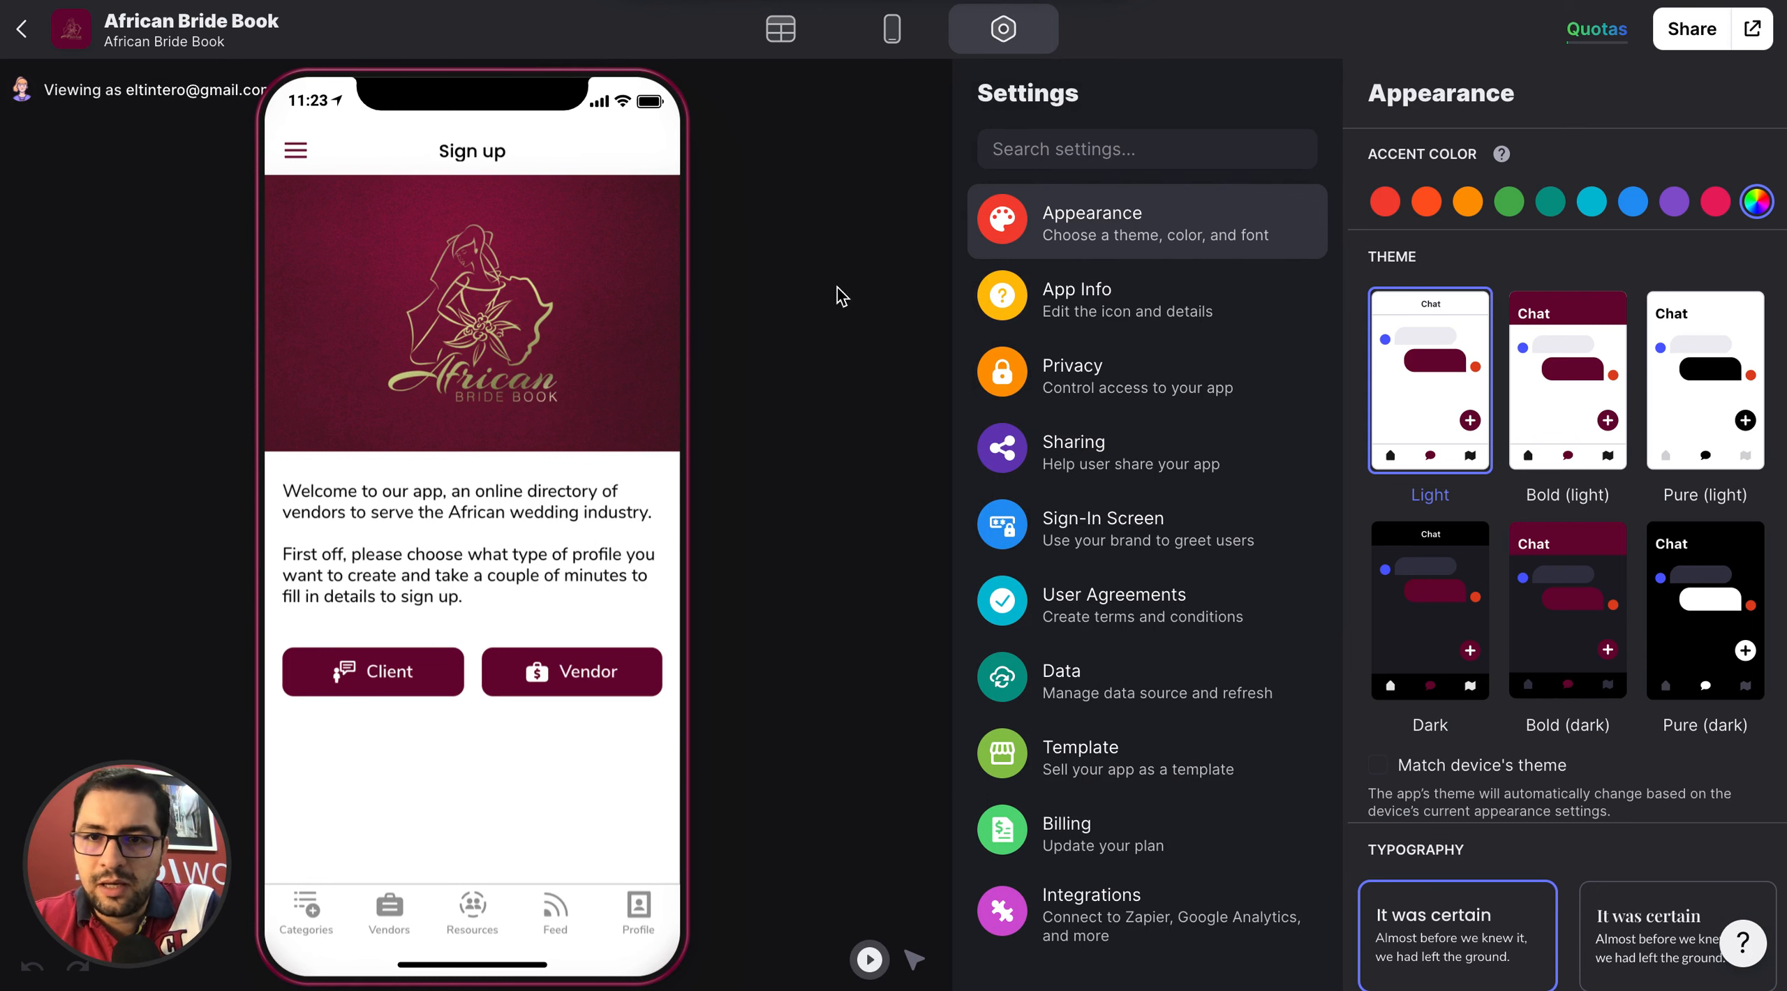
Look at the Profile data table and return to the app's appearance settings.
{"action": "left_click", "coordinate": [780, 29]}
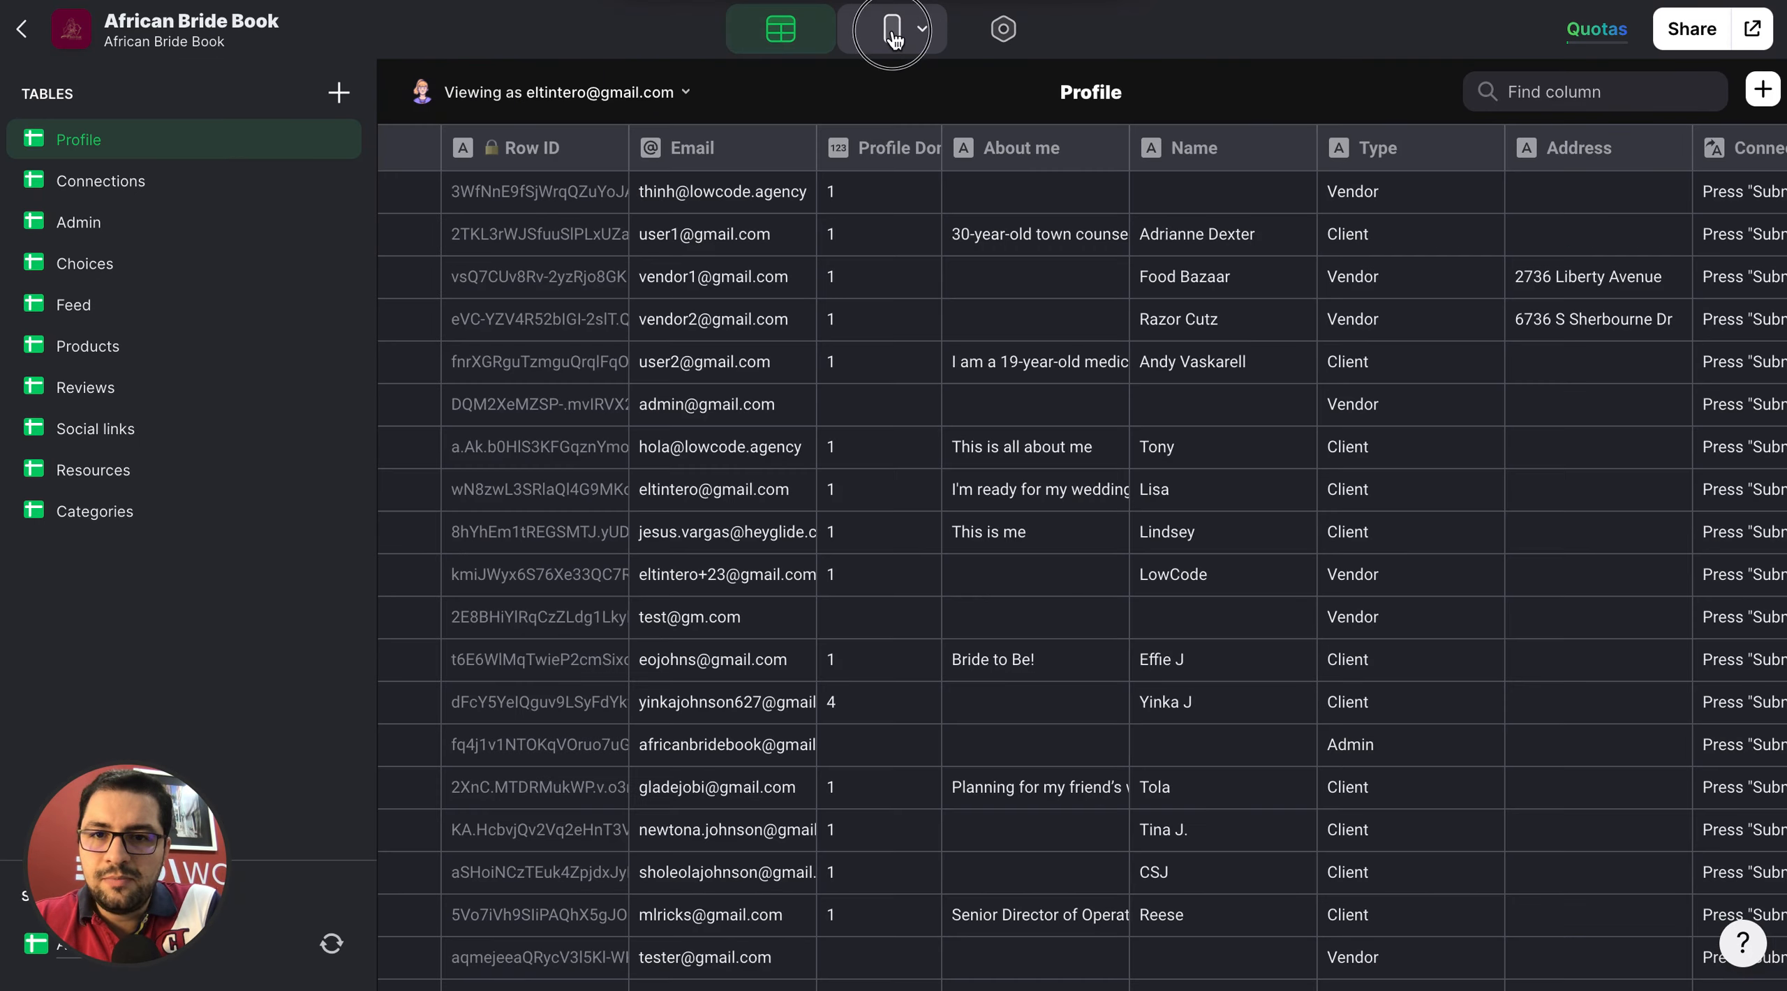
{"action": "left_click", "coordinate": [893, 31]}
{"action": "left_click", "coordinate": [982, 39]}
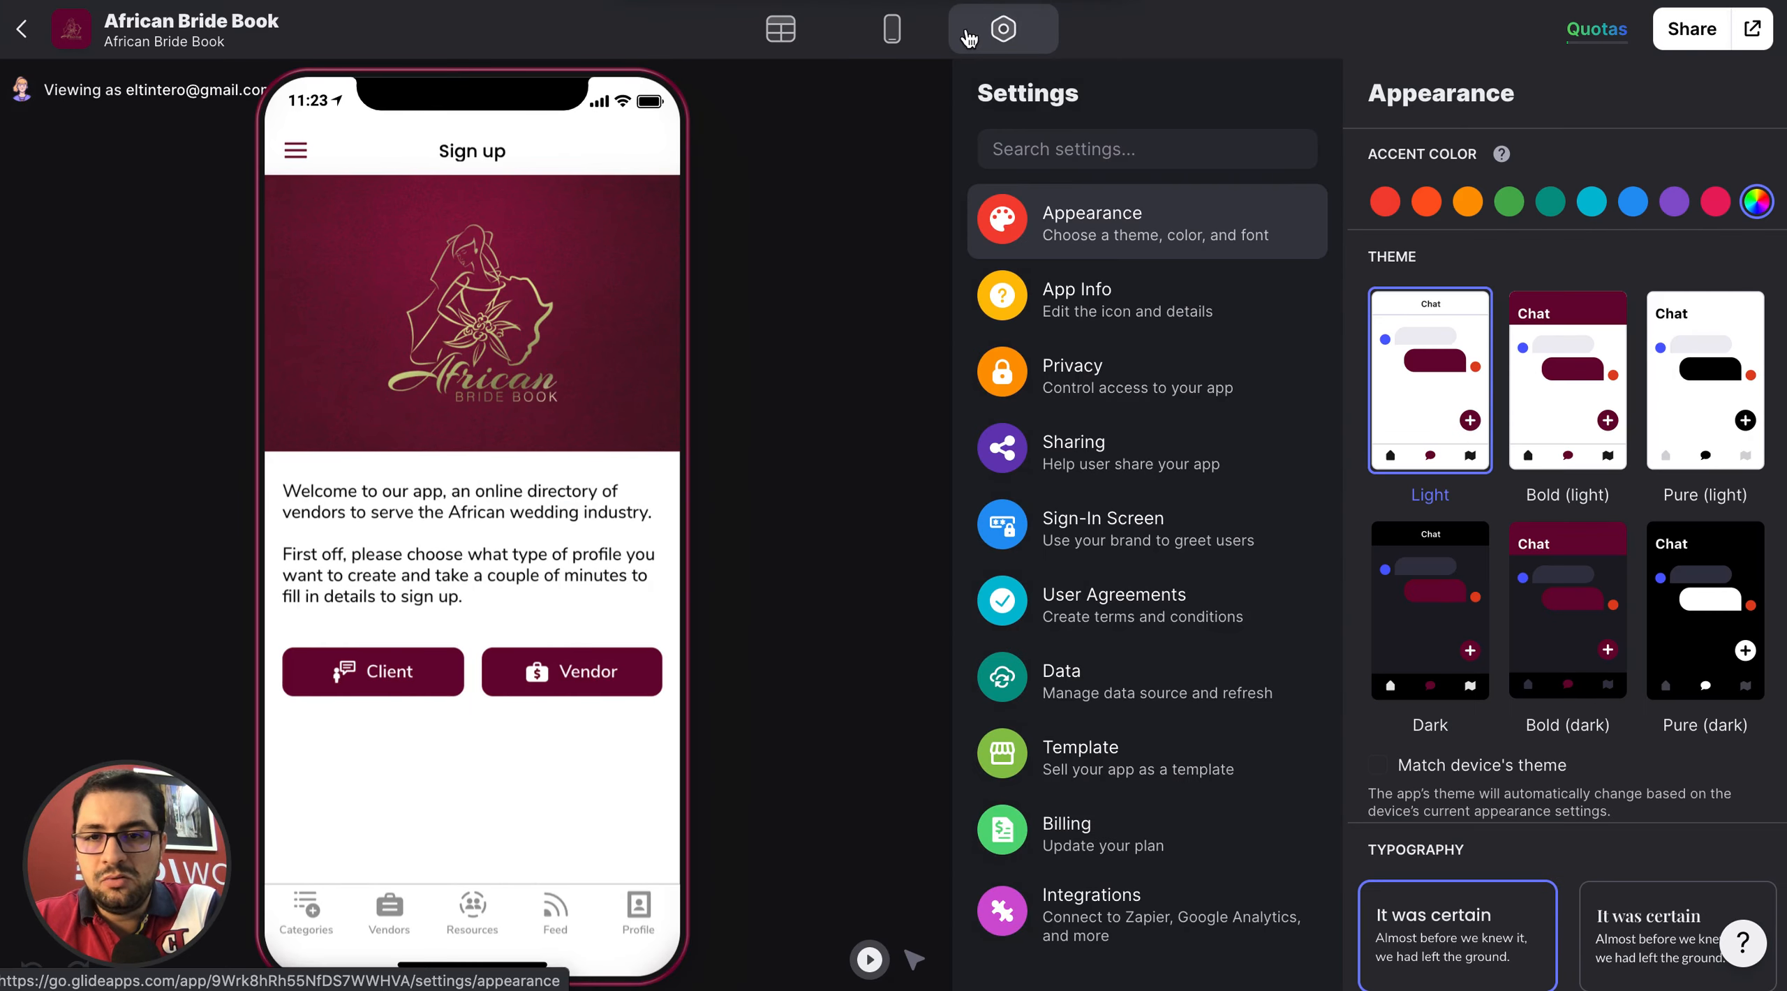
{"action": "left_click", "coordinate": [804, 36]}
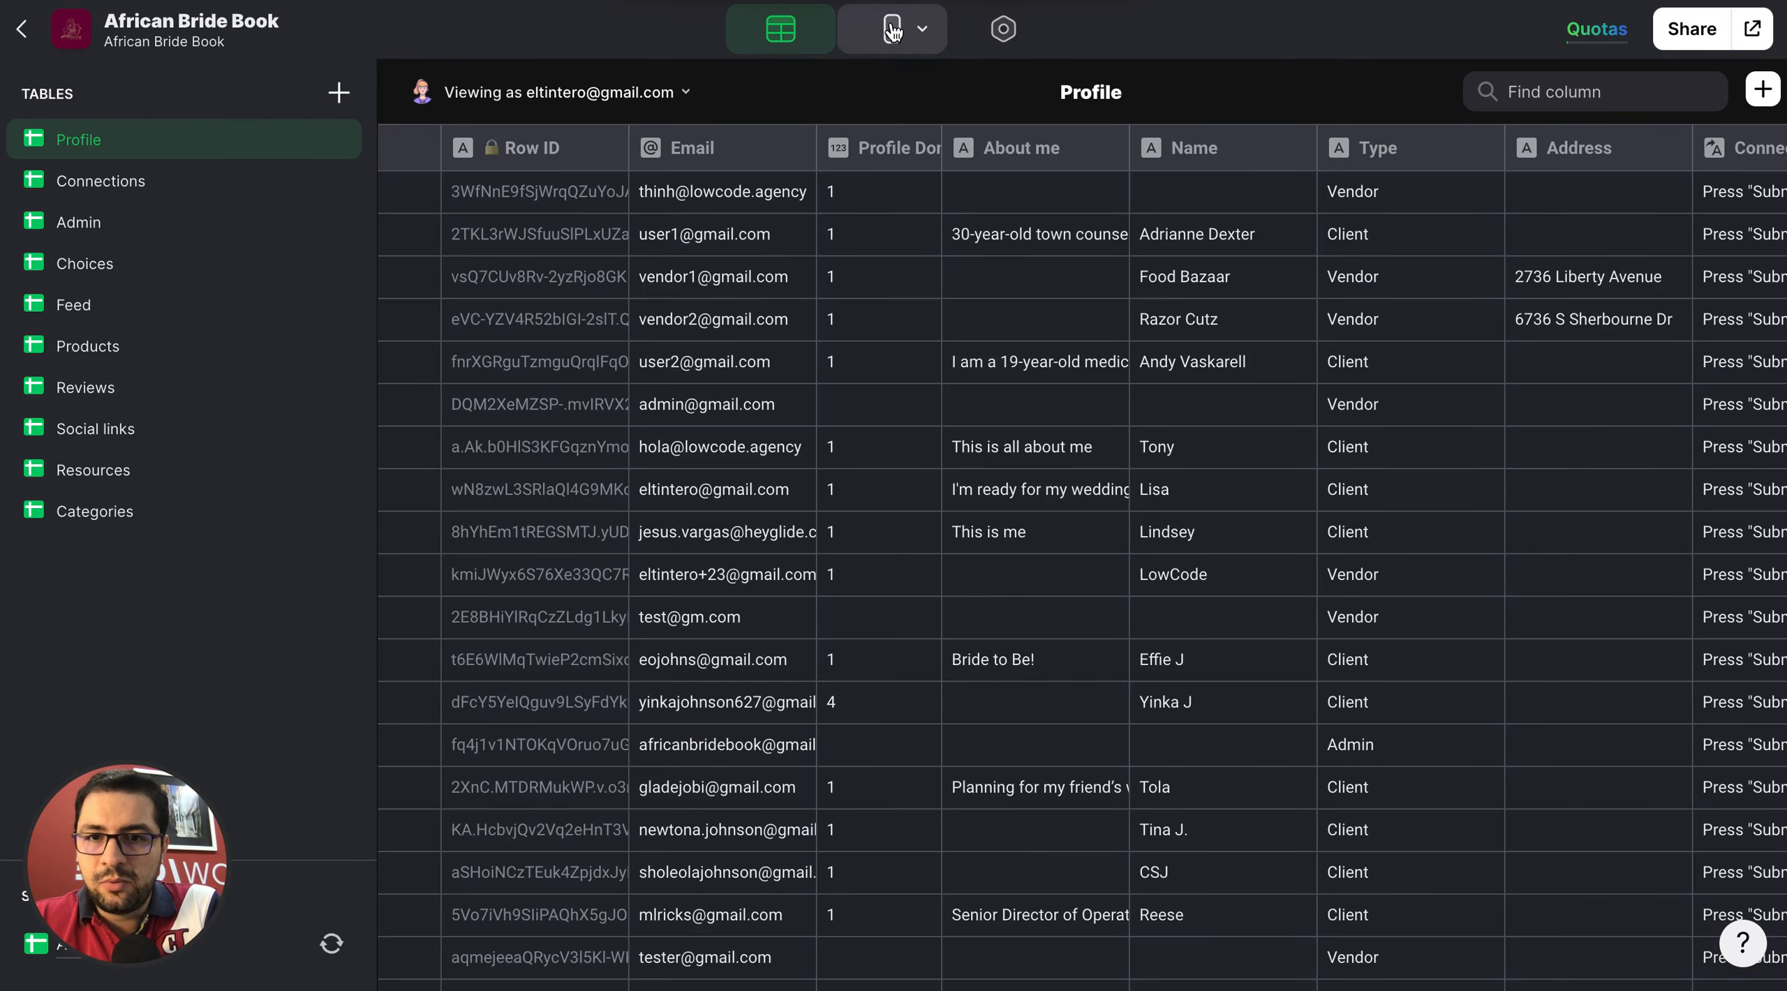
{"action": "left_click", "coordinate": [1003, 32]}
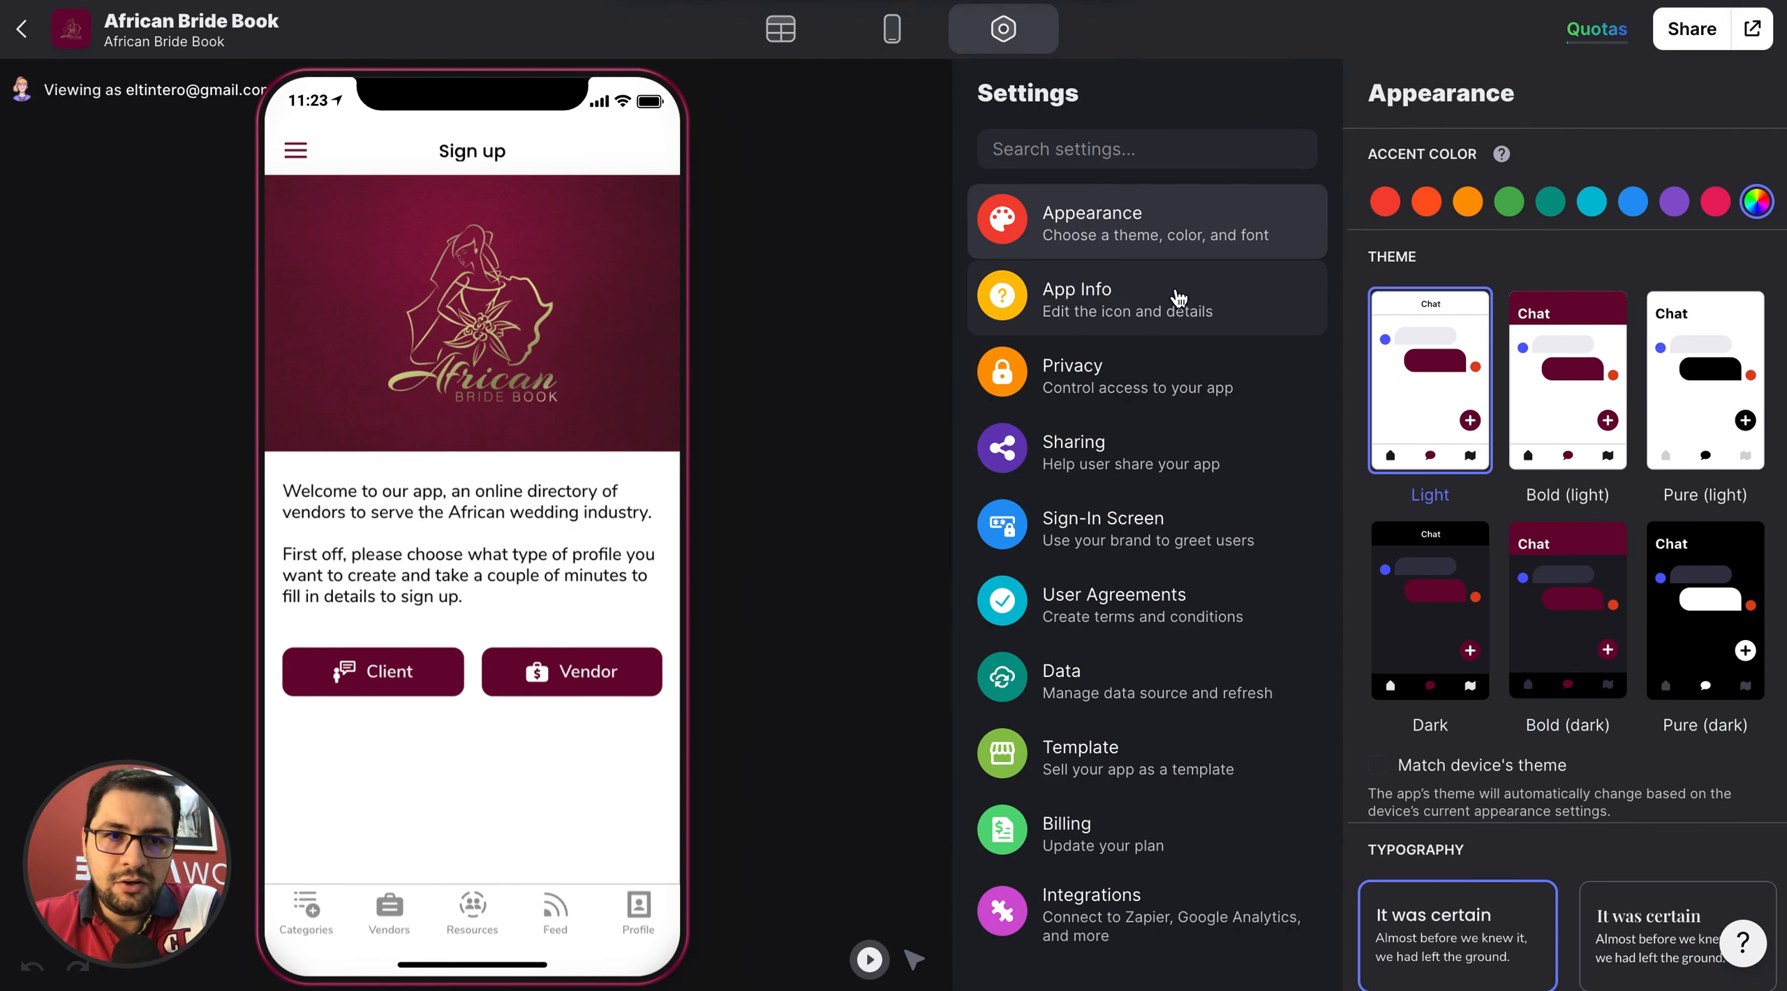
View the app's publishing details with its QR code and link, and close them.
{"action": "left_click", "coordinate": [1601, 32]}
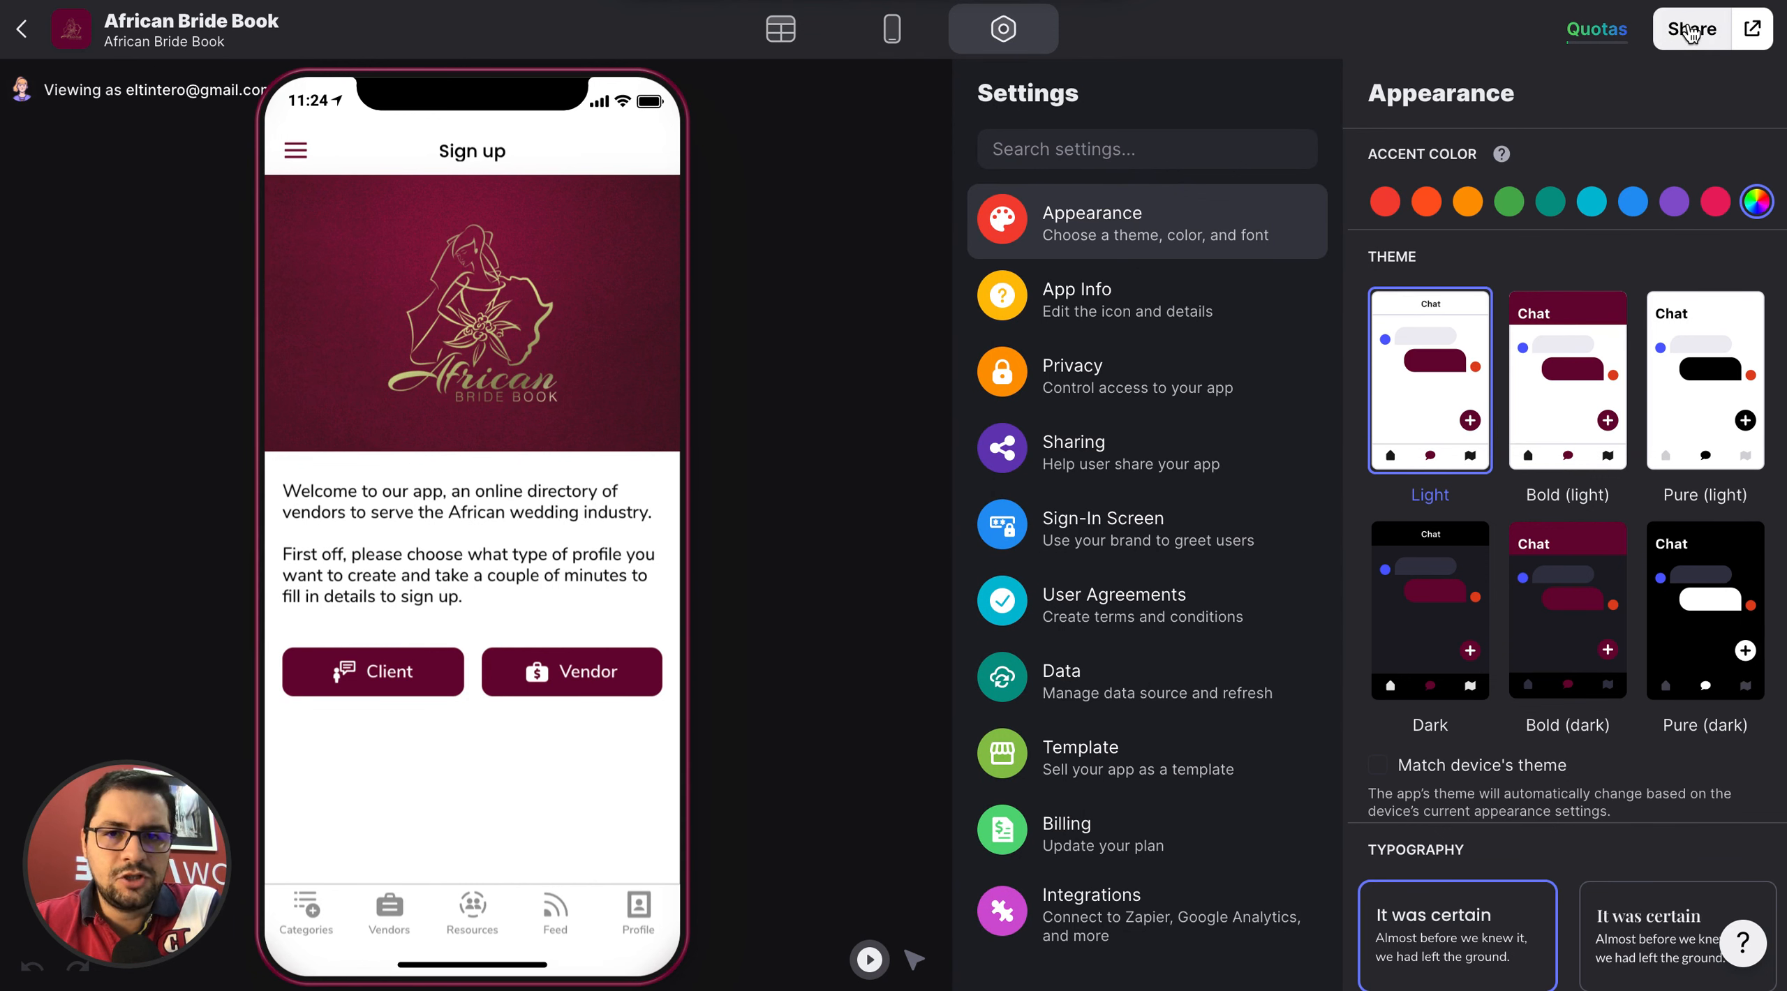
{"action": "left_click", "coordinate": [1721, 39]}
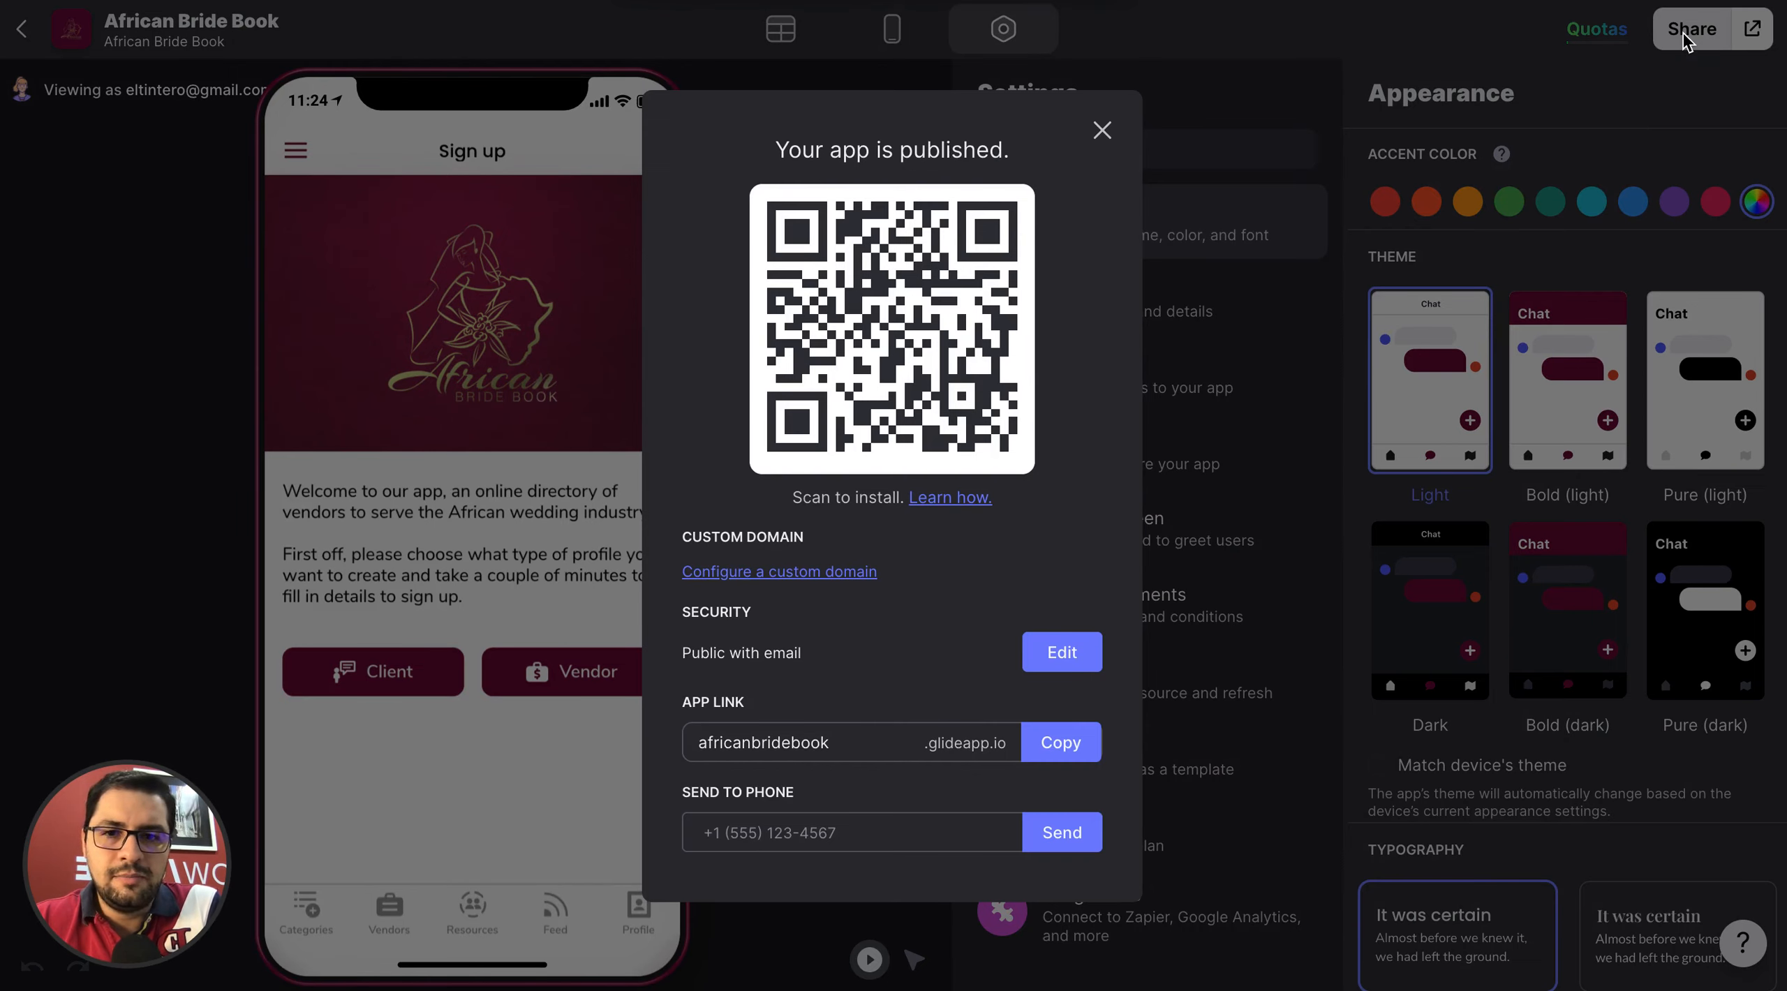
{"action": "left_click", "coordinate": [1101, 129]}
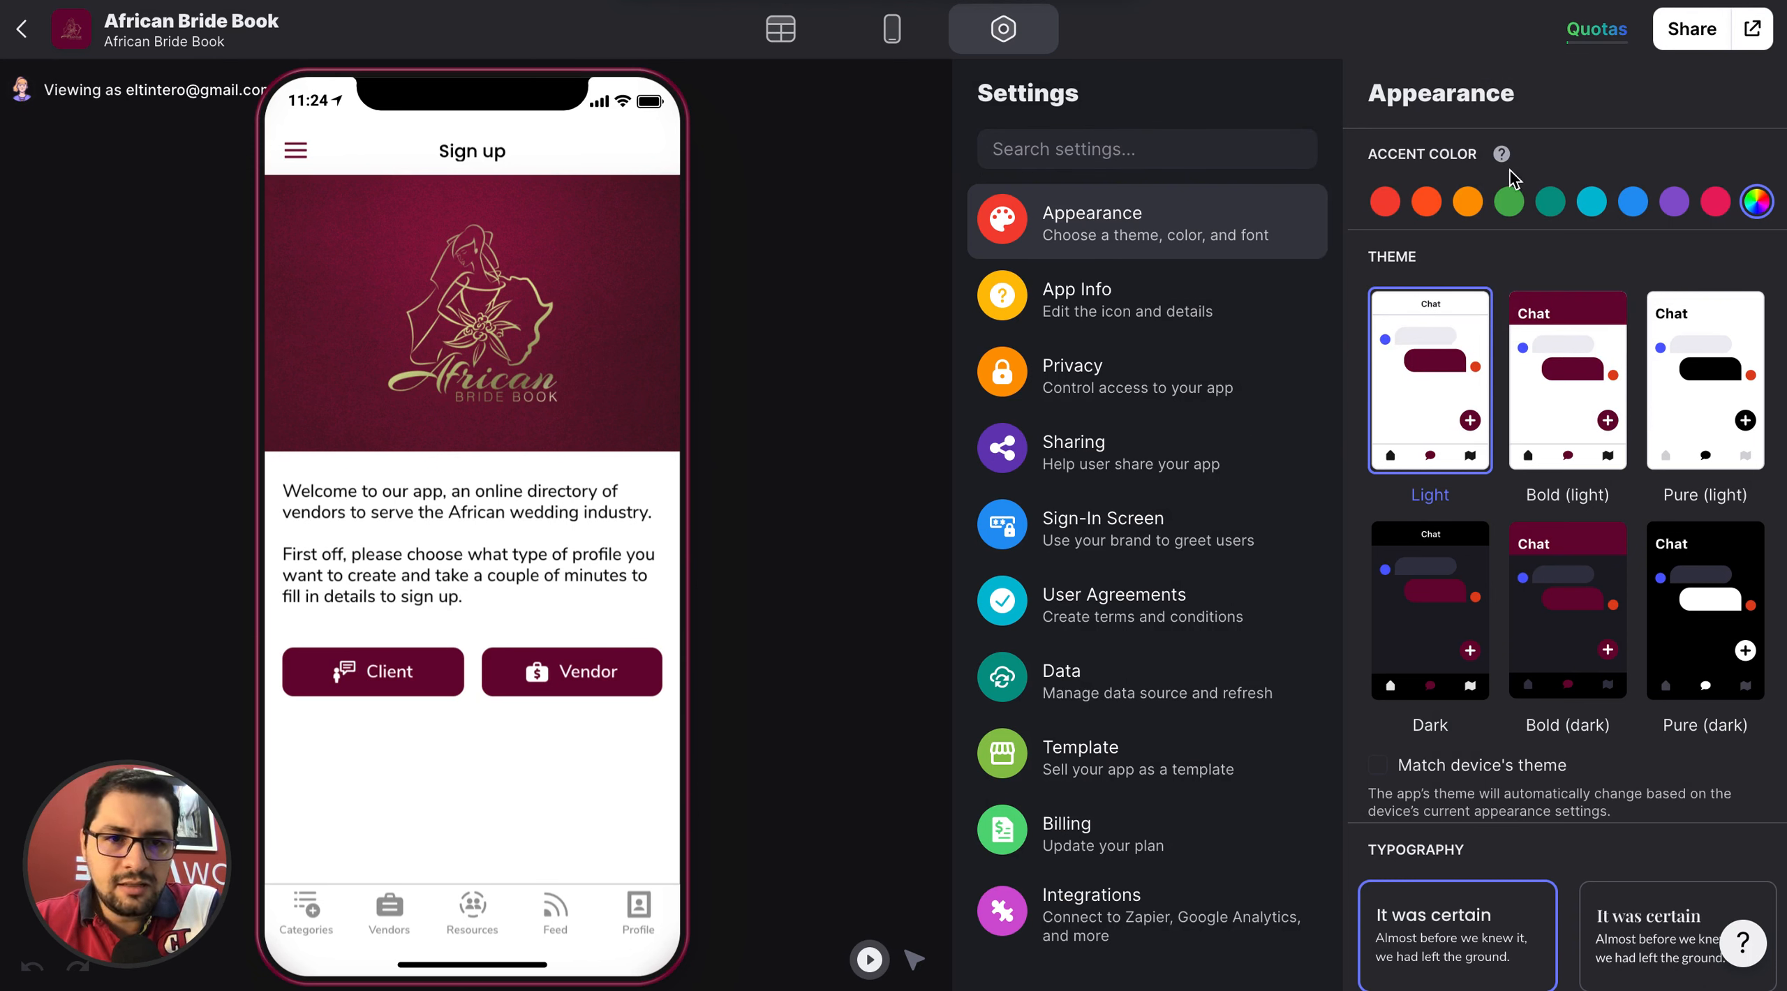
Try the custom pink #F52D89, the preset green and the preset red as the app's accent color.
{"action": "left_click", "coordinate": [1757, 204]}
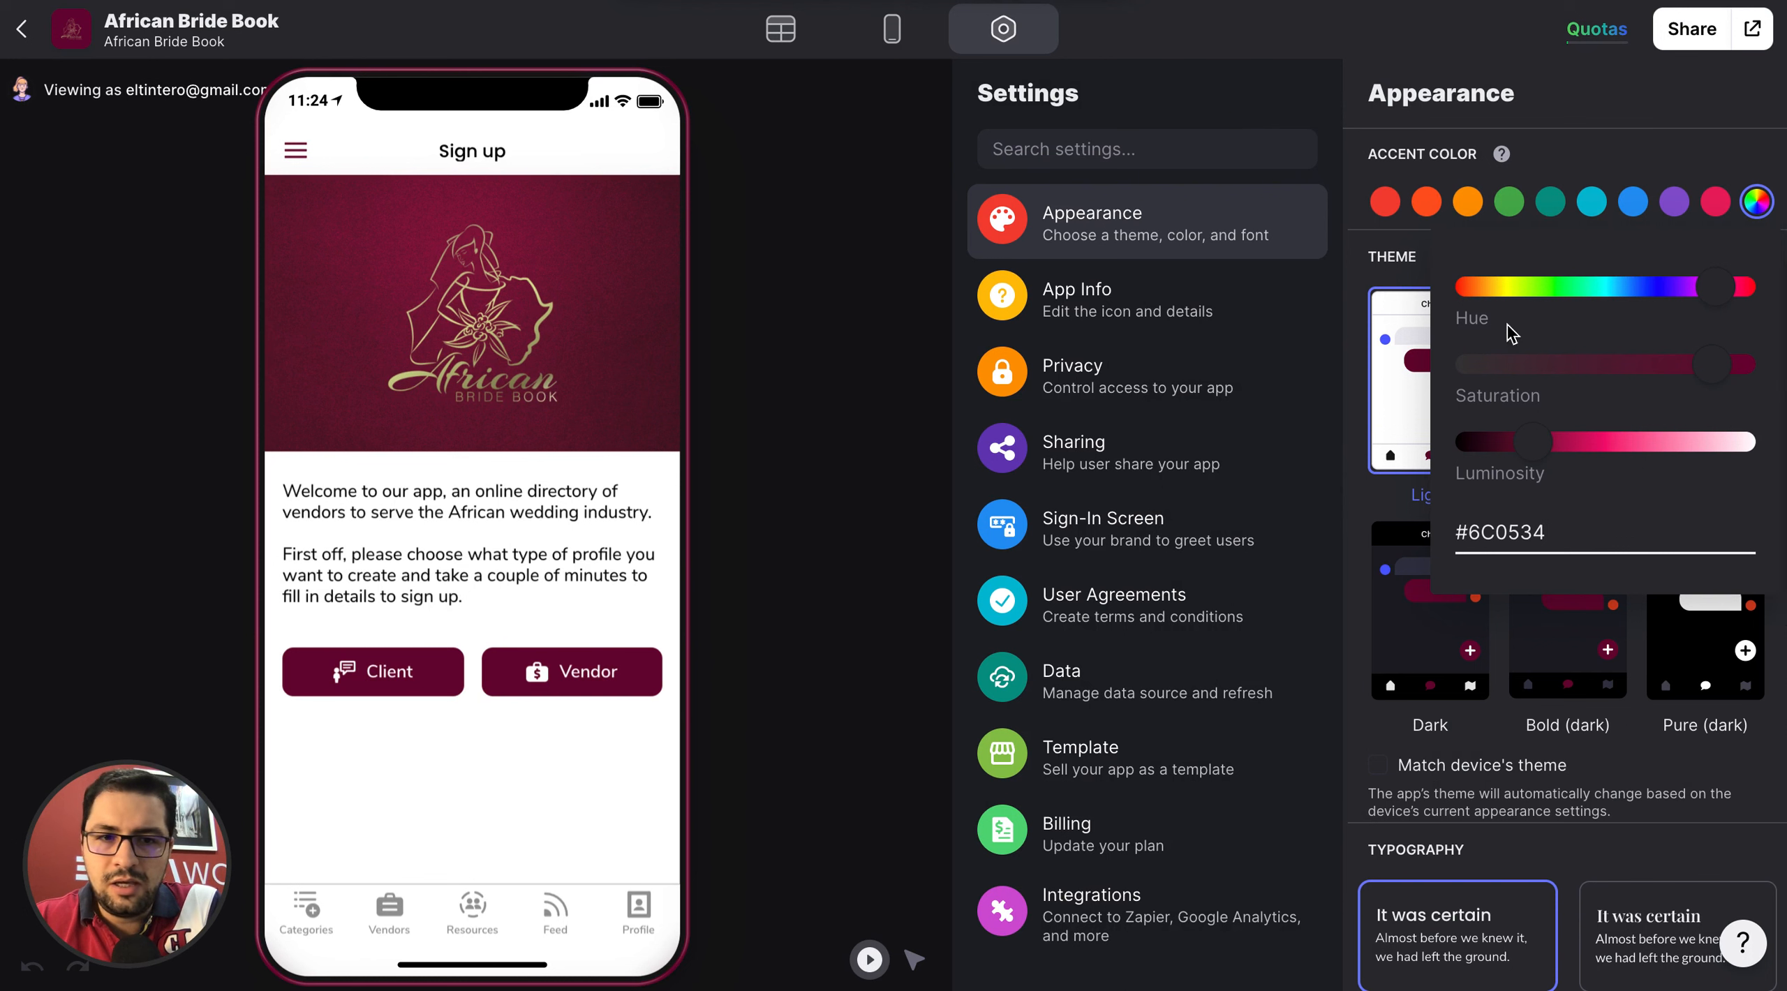
{"action": "left_click", "coordinate": [1522, 528]}
{"action": "key", "text": "ctrl+c"}
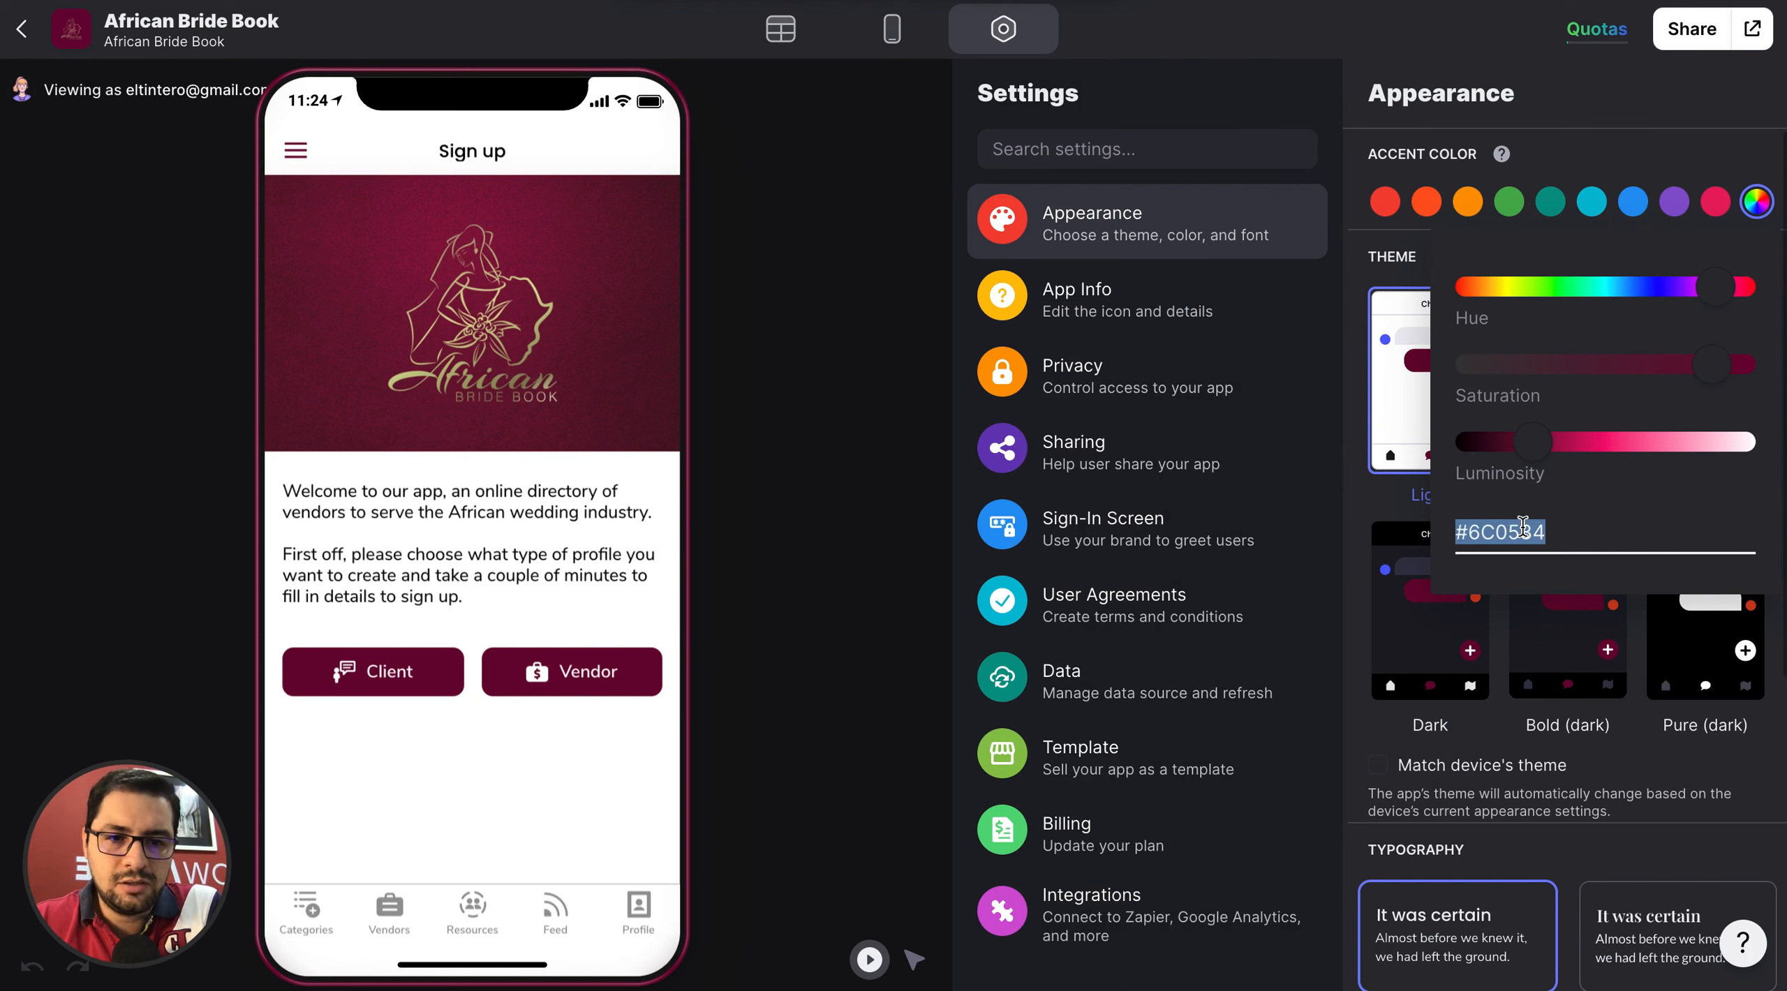
{"action": "left_click_drag", "start_coordinate": [1533, 441], "coordinate": [1631, 441]}
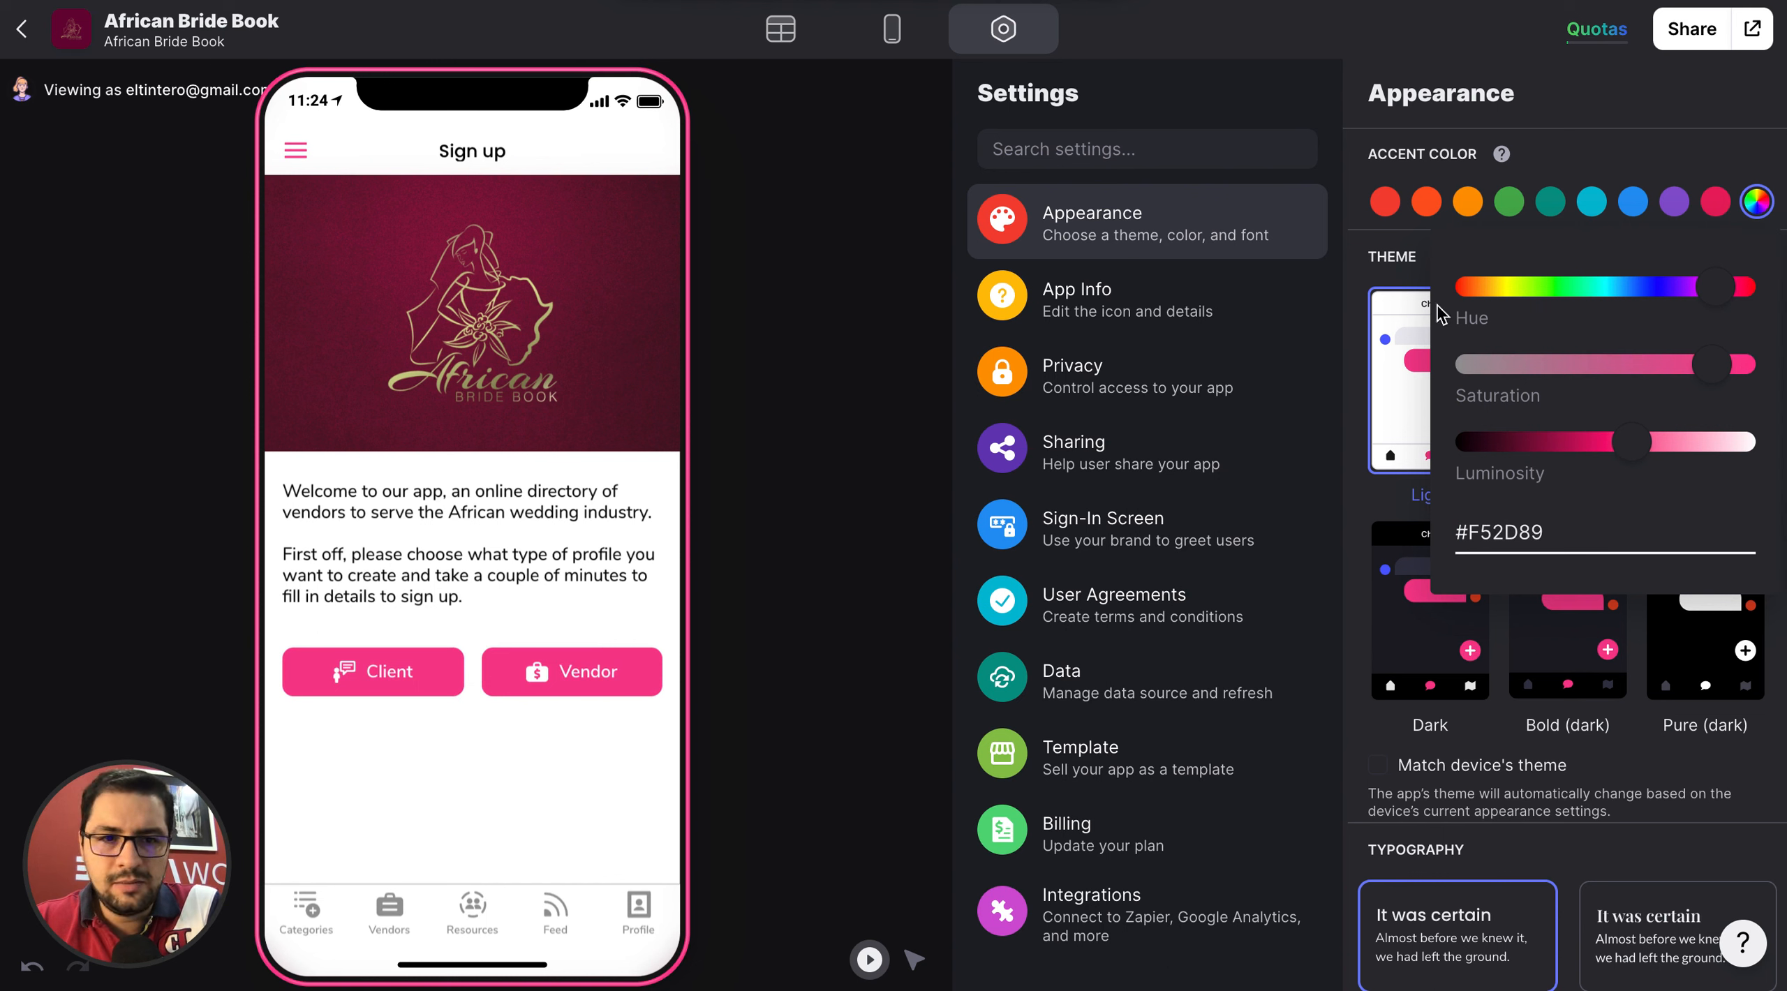
{"action": "left_click", "coordinate": [1510, 208]}
{"action": "left_click", "coordinate": [1509, 204]}
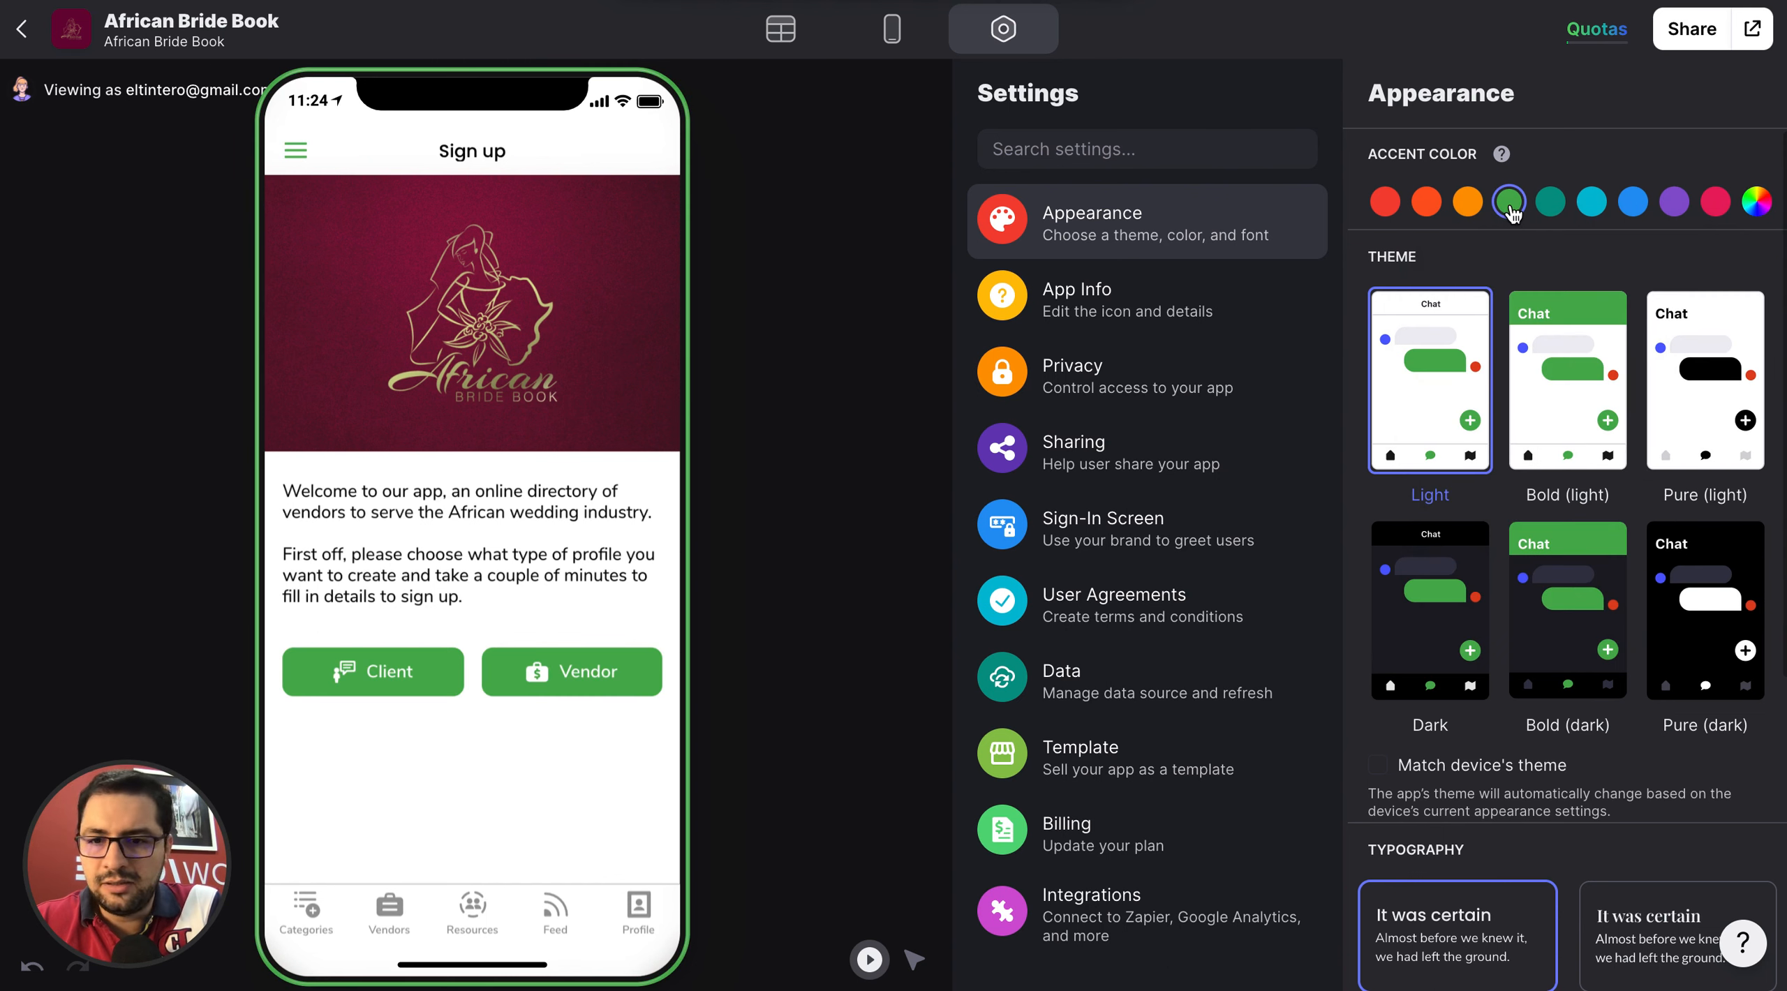
{"action": "left_click", "coordinate": [1385, 202]}
Set the app's accent color to the custom value #6C0534.
{"action": "left_click", "coordinate": [1756, 201]}
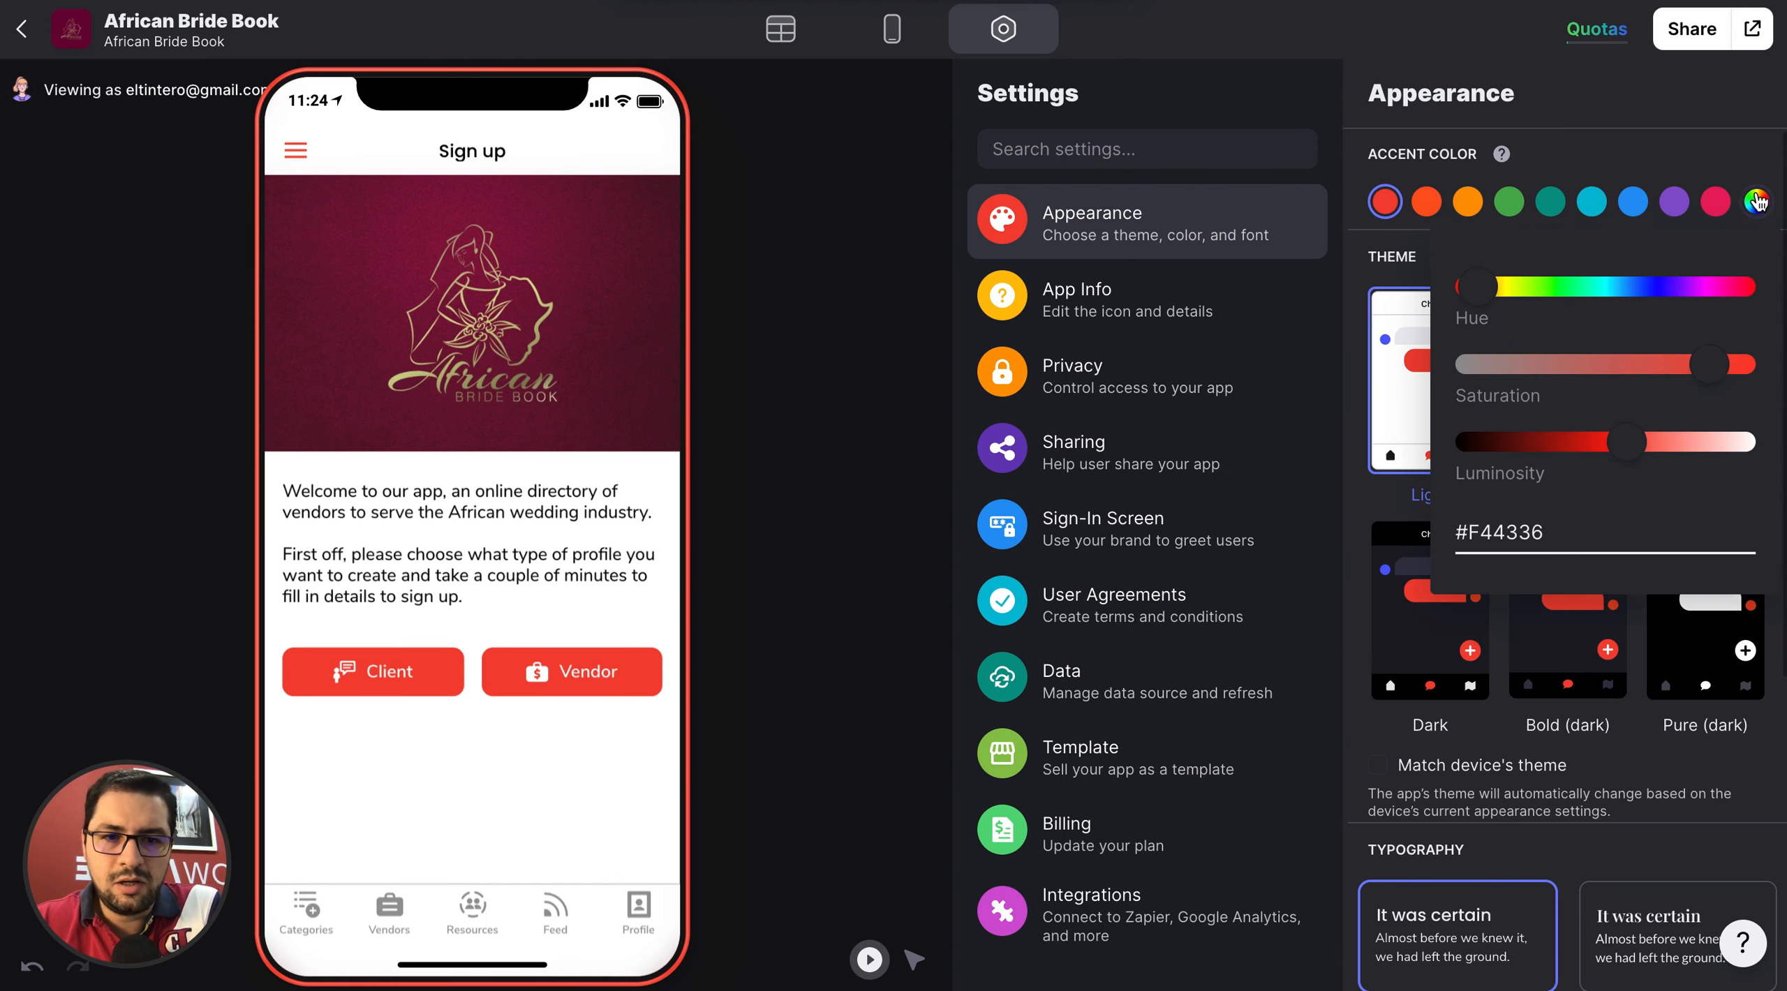
{"action": "triple_click", "coordinate": [1513, 533]}
{"action": "key", "text": "ctrl+v"}
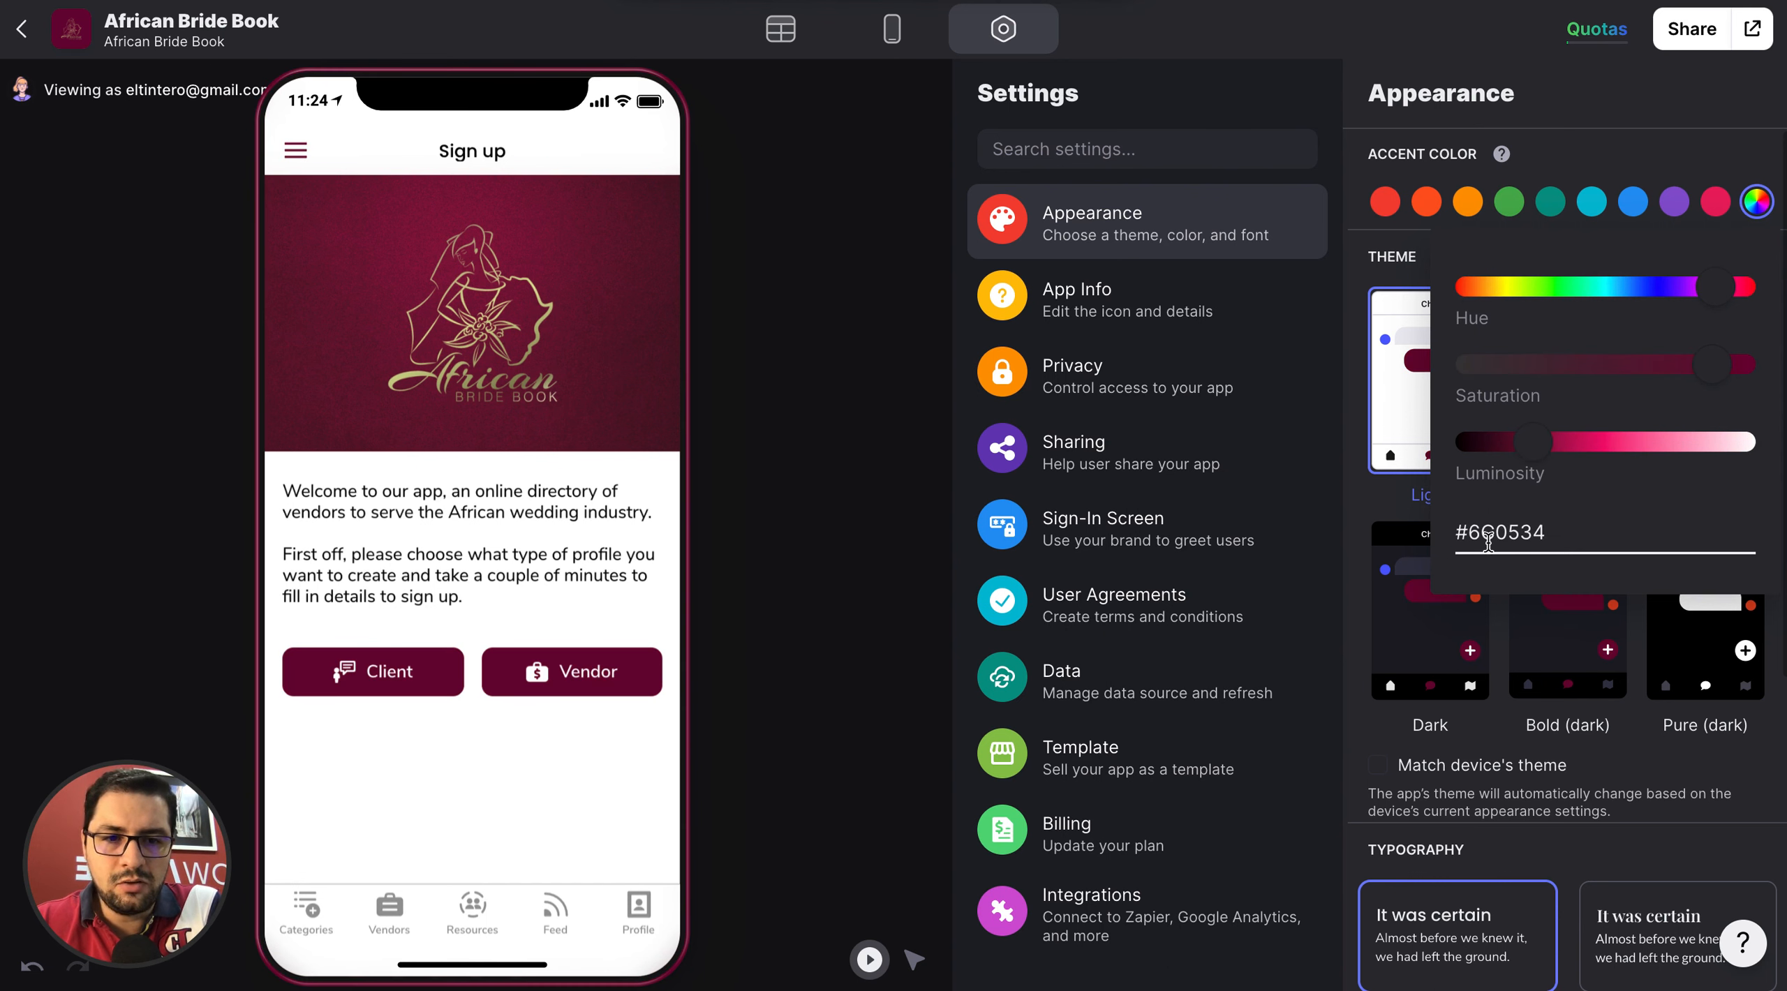
{"action": "left_click", "coordinate": [1603, 138]}
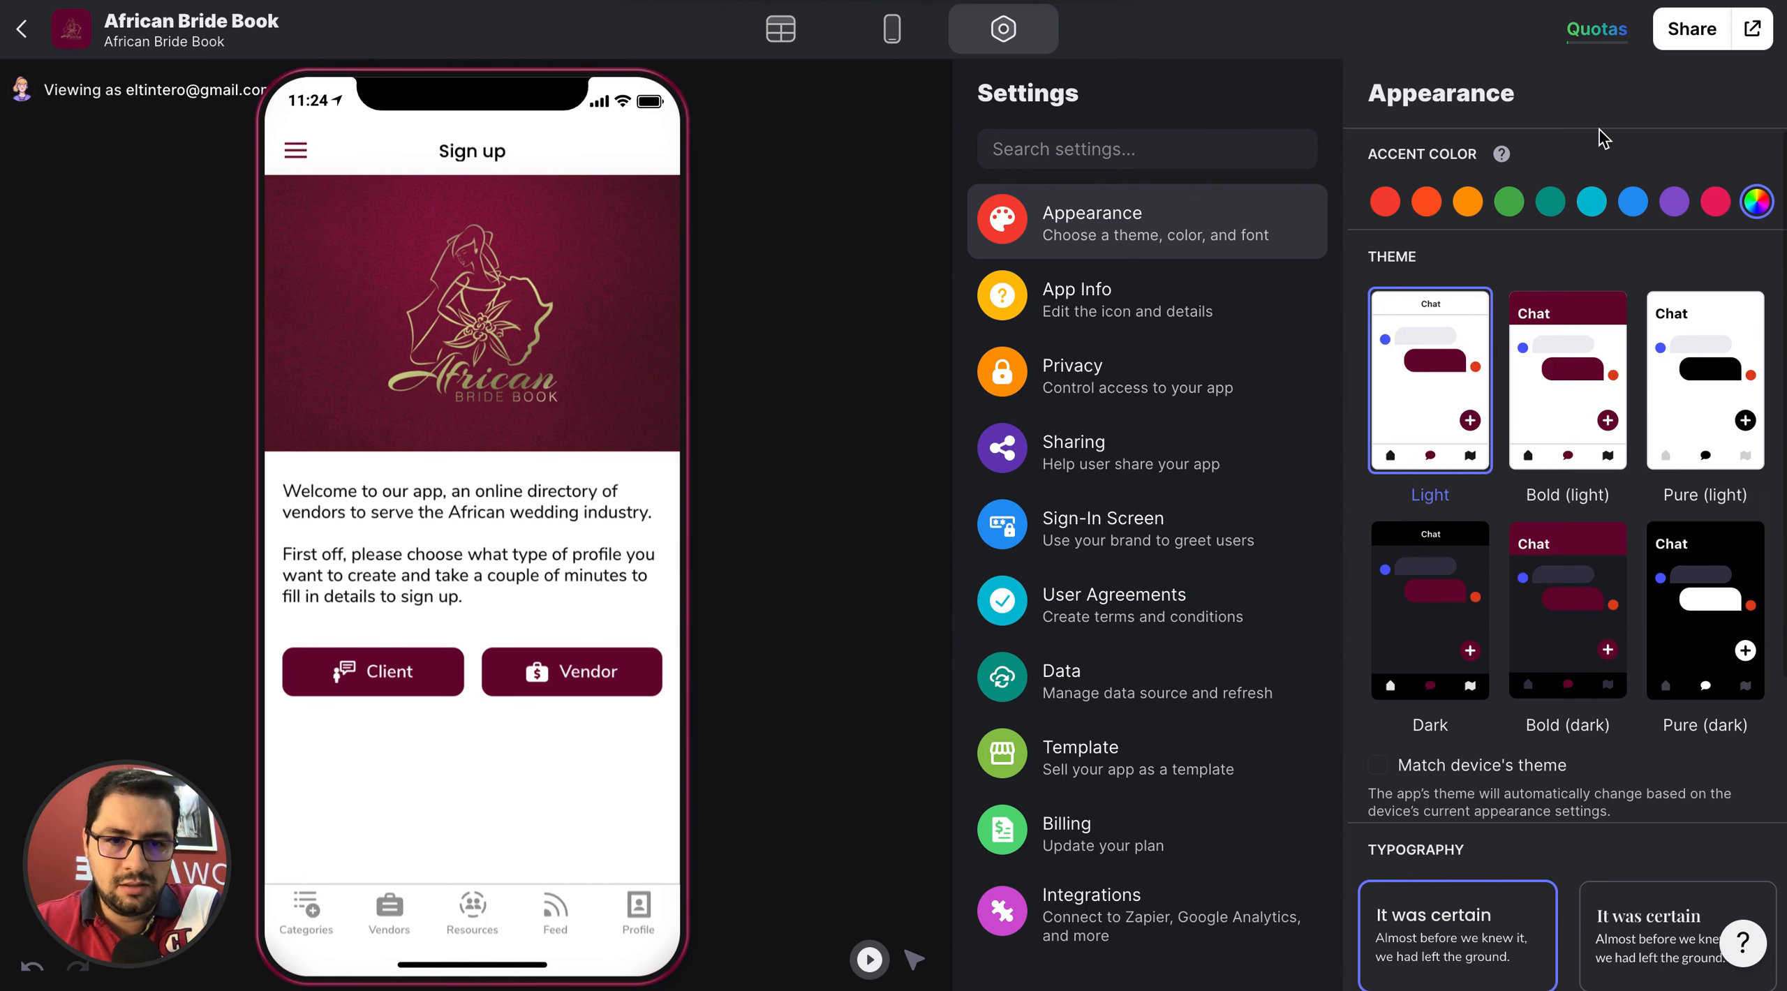
Try the Bold (light), Pure (light), Dark and Pure (dark) themes on the Categories screen.
{"action": "scroll", "coordinate": [1436, 577], "scroll_direction": "down", "scroll_amount": 1}
{"action": "scroll", "coordinate": [1435, 577], "scroll_direction": "up", "scroll_amount": 1}
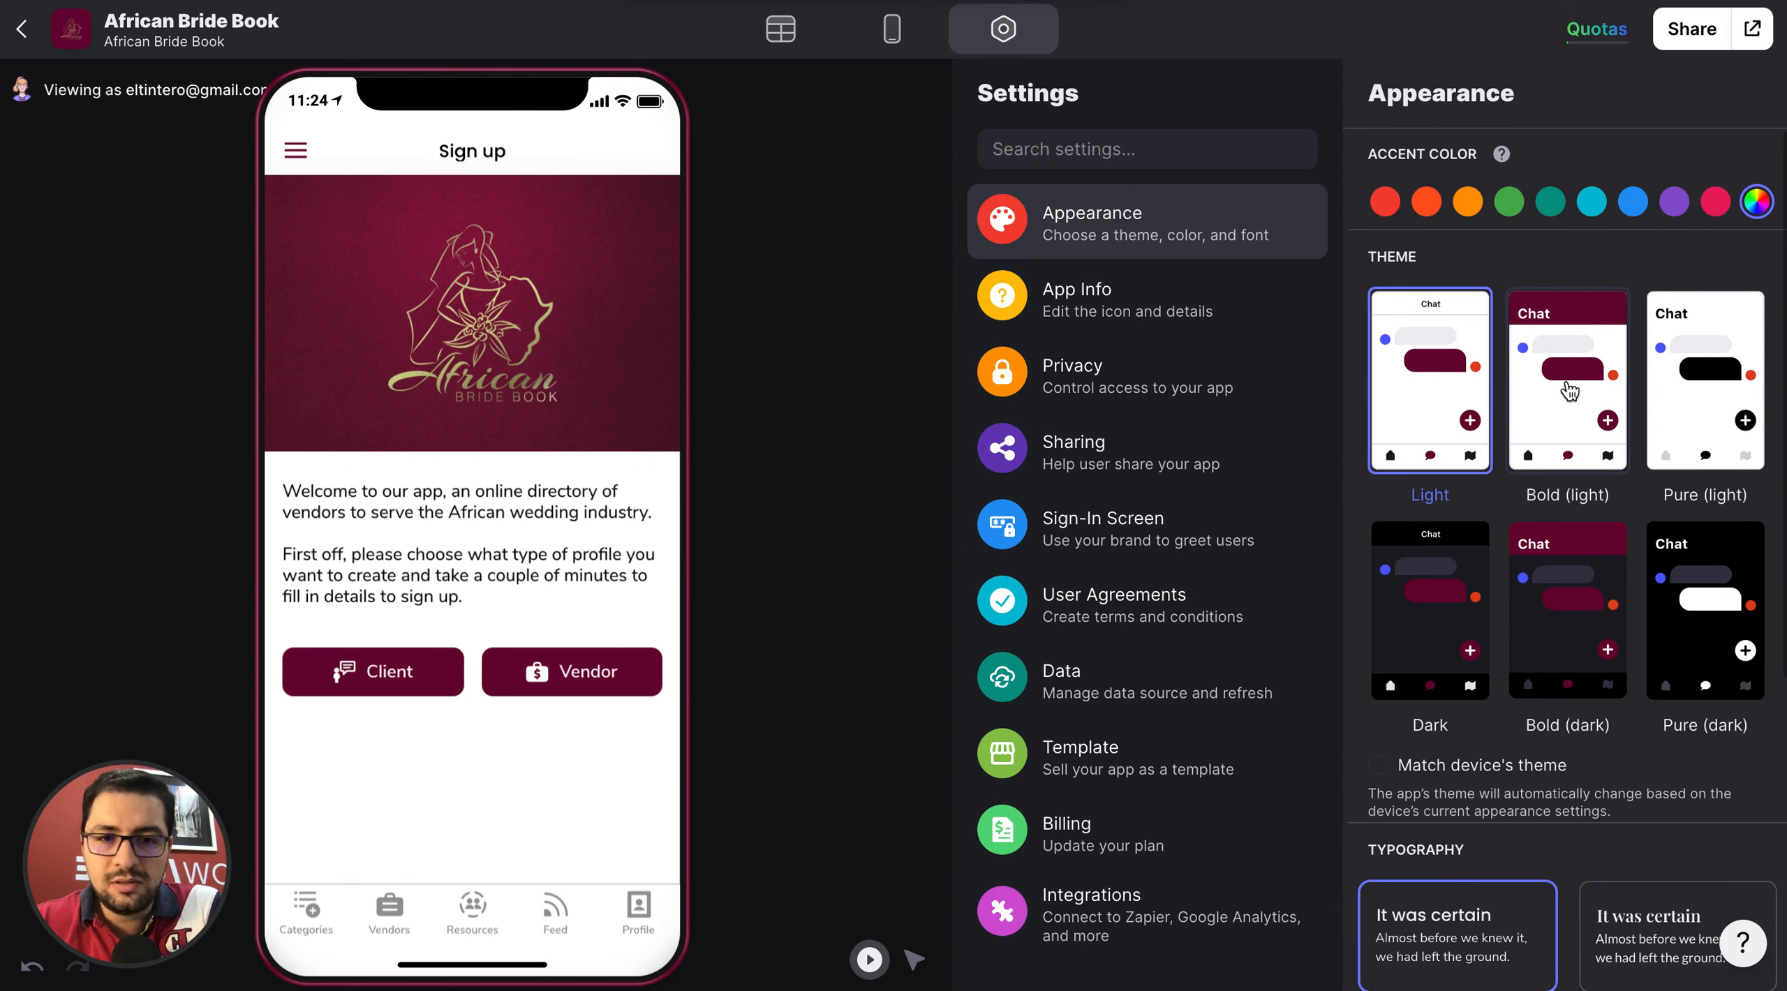
{"action": "left_click", "coordinate": [318, 916]}
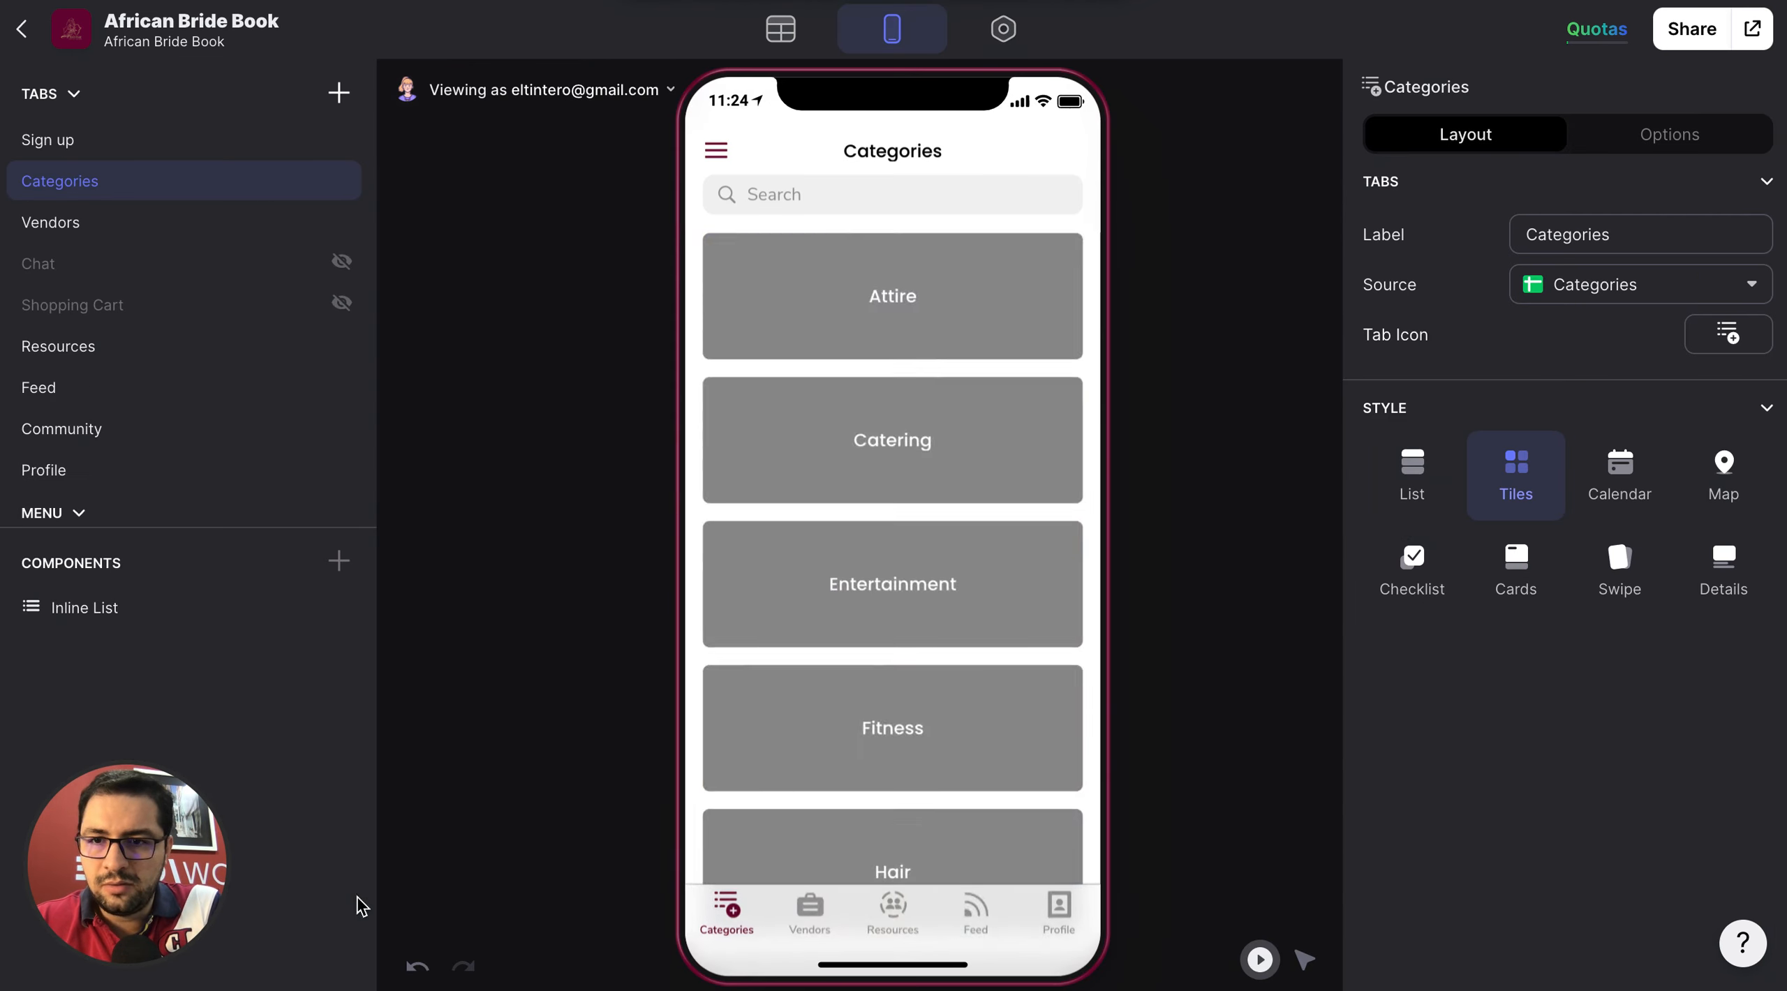
{"action": "left_click", "coordinate": [1023, 28]}
{"action": "left_click", "coordinate": [1564, 368]}
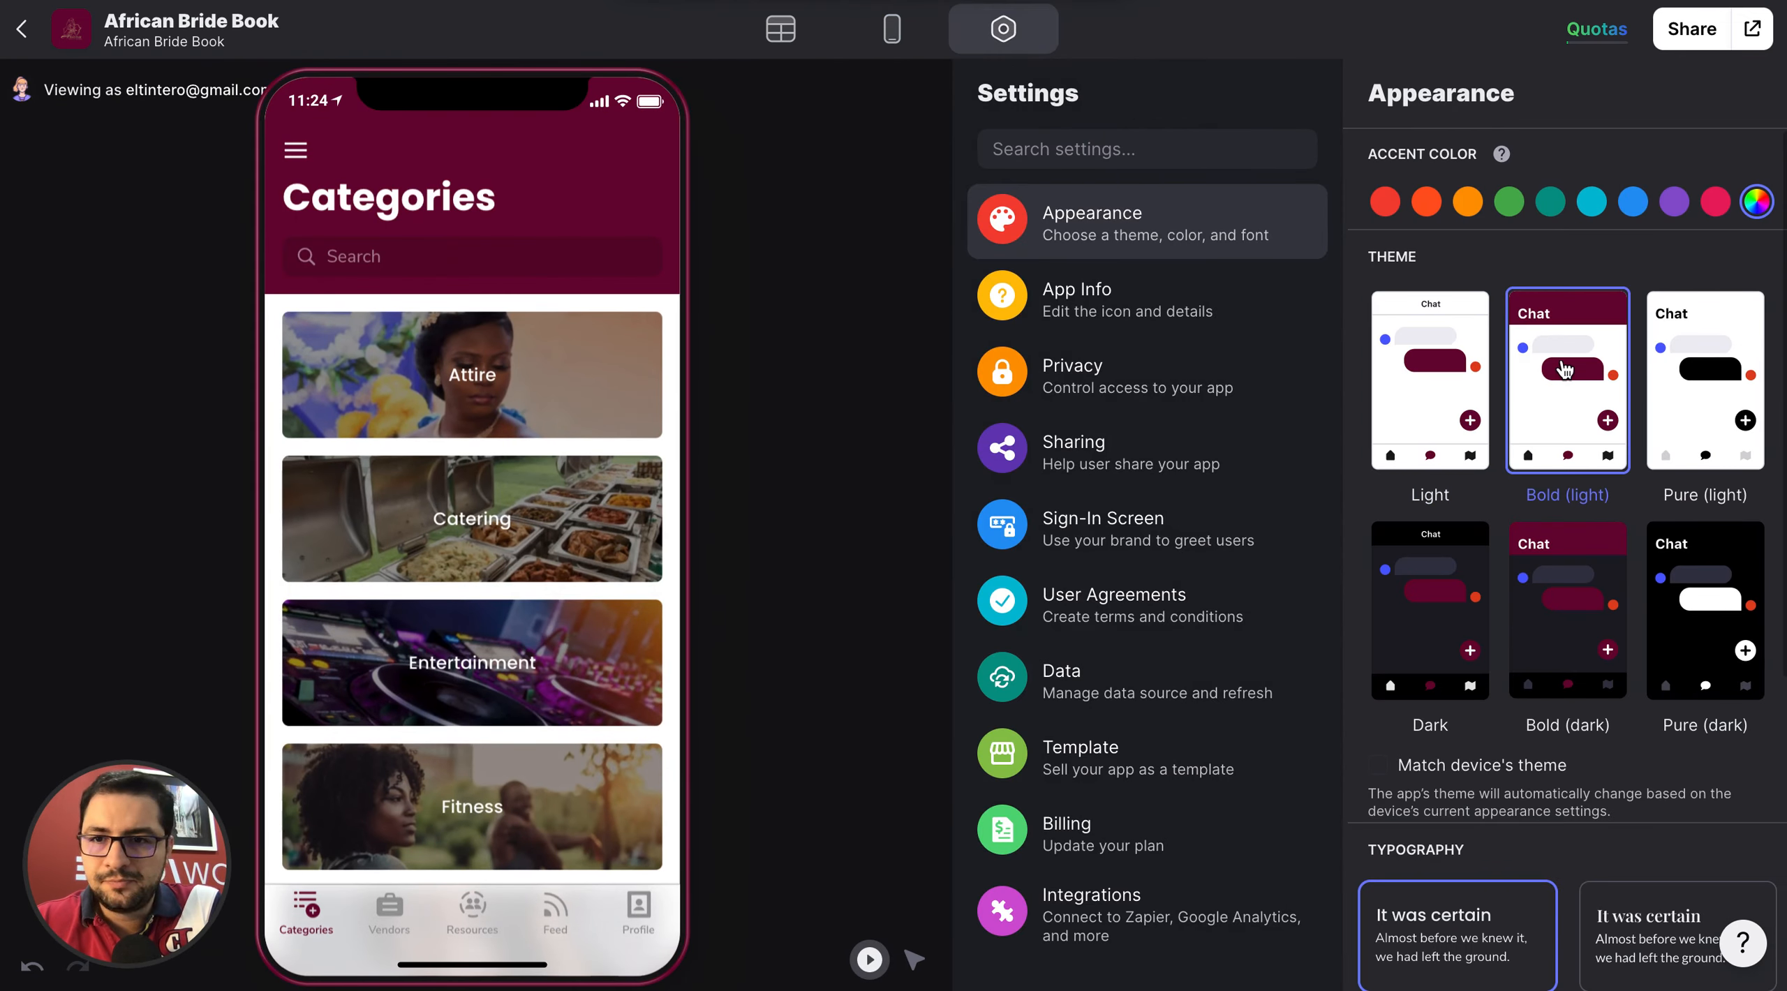
{"action": "left_click", "coordinate": [1697, 364]}
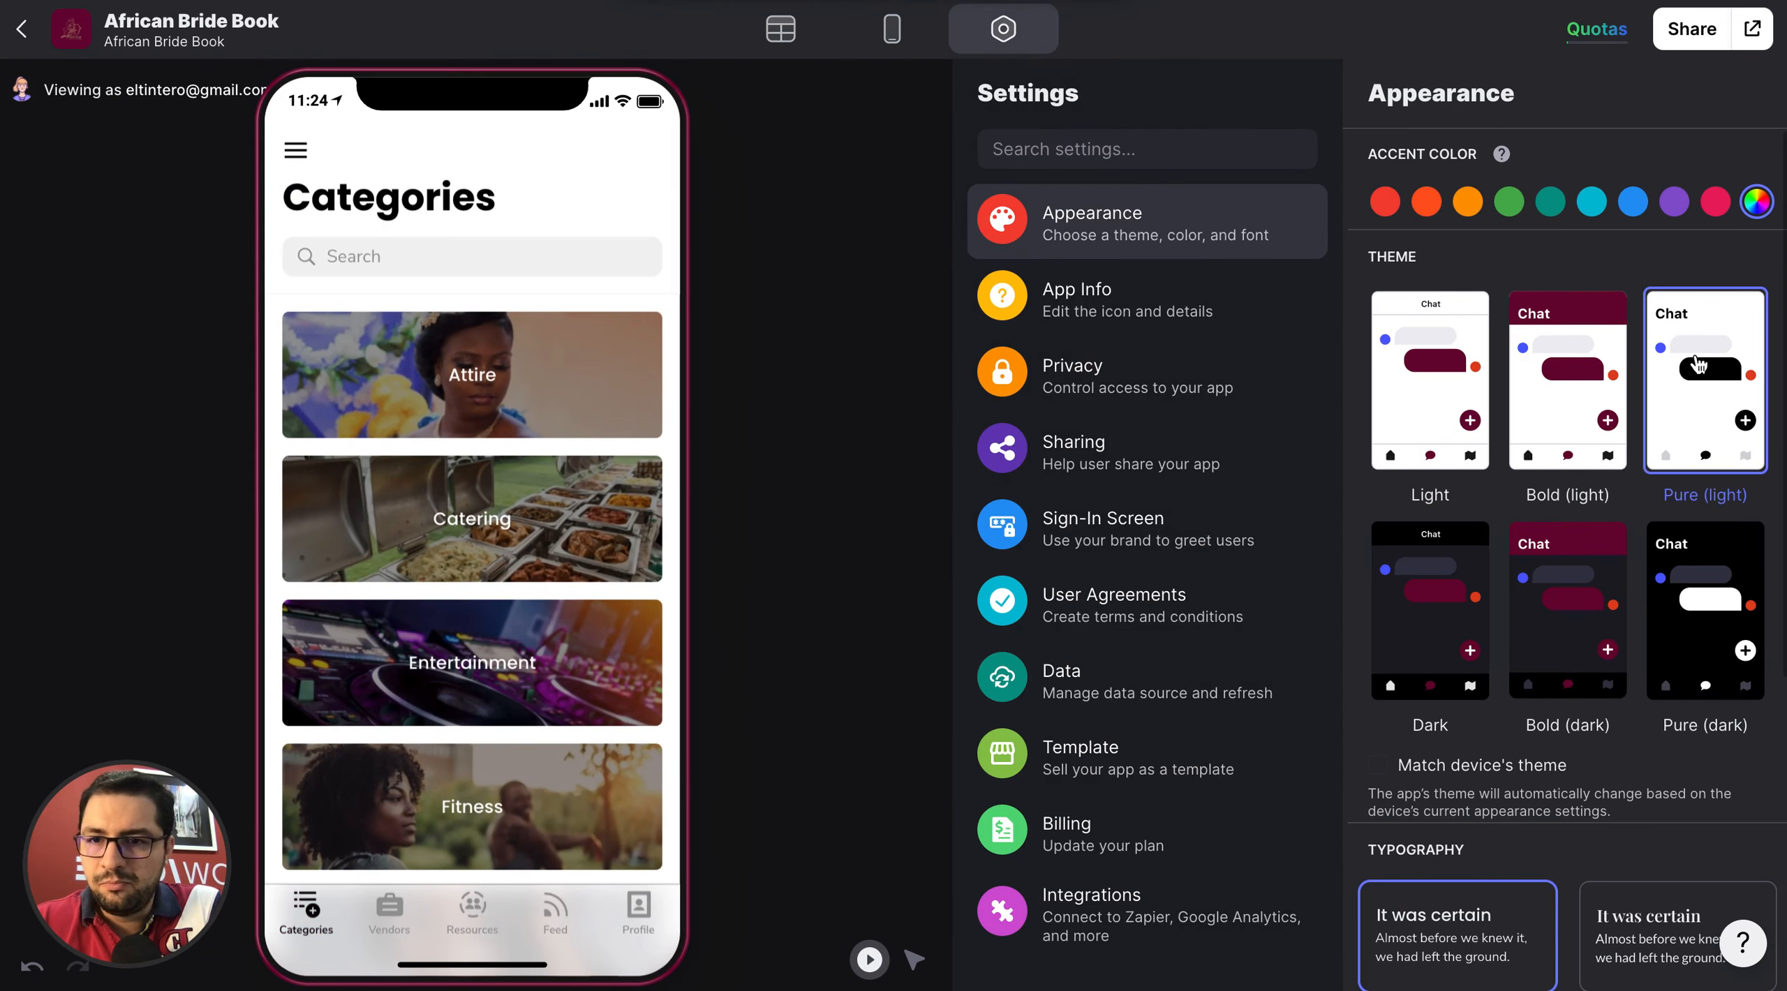
{"action": "left_click", "coordinate": [1412, 602]}
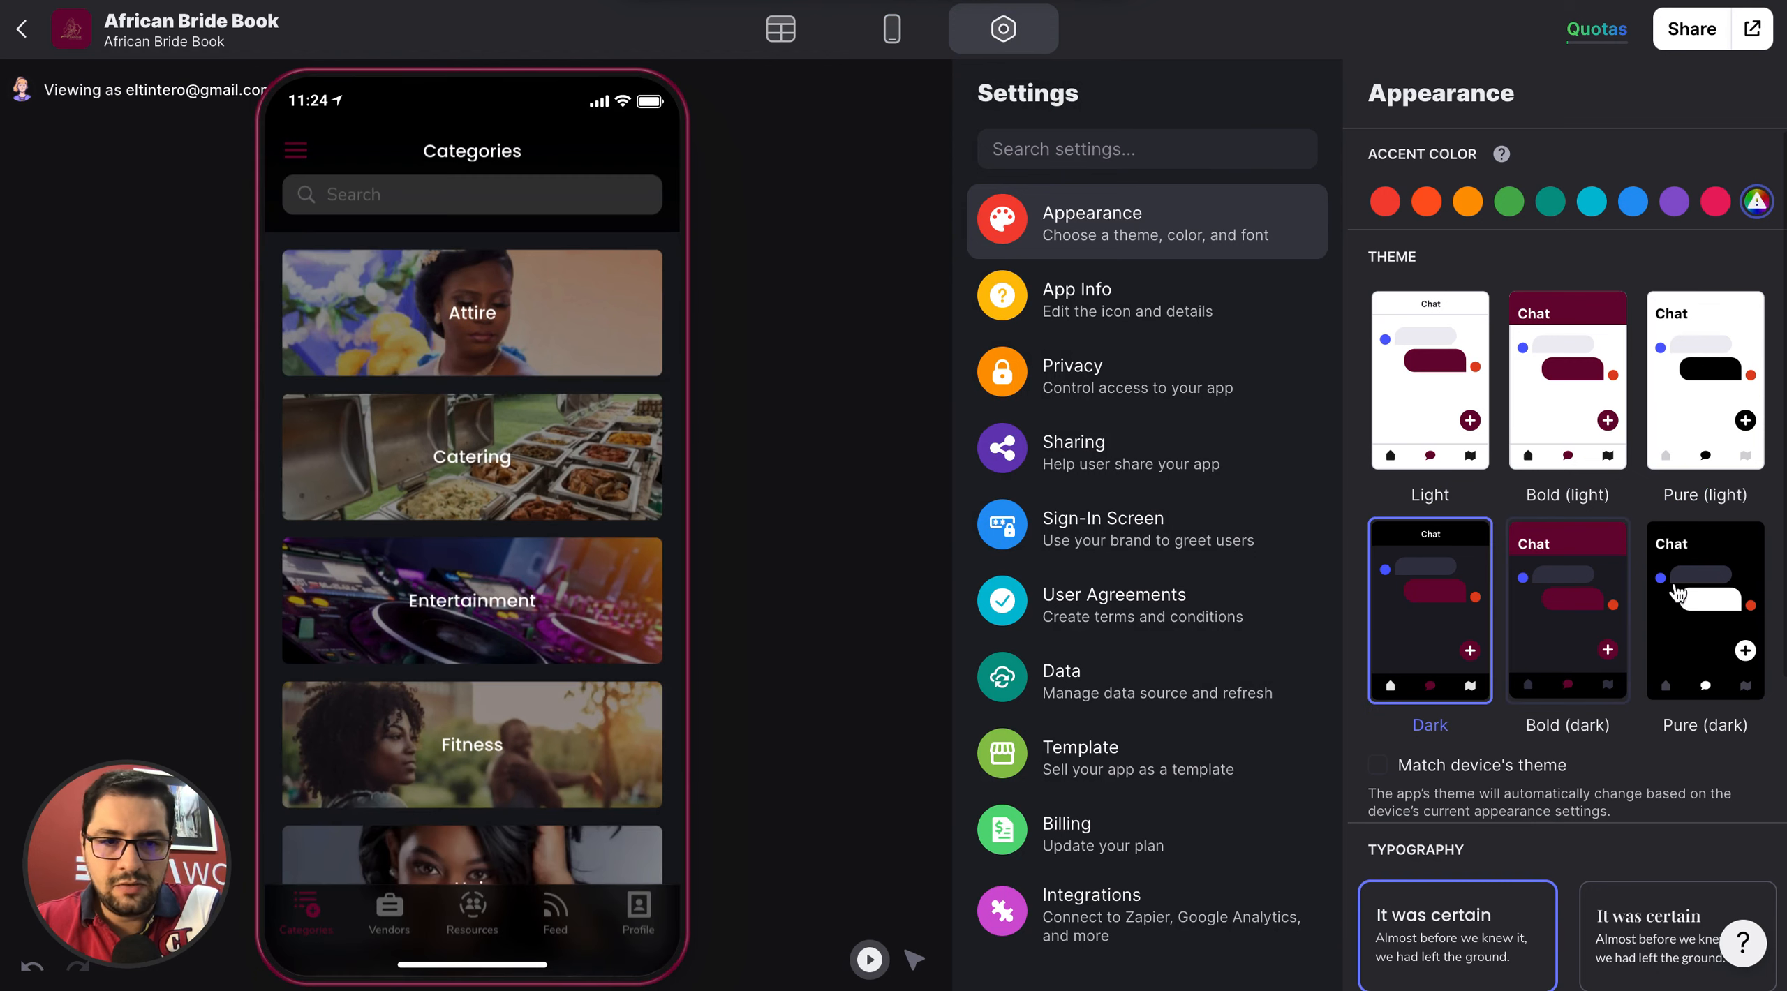
{"action": "left_click", "coordinate": [1678, 593]}
Apply the Light theme and turn off matching the device's theme.
{"action": "left_click", "coordinate": [1467, 417]}
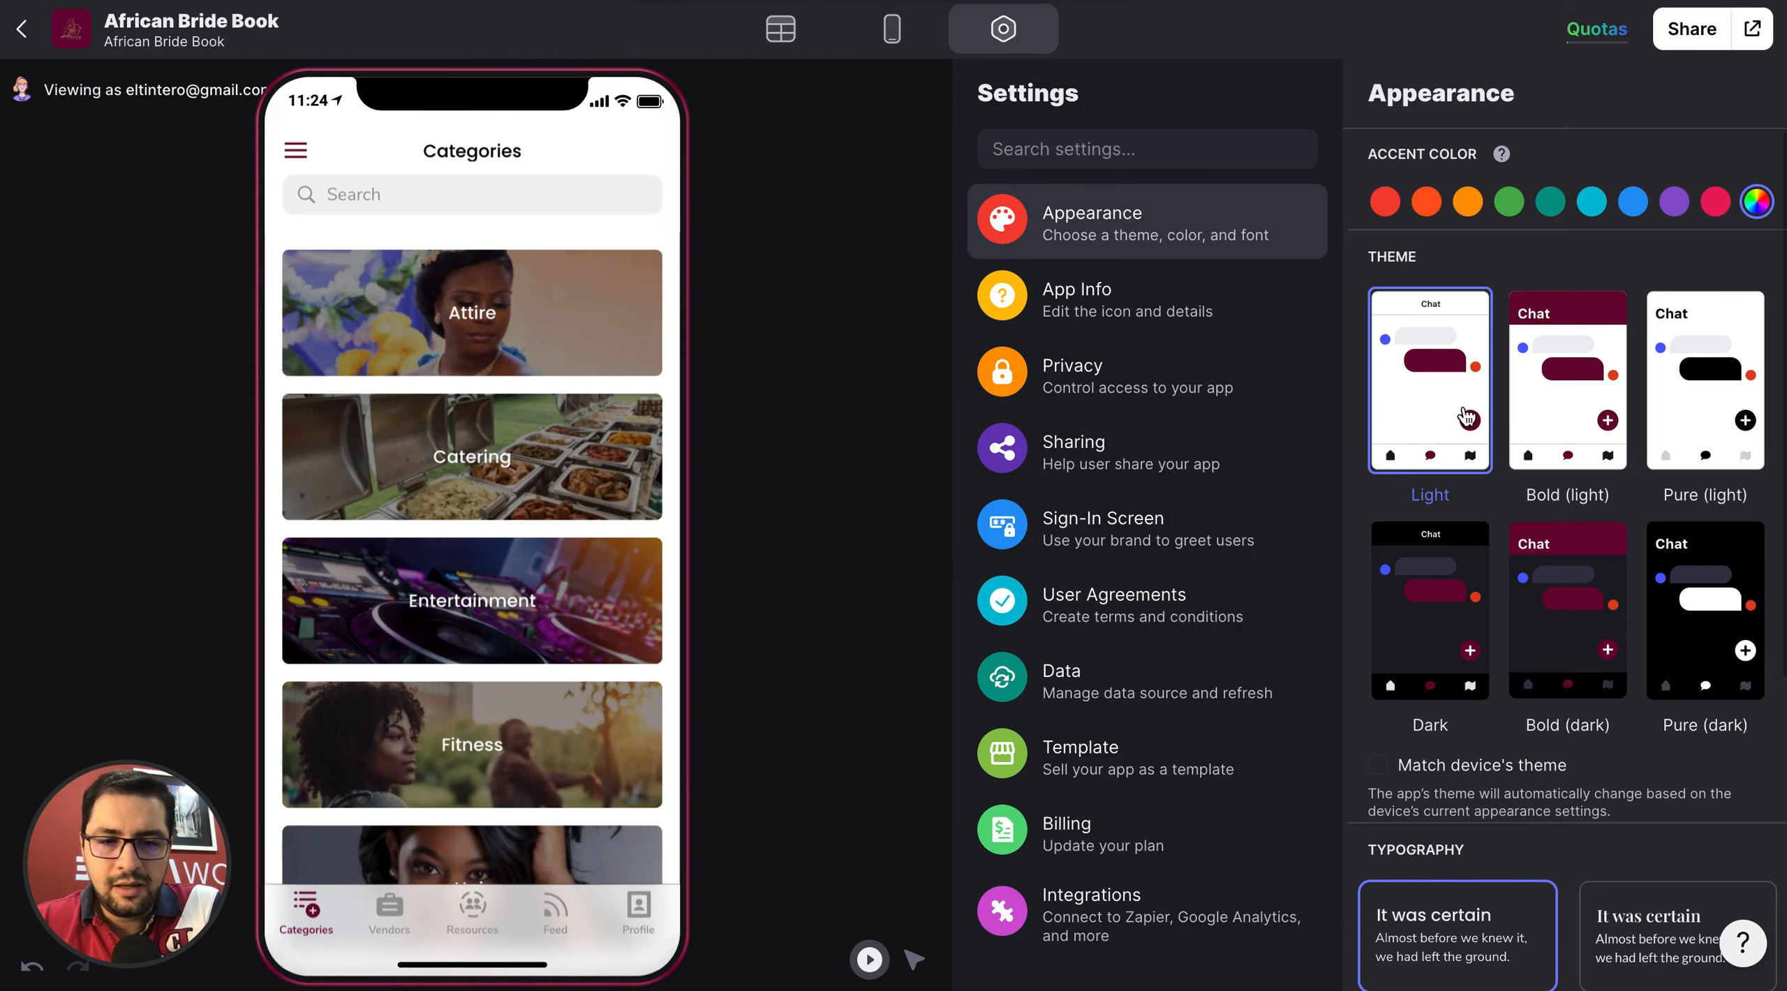
{"action": "scroll", "coordinate": [1467, 417], "scroll_direction": "down", "scroll_amount": 2}
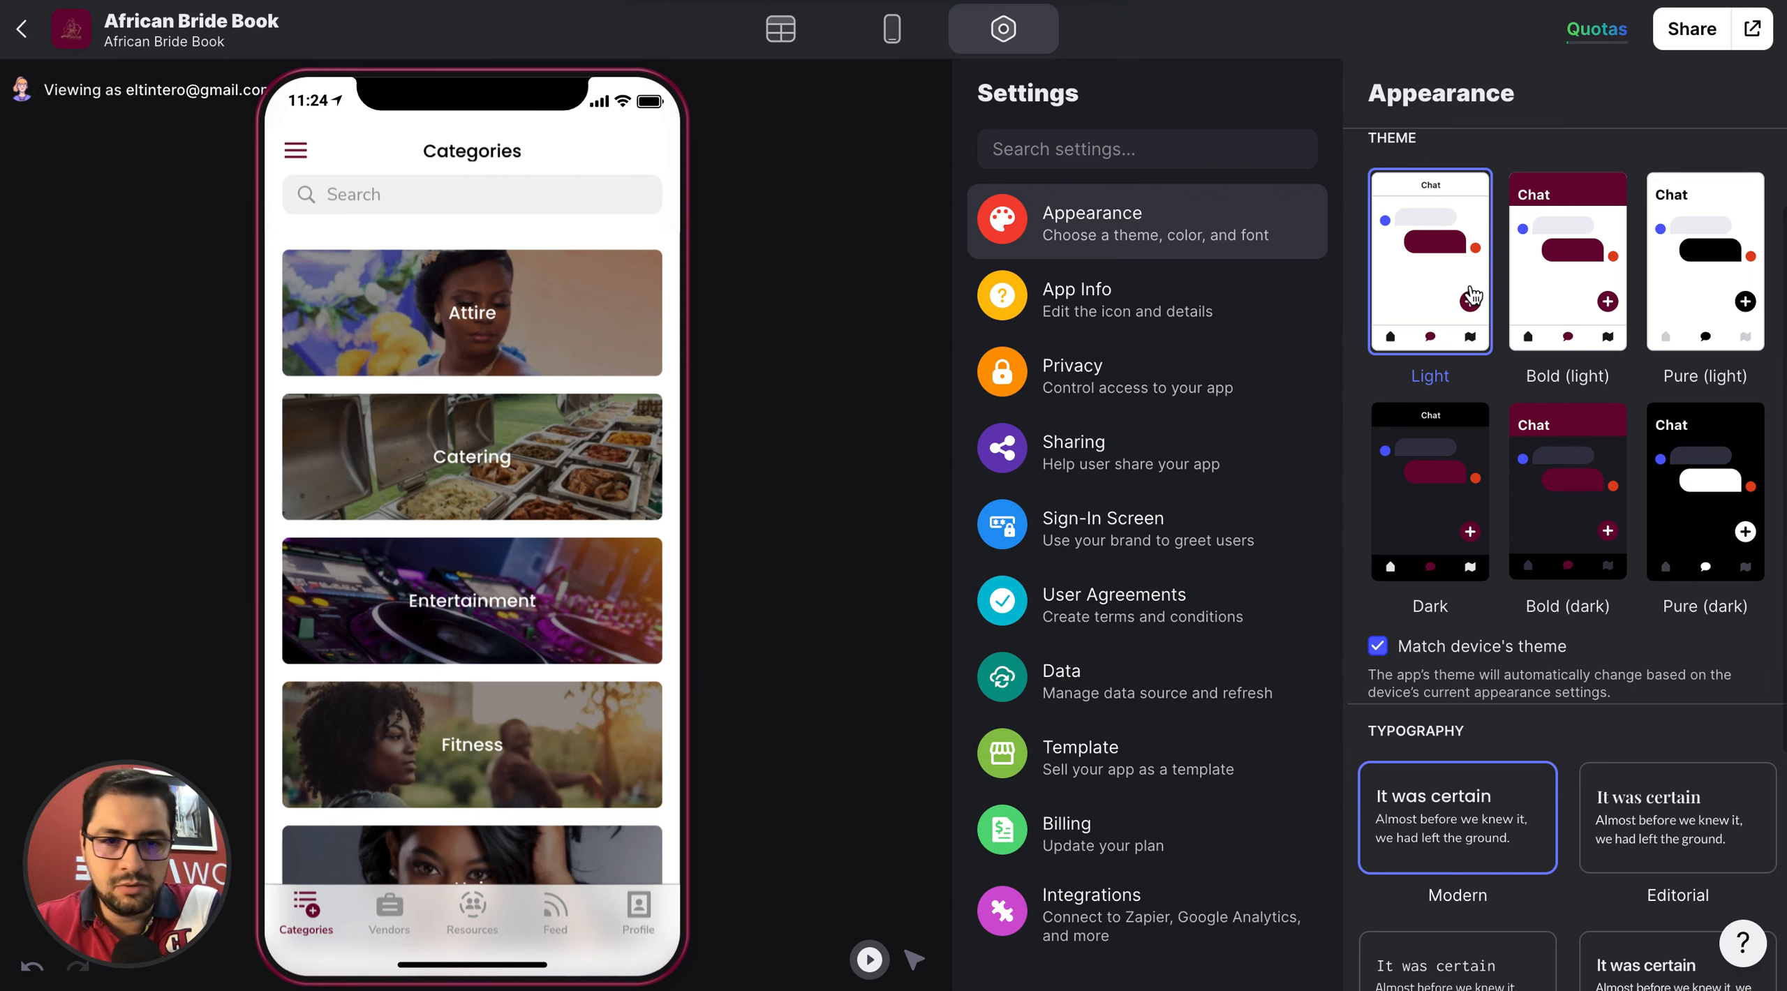
{"action": "left_click", "coordinate": [1389, 645]}
Try the Future, System and Editorial typography styles on the app, and go back to Modern.
{"action": "scroll", "coordinate": [1395, 649], "scroll_direction": "down", "scroll_amount": 3}
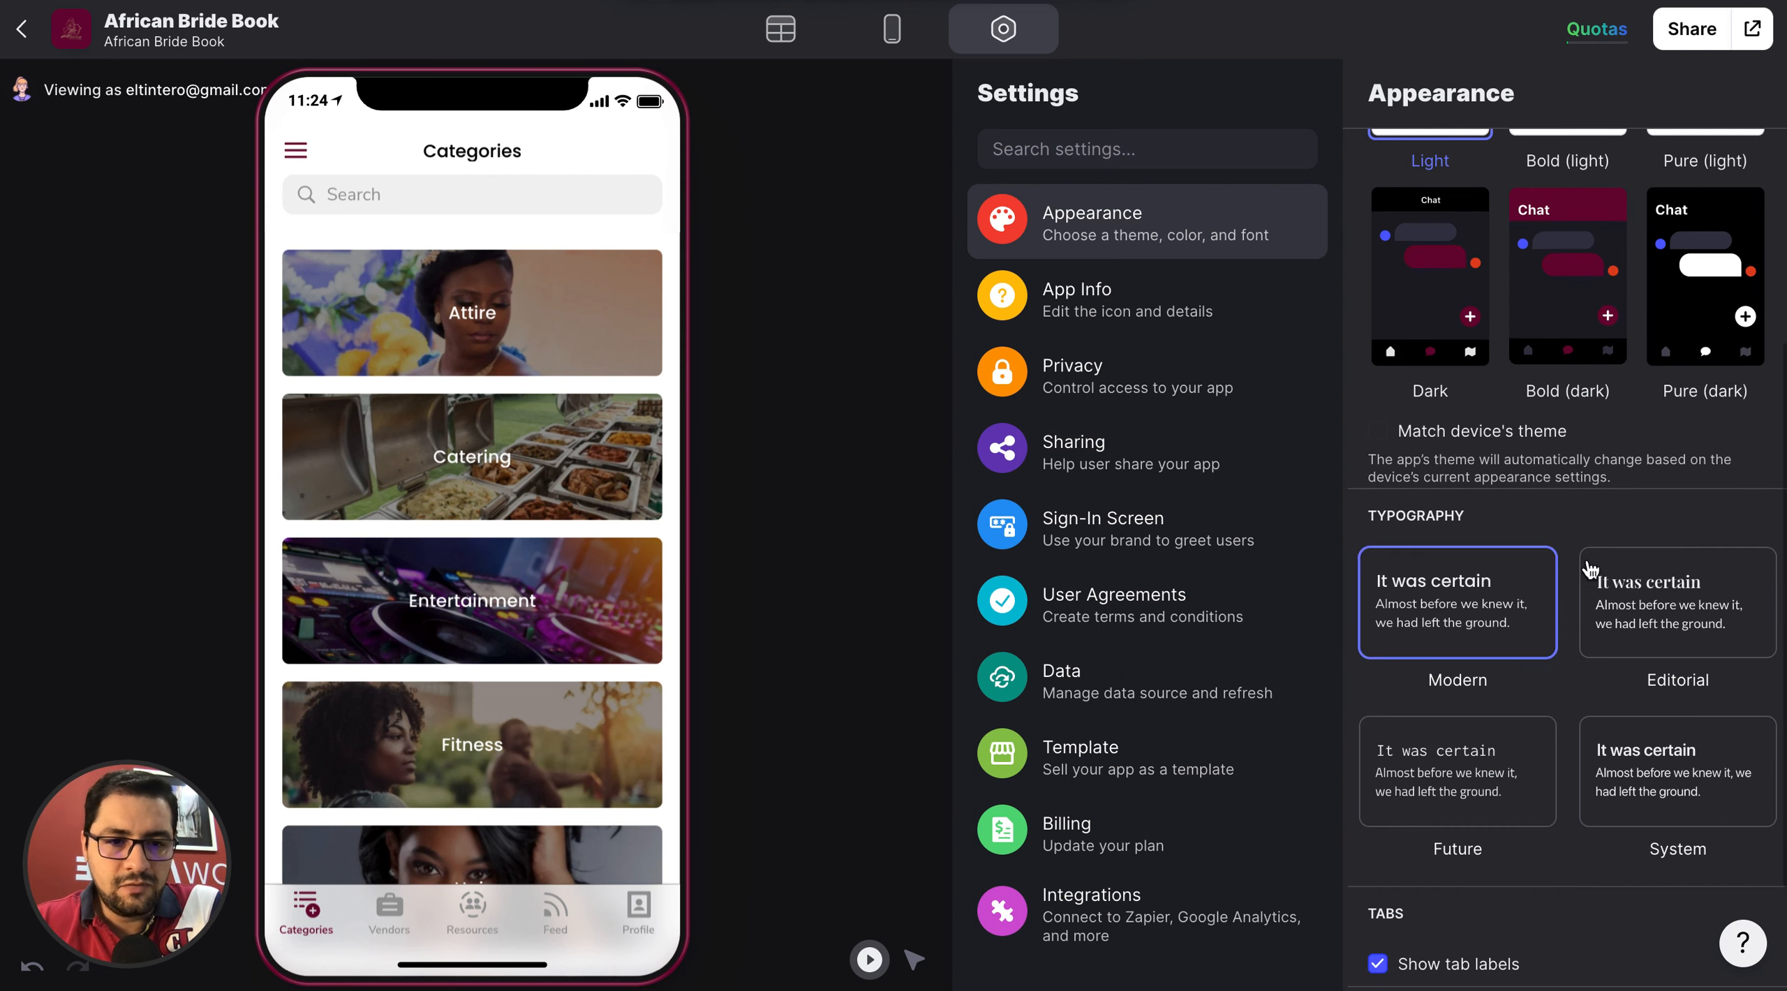
{"action": "left_click", "coordinate": [1492, 818]}
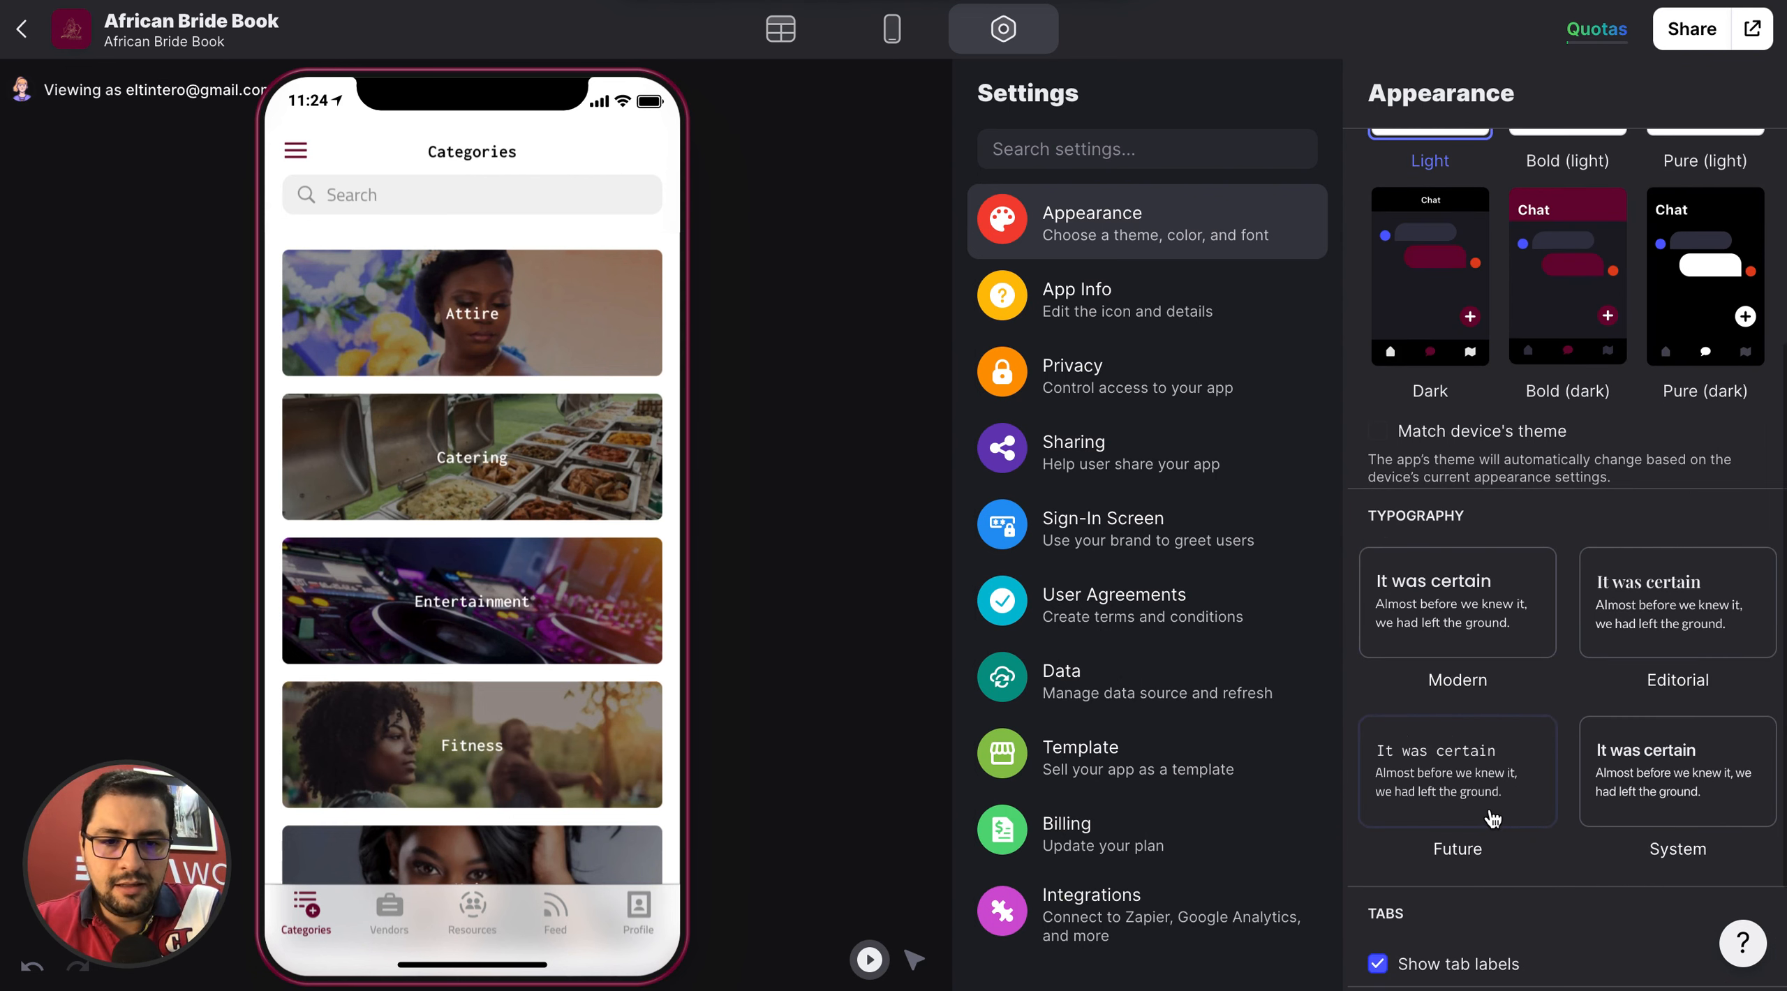
{"action": "left_click", "coordinate": [1661, 778]}
{"action": "left_click", "coordinate": [1664, 628]}
{"action": "left_click", "coordinate": [1484, 623]}
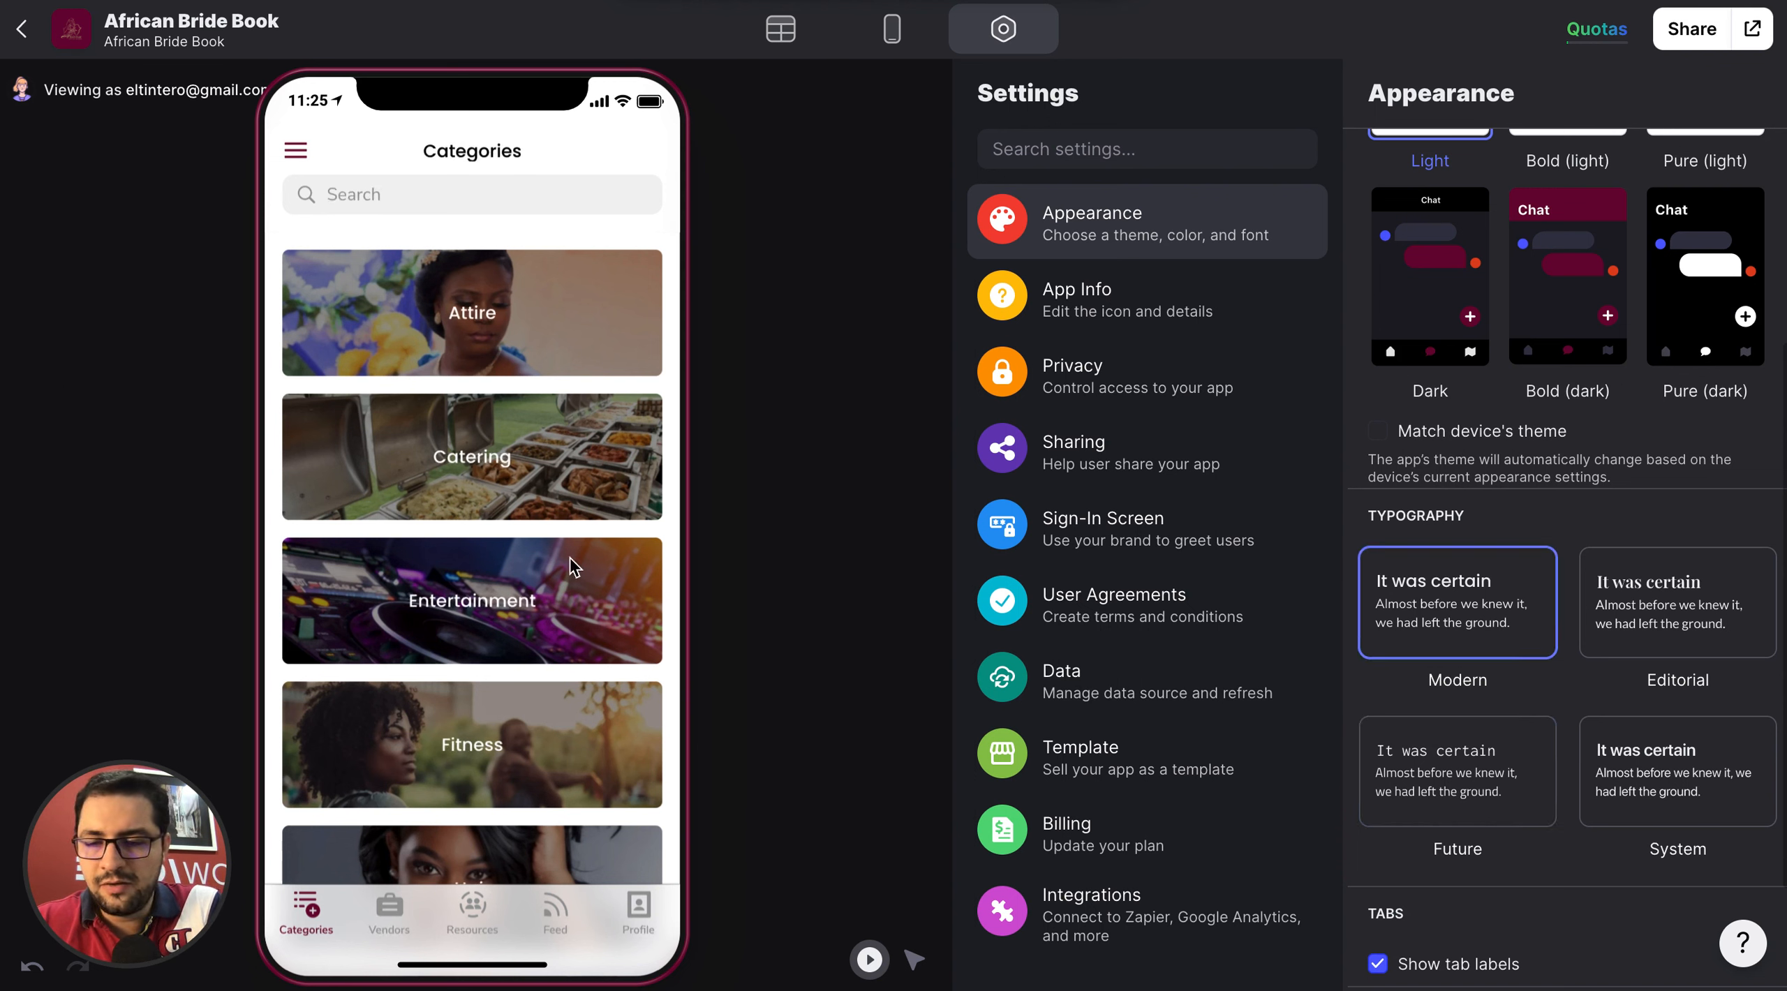
Allow opening the app in tablet/desktop mode.
{"action": "scroll", "coordinate": [1568, 599], "scroll_direction": "down", "scroll_amount": 2}
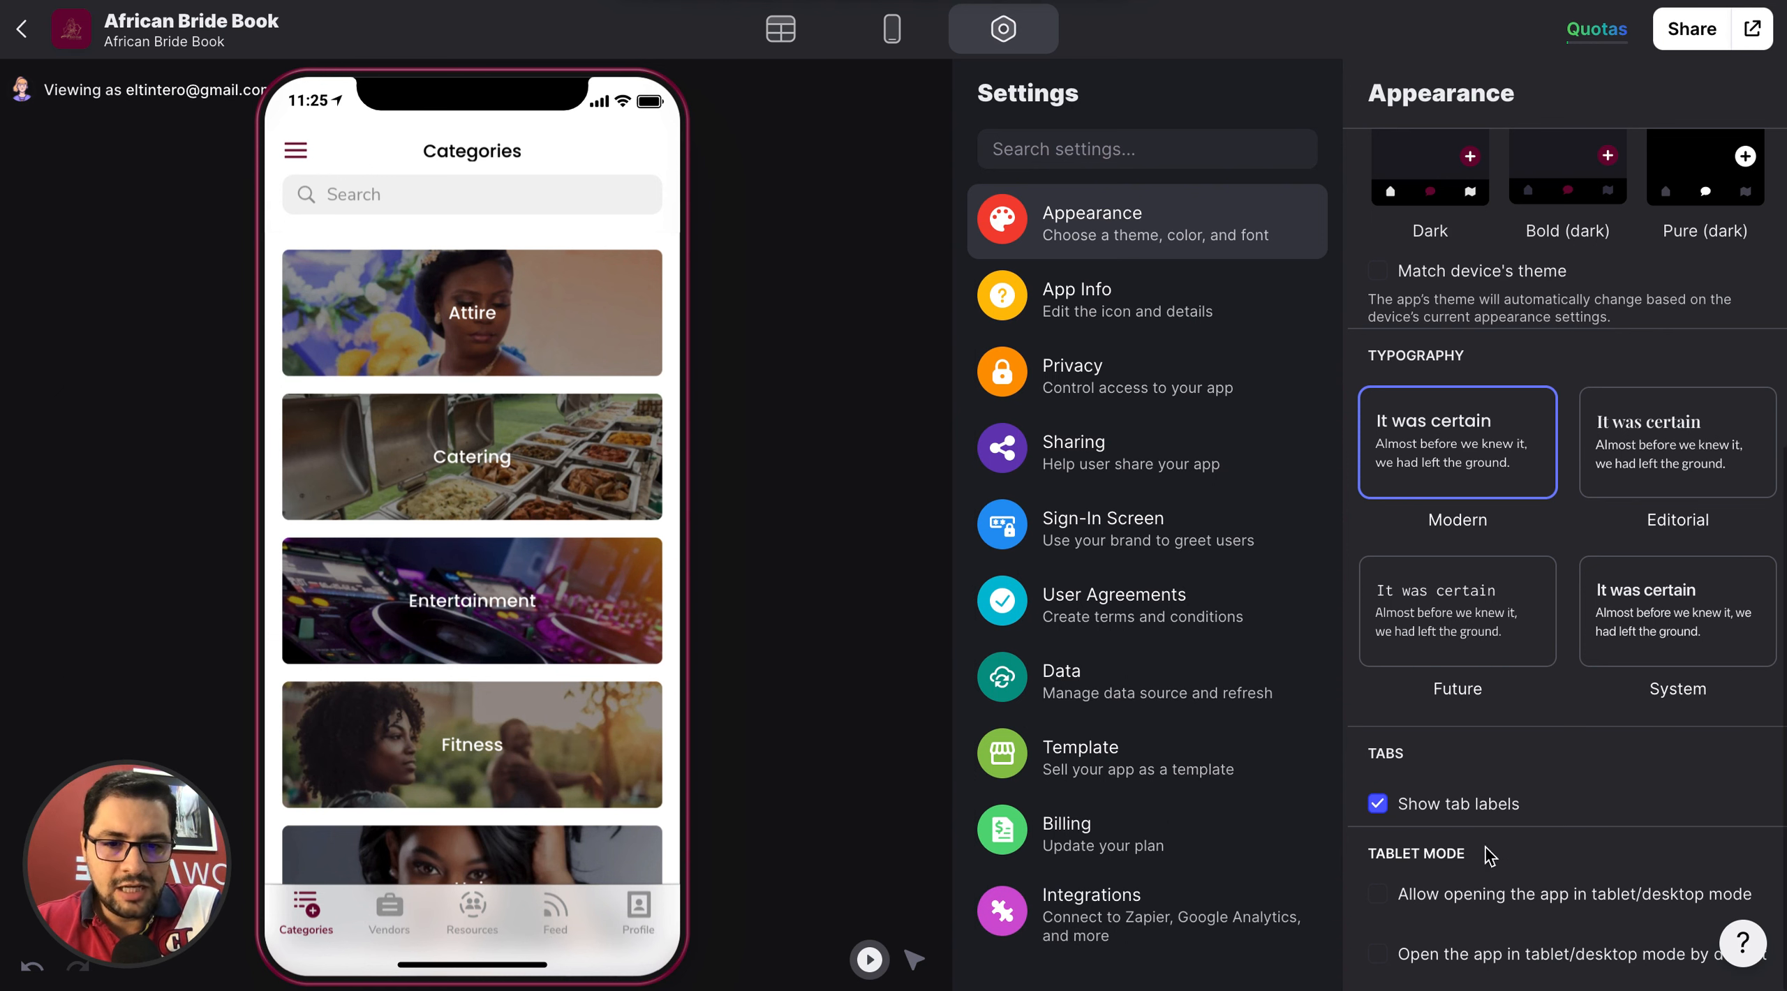
{"action": "left_click", "coordinate": [1409, 904]}
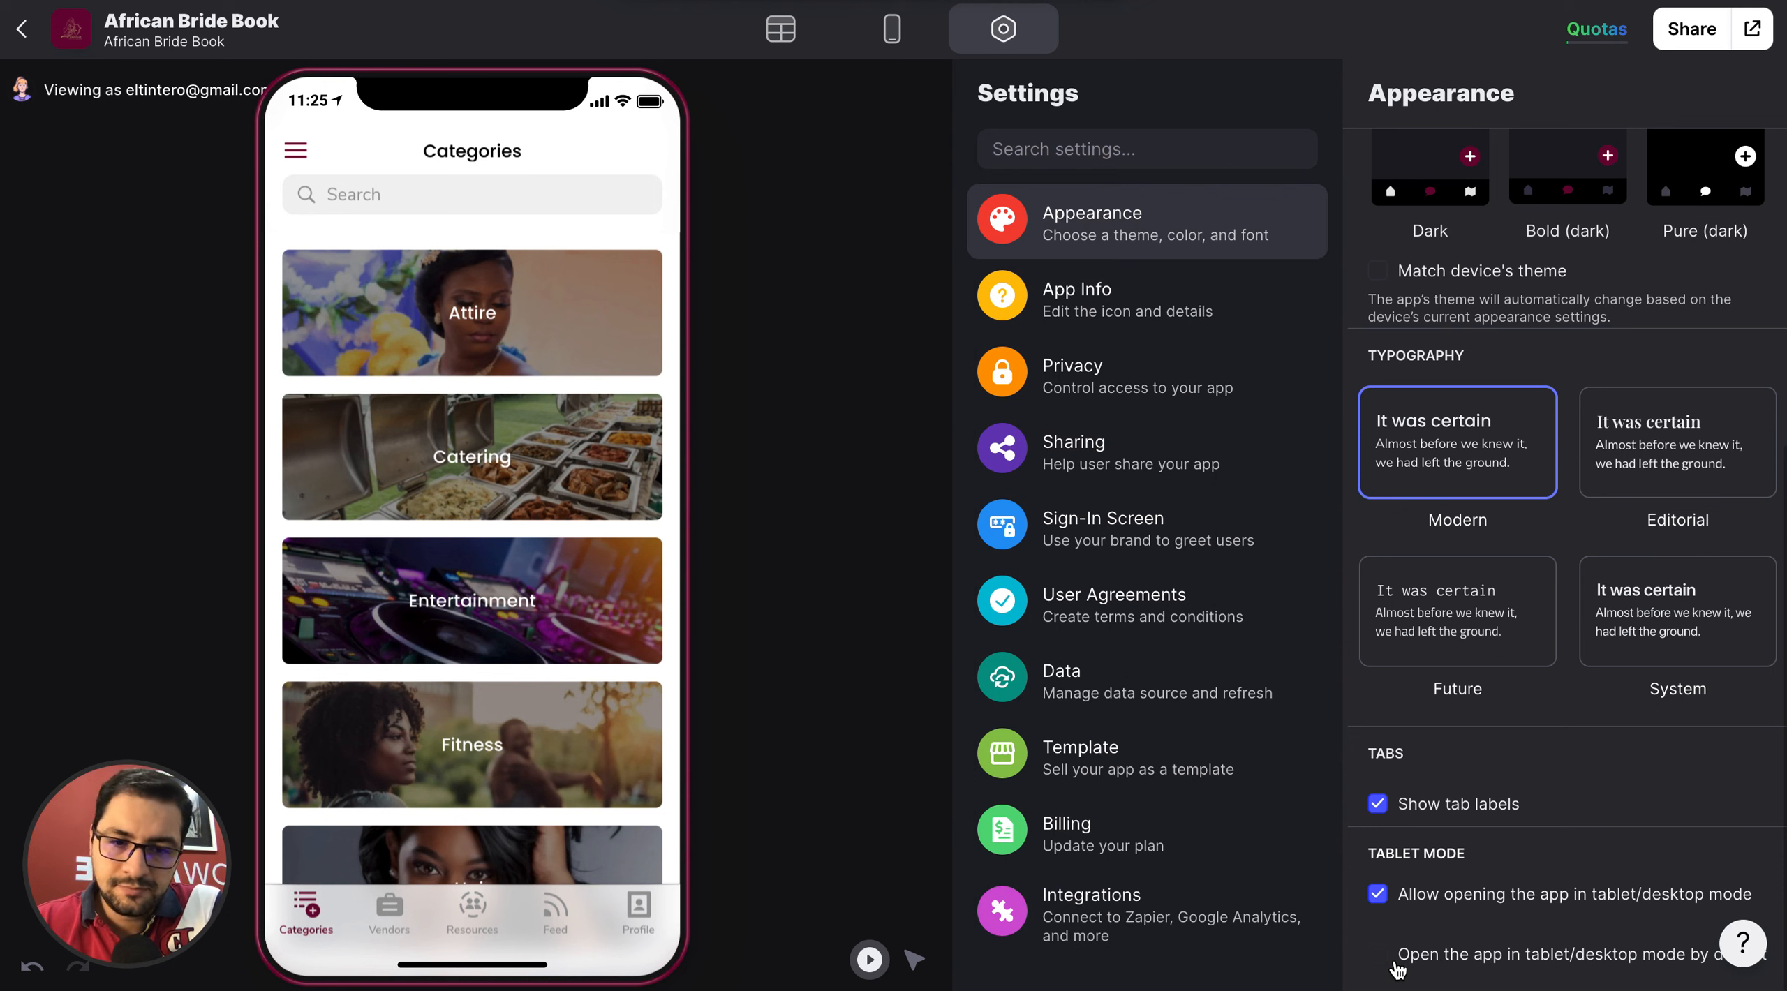
{"action": "scroll", "coordinate": [1417, 628], "scroll_direction": "up", "scroll_amount": 7}
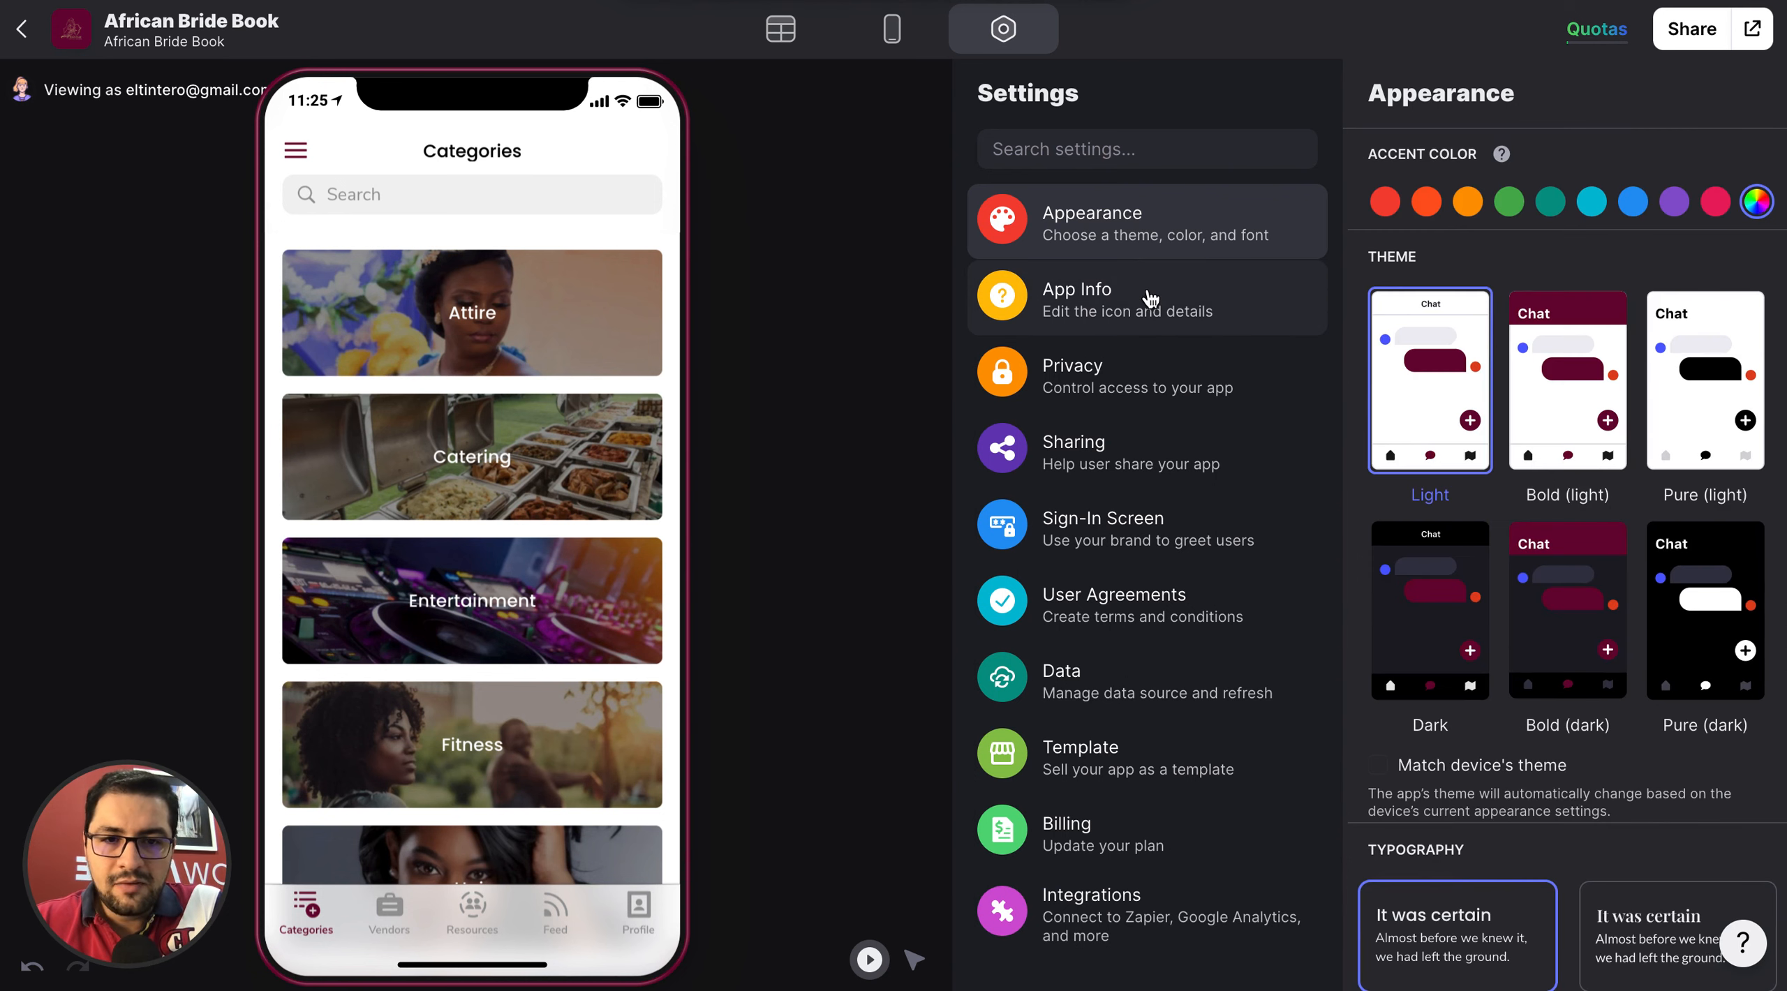
Replace the app's icon with the image Untitled design (10).png from Downloads.
{"action": "left_click", "coordinate": [1150, 299]}
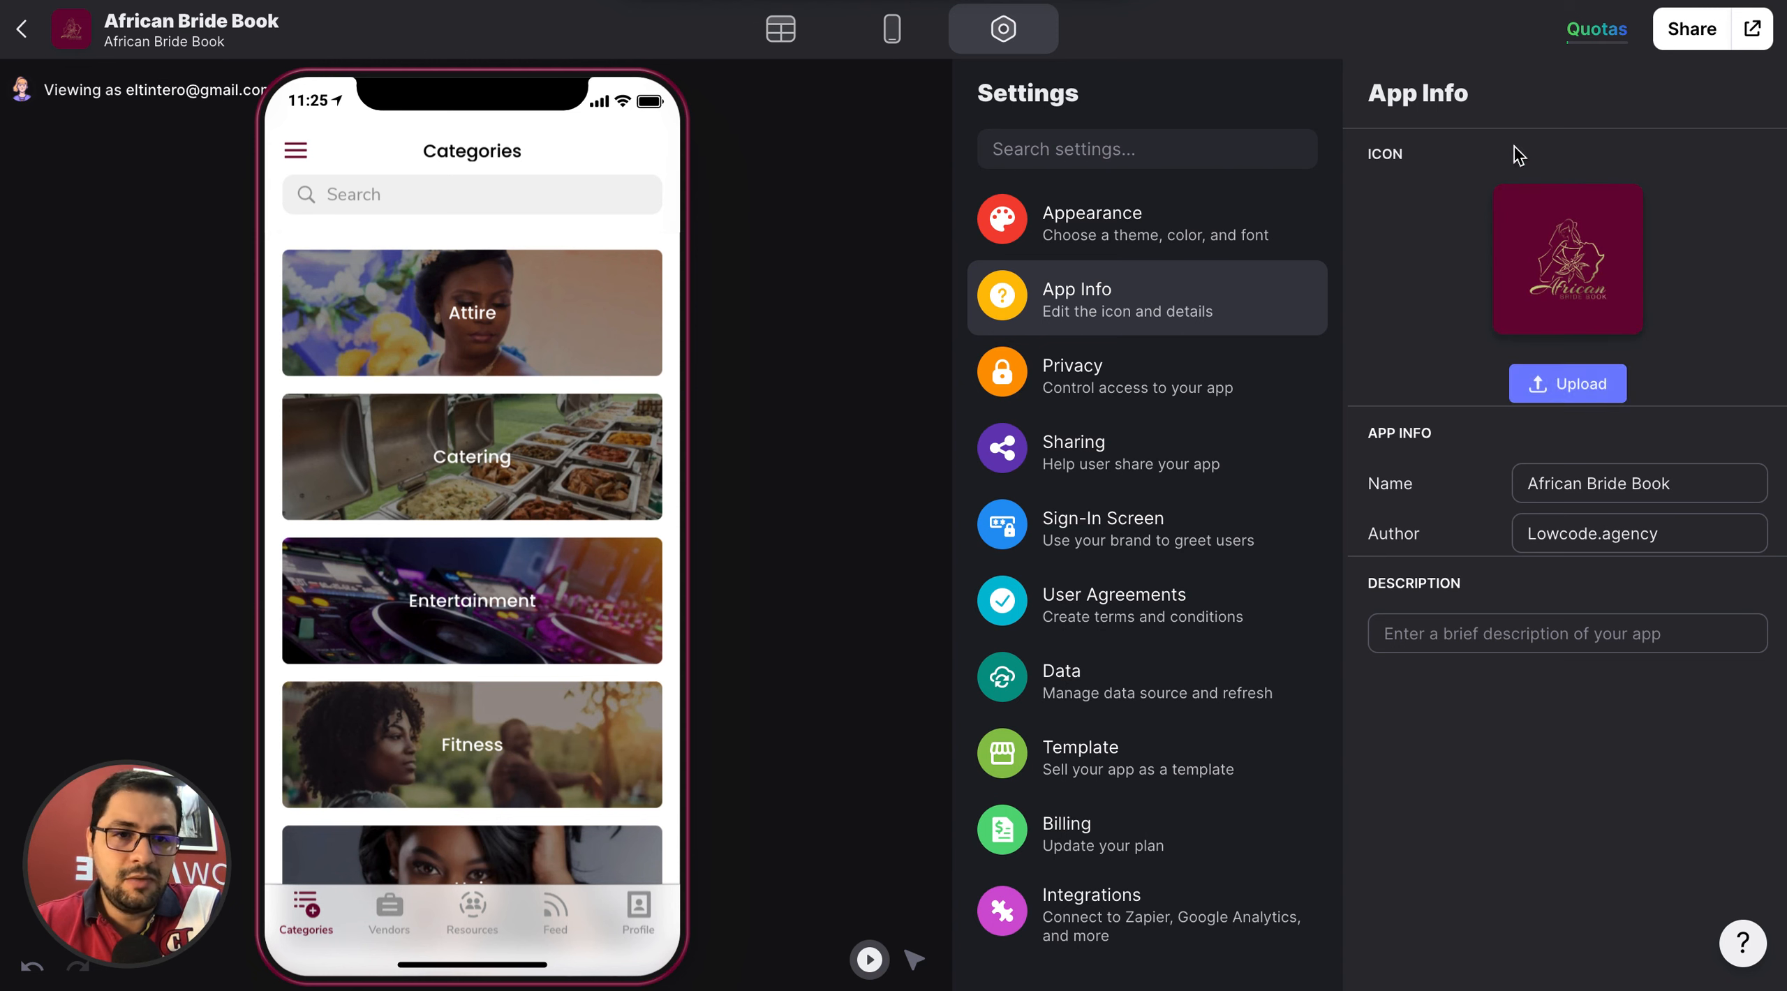
{"action": "left_click", "coordinate": [1574, 383]}
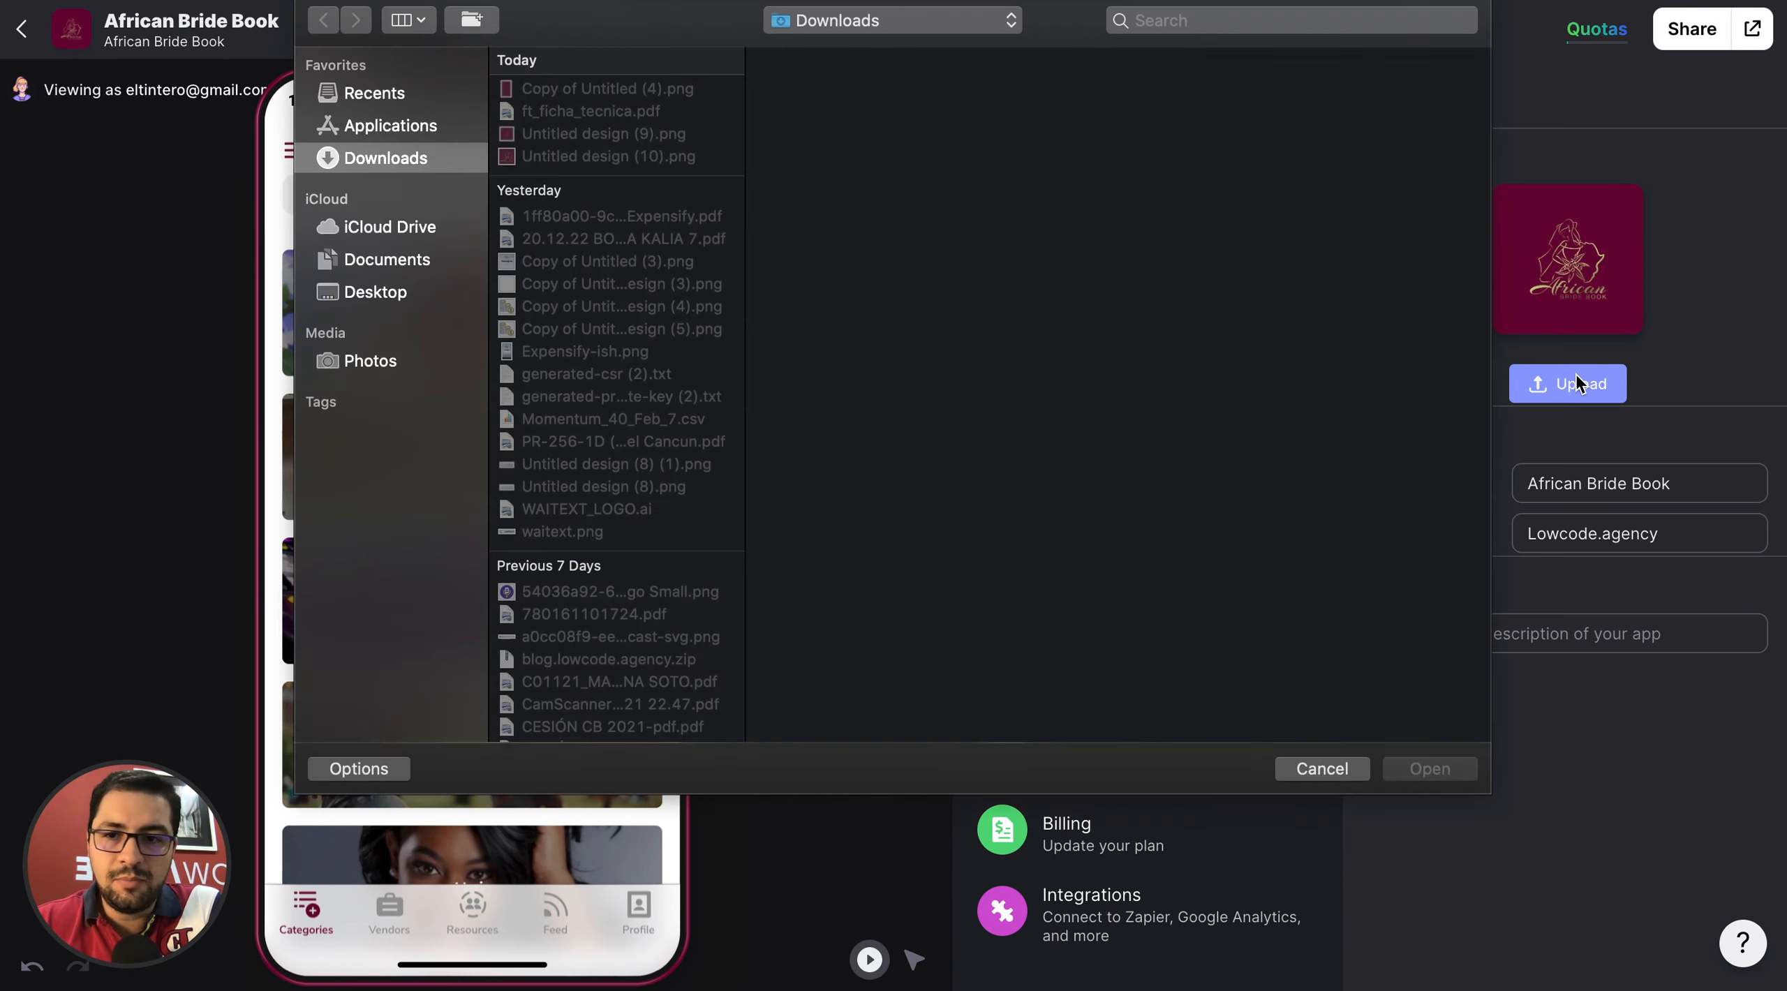
{"action": "left_click", "coordinate": [569, 156]}
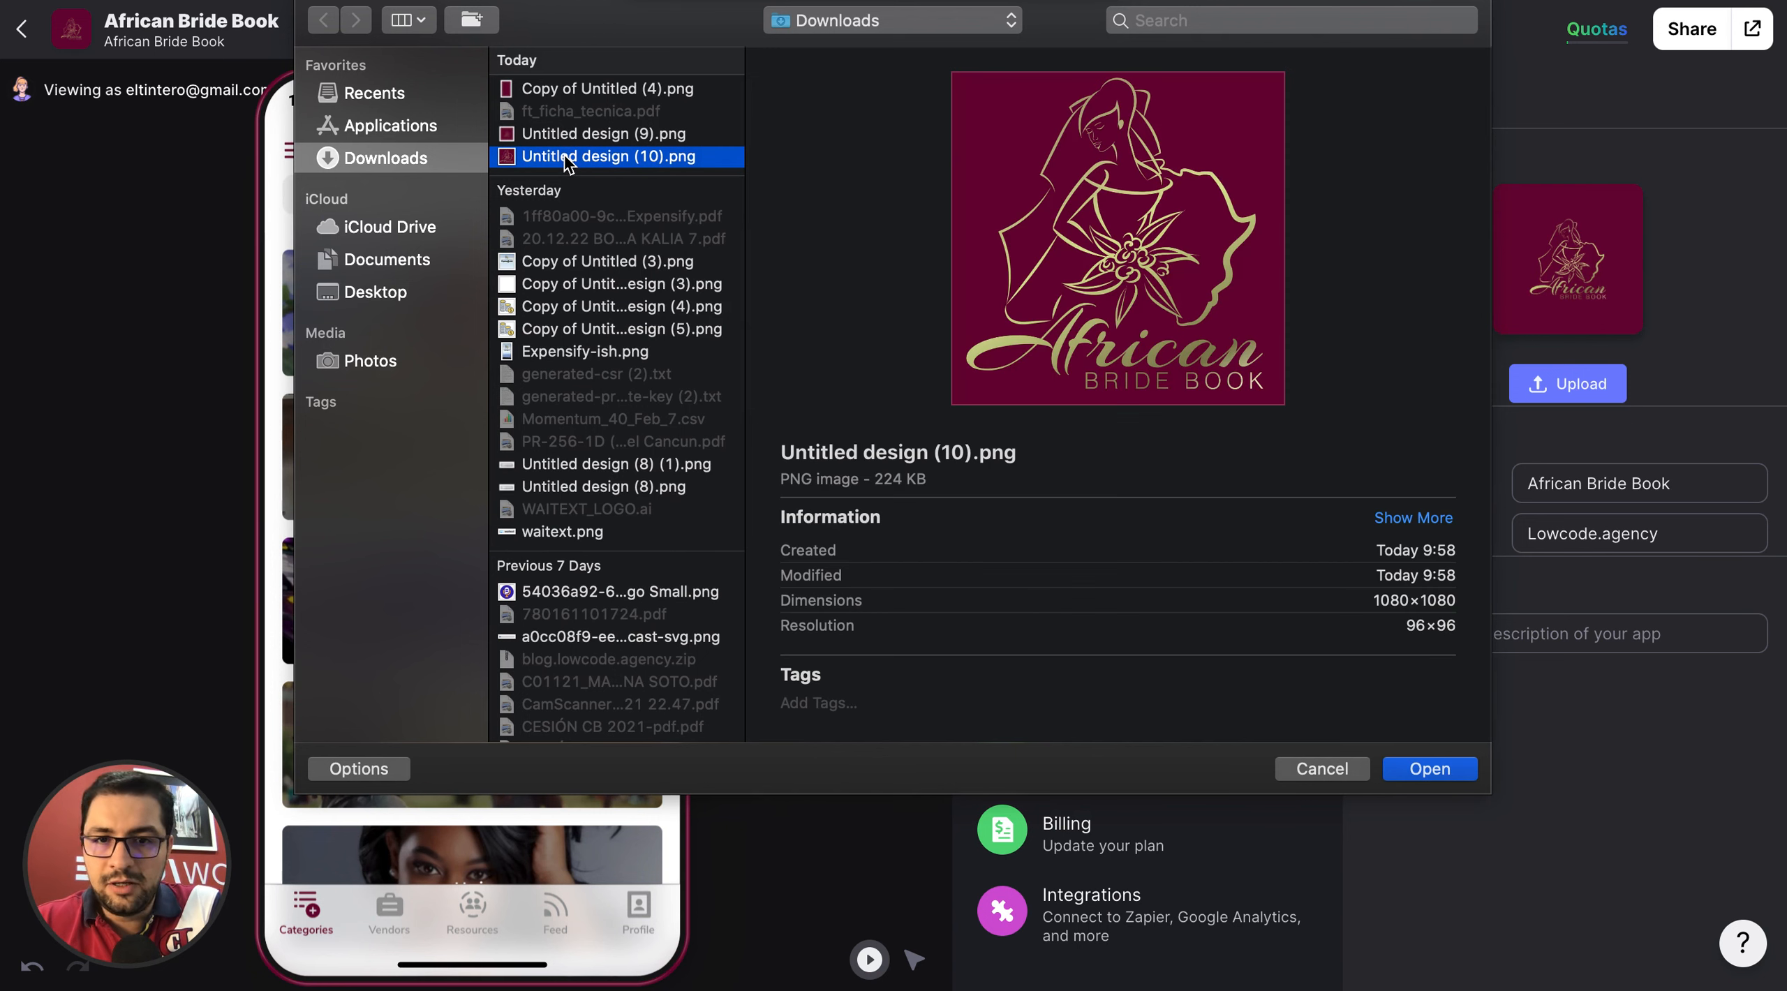
{"action": "left_click", "coordinate": [1424, 778]}
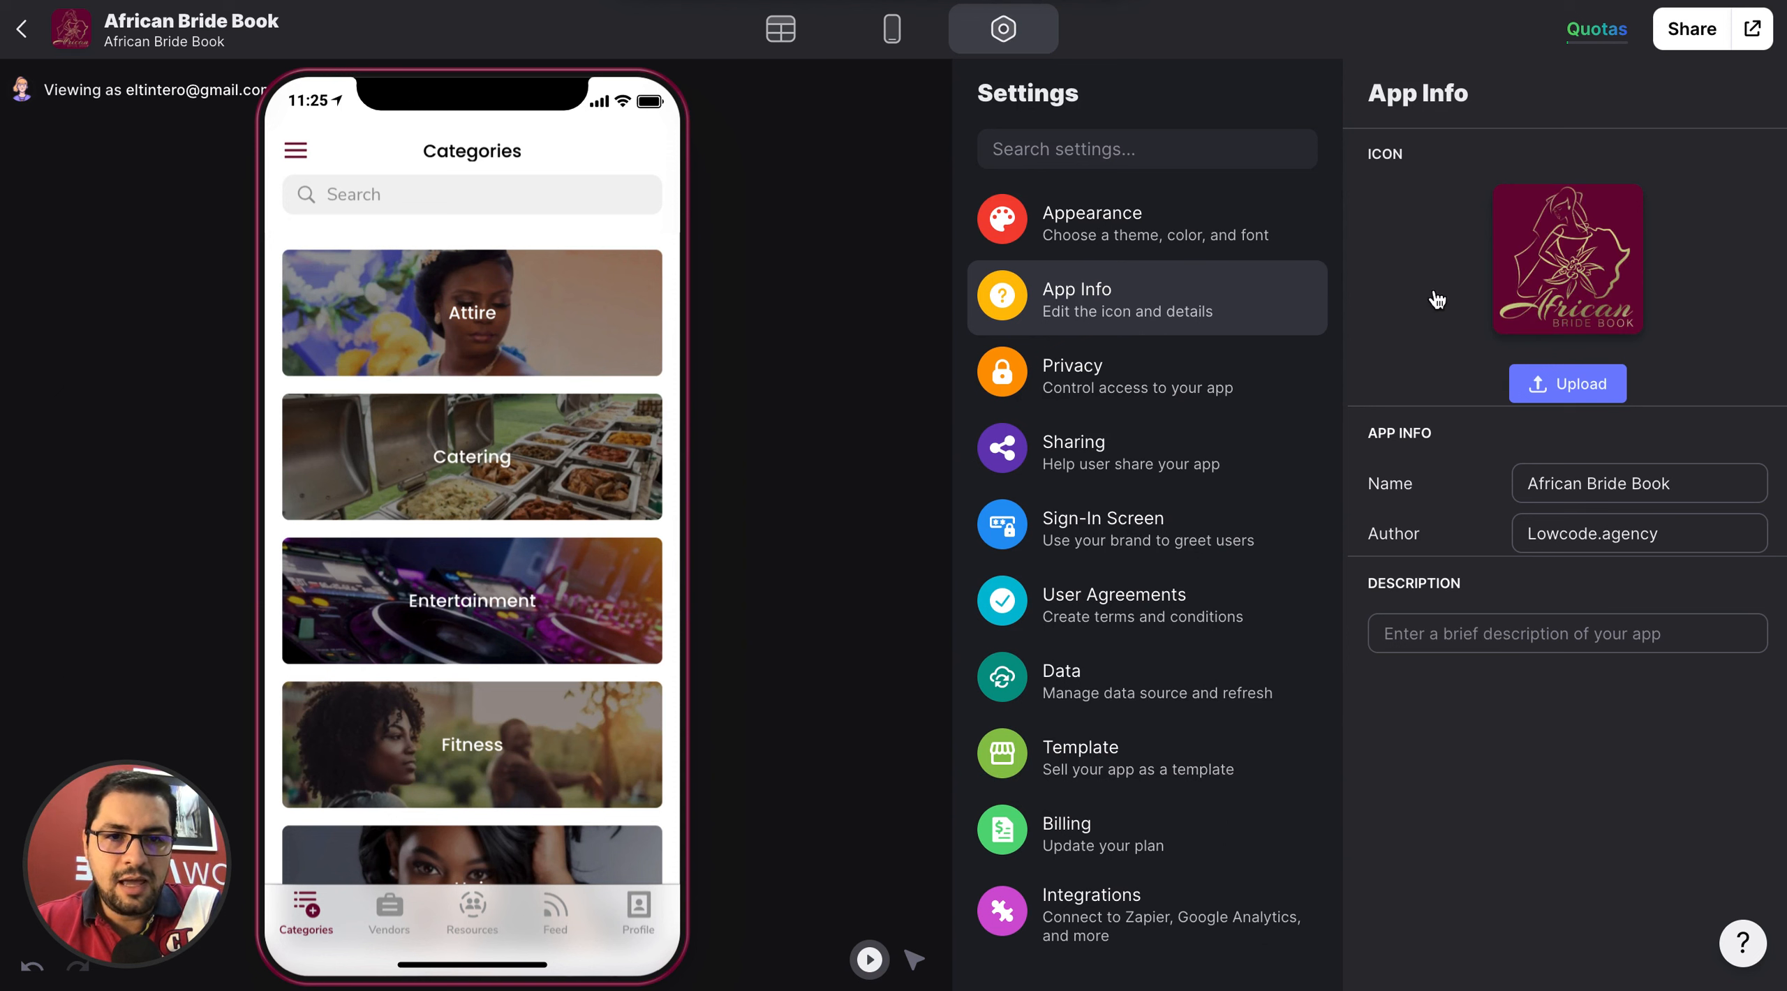
Review the privacy and sharing settings, and view the About screen in the app preview.
{"action": "left_click", "coordinate": [1138, 378]}
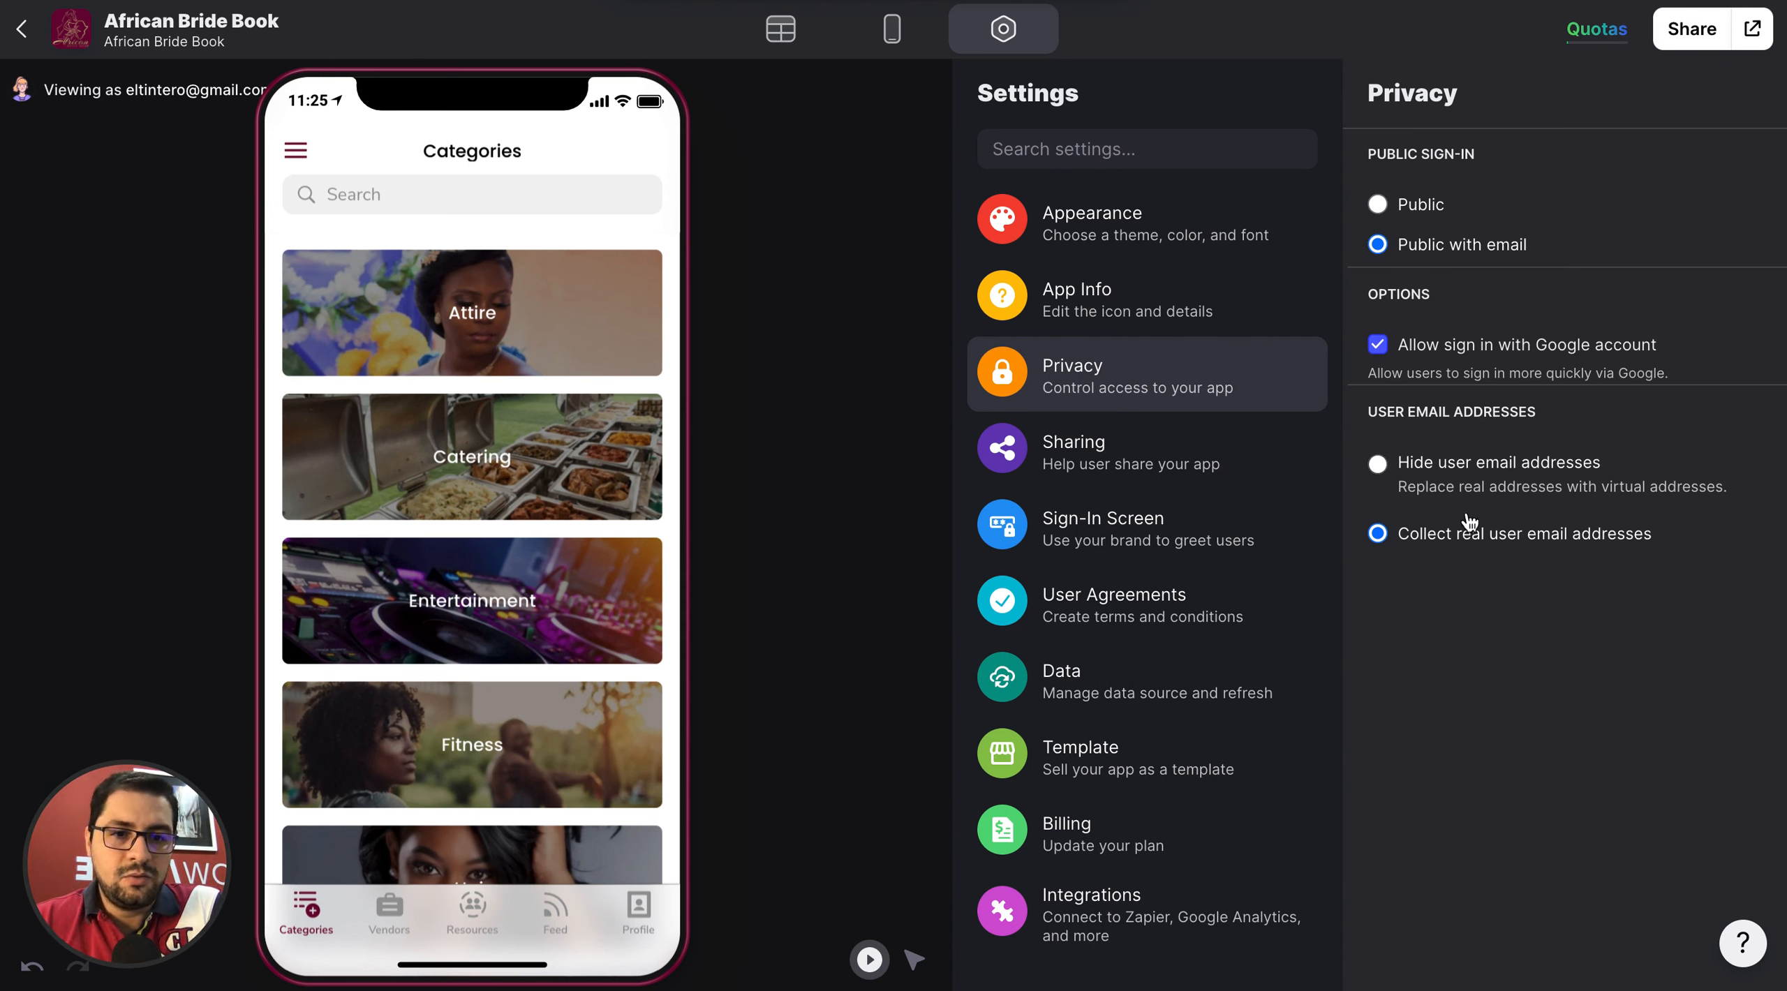
{"action": "left_click", "coordinate": [1181, 436]}
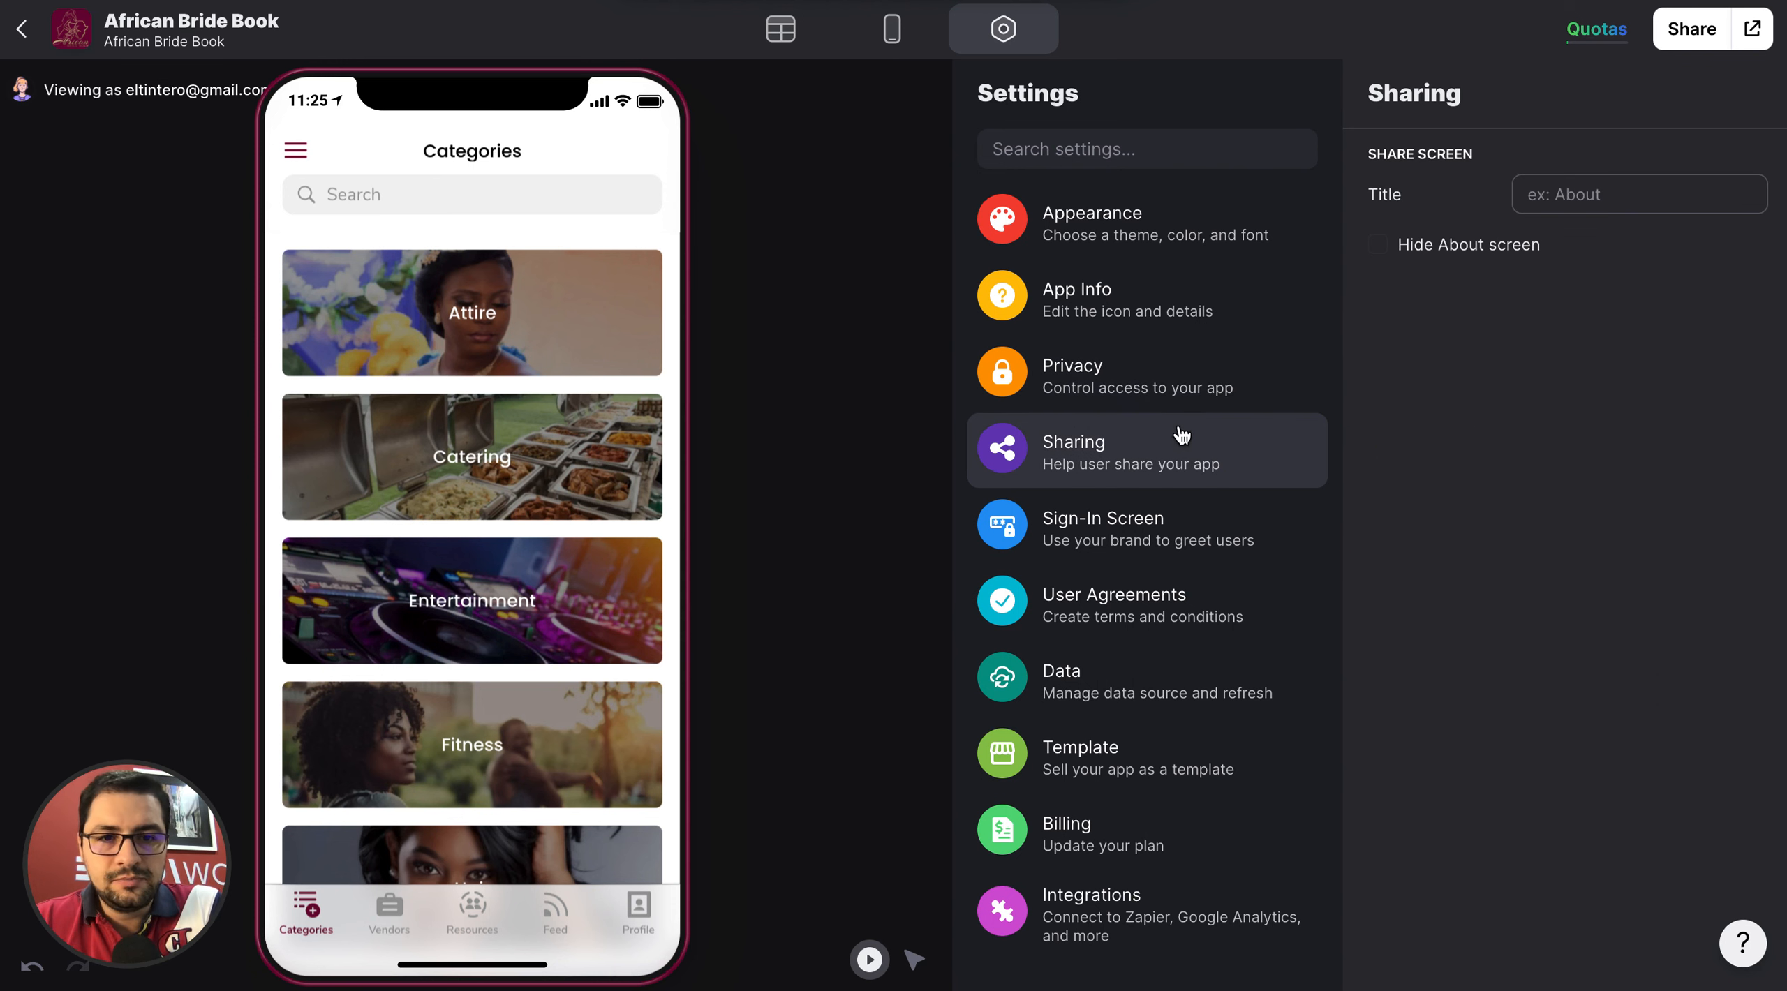
{"action": "left_click", "coordinate": [315, 164]}
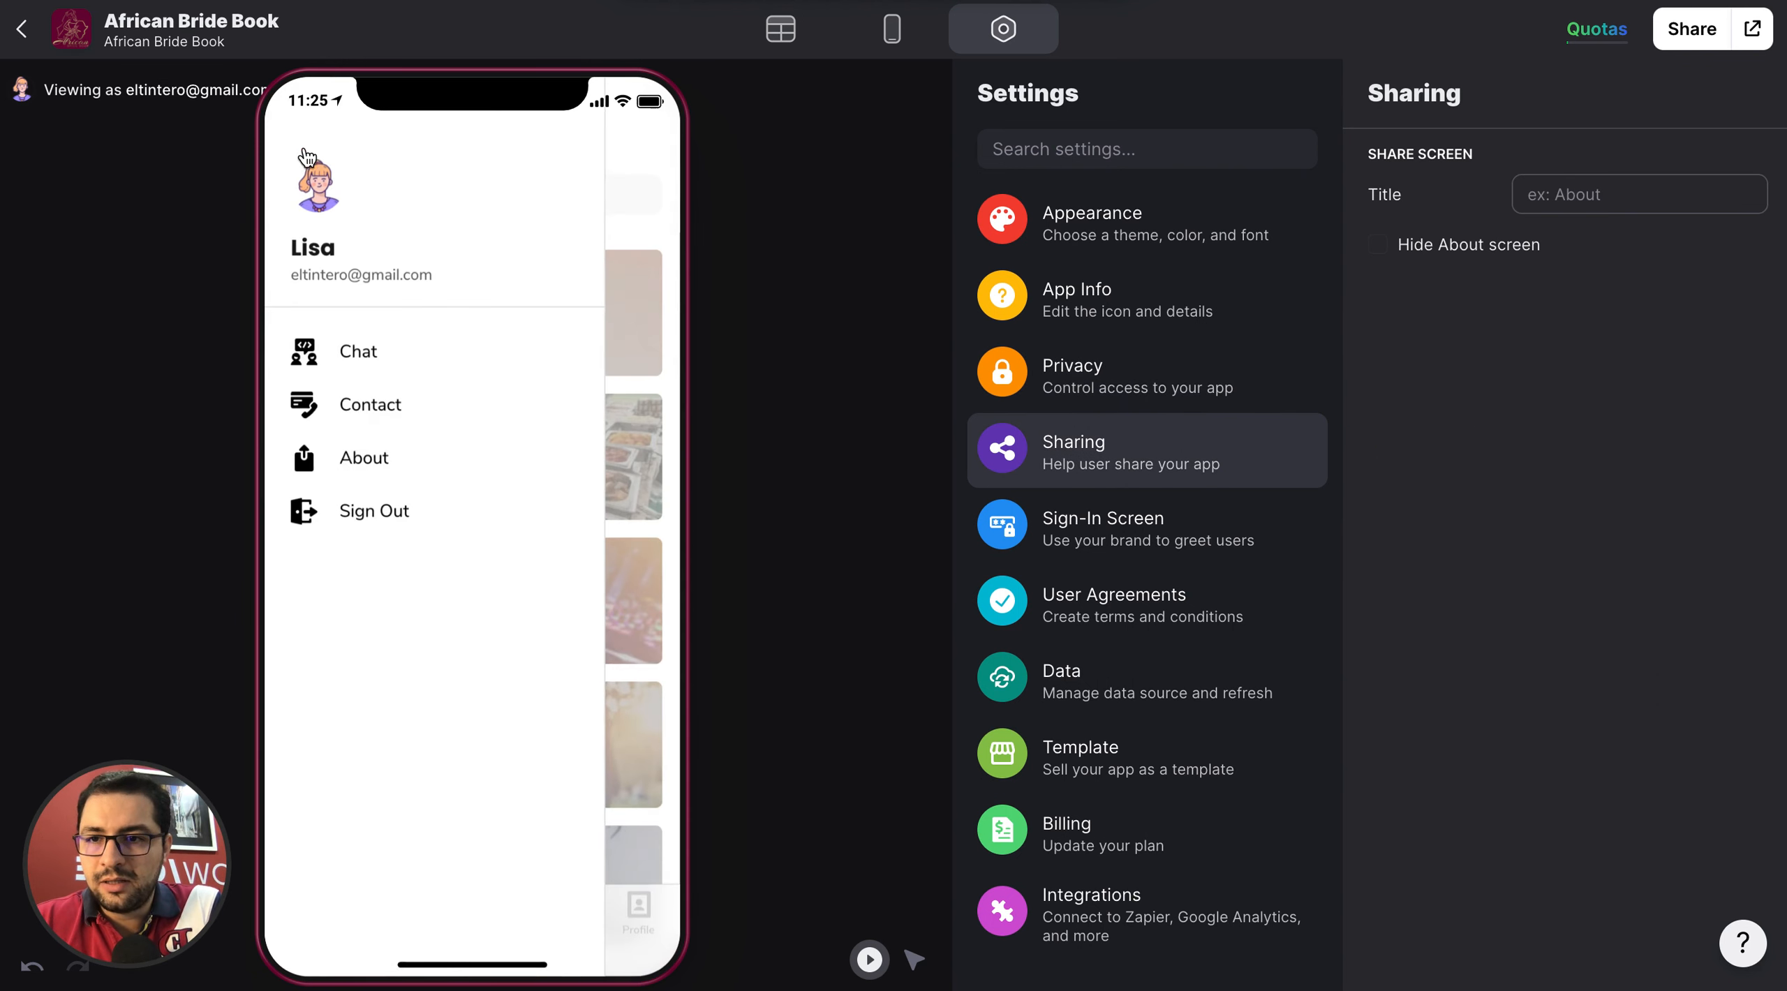
{"action": "left_click", "coordinate": [351, 459]}
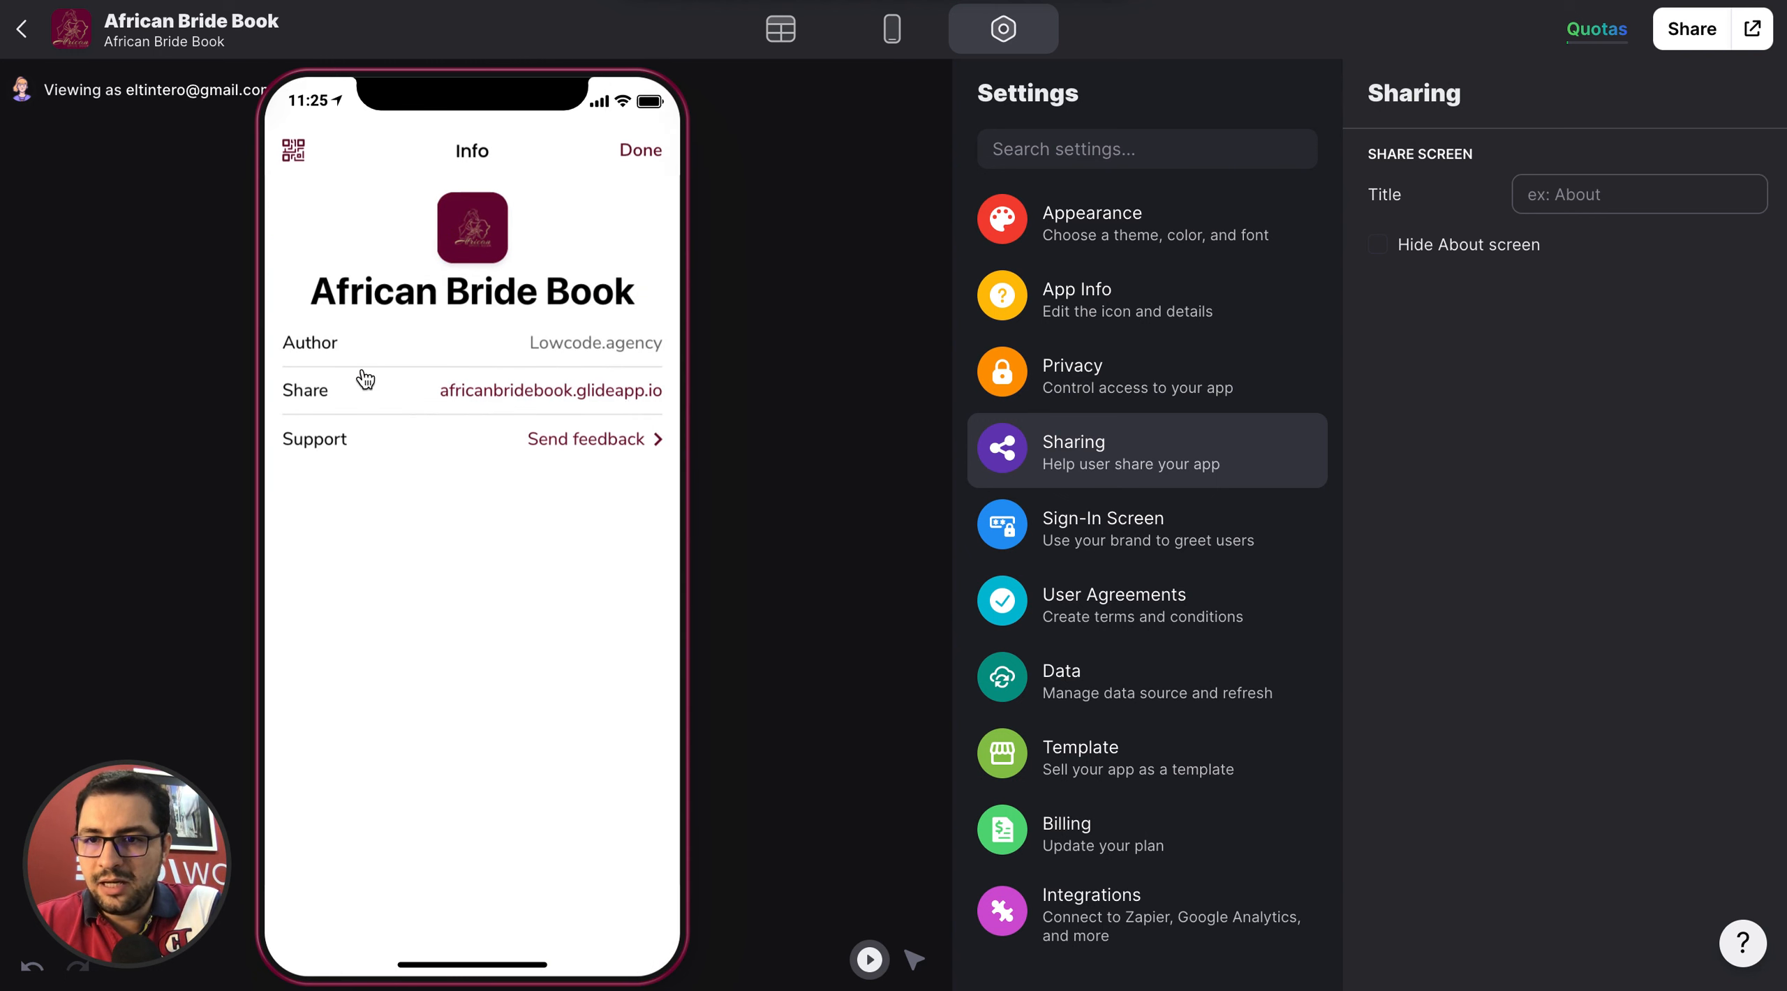
Hide the app's About screen, close its Info page in the preview, and check the preview's side menu.
{"action": "left_click", "coordinate": [1440, 250]}
{"action": "left_click", "coordinate": [638, 149]}
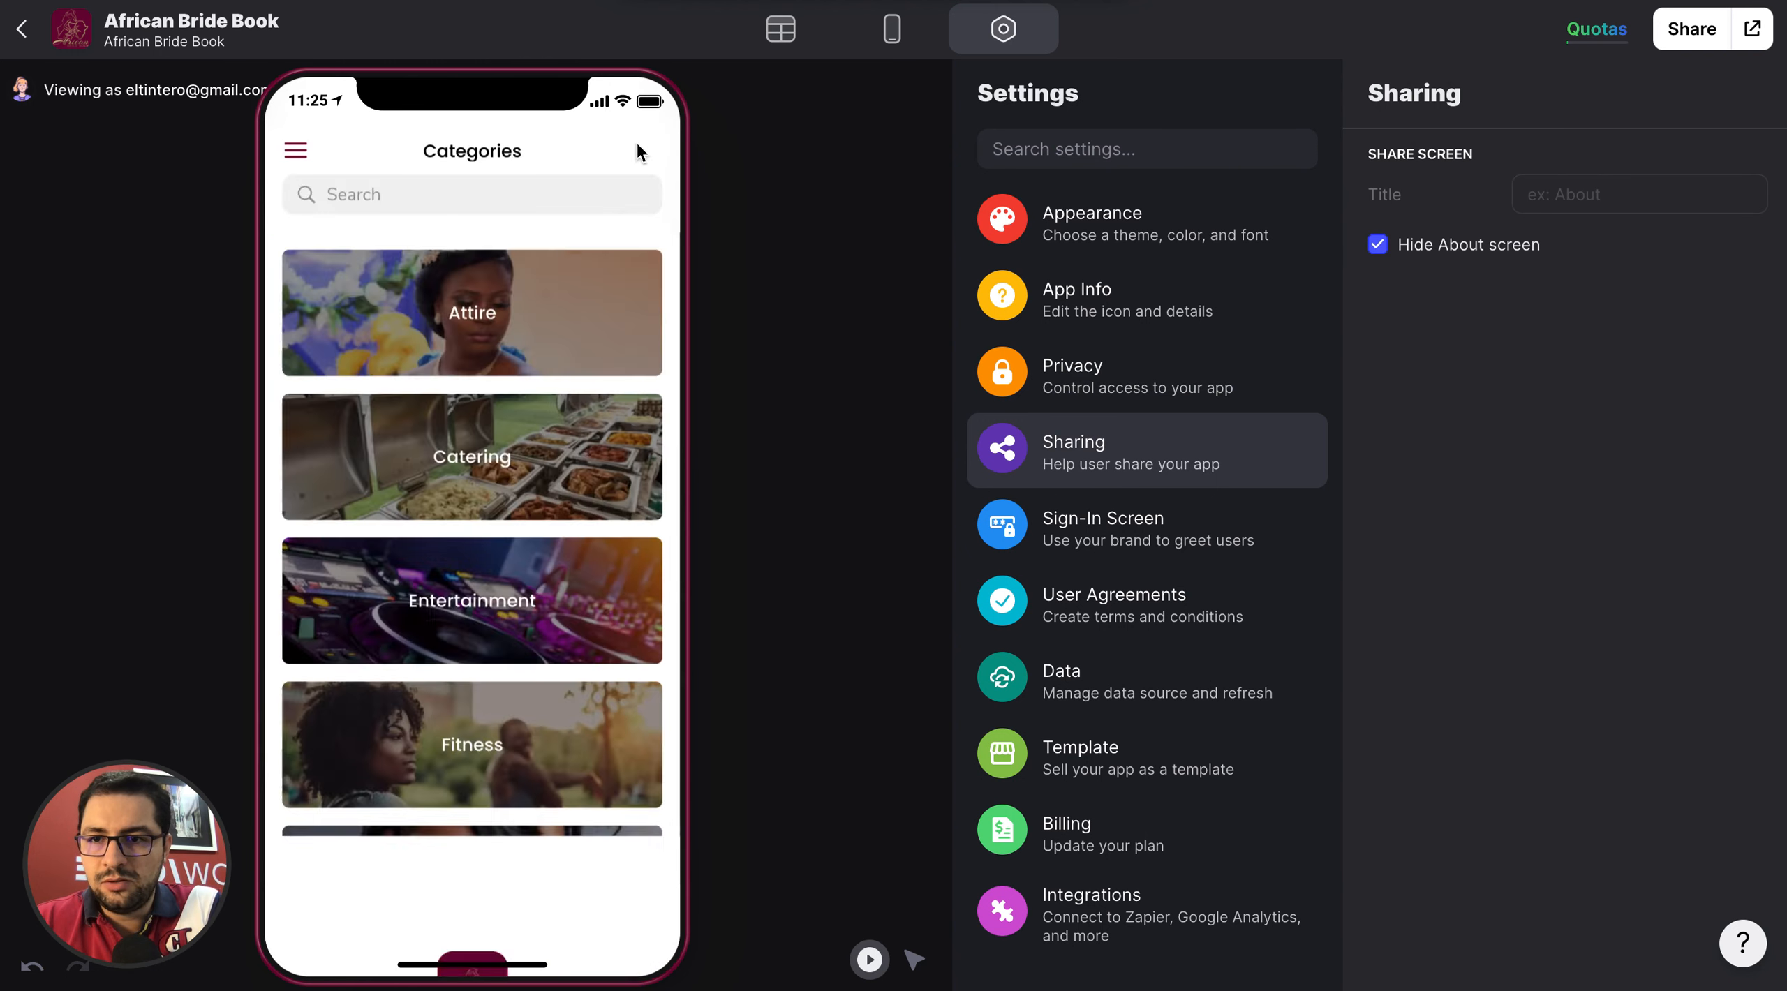
{"action": "left_click", "coordinate": [296, 150]}
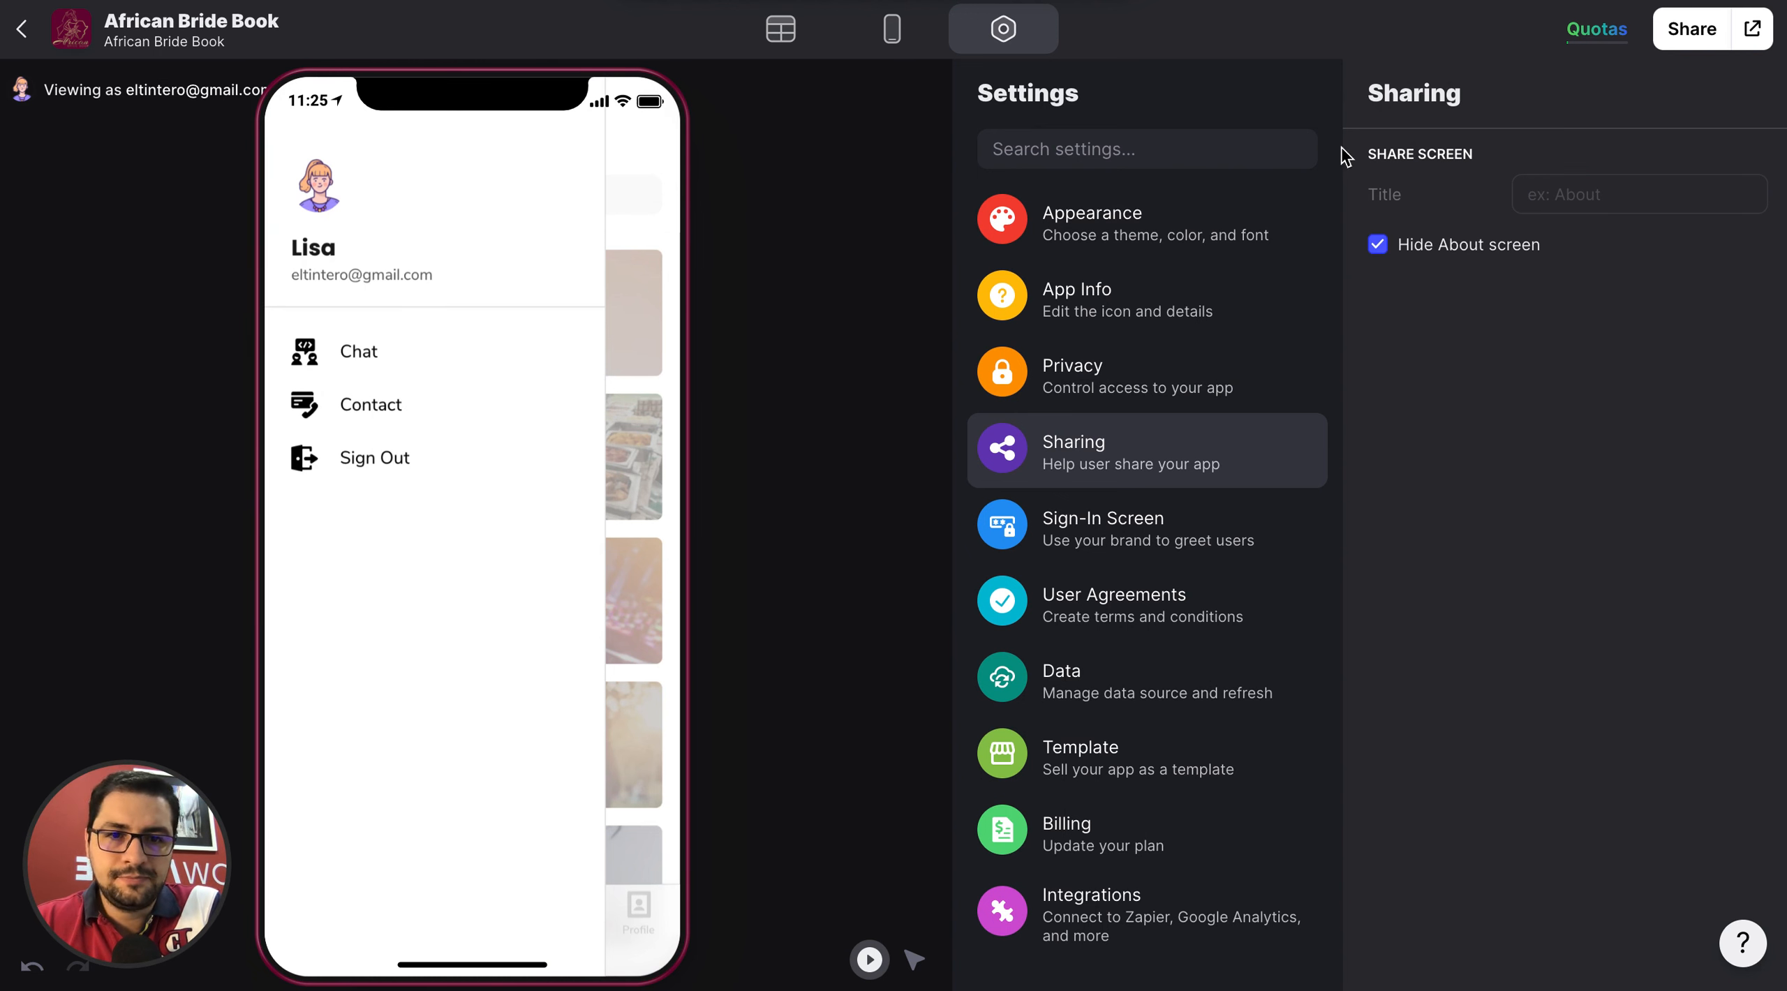
Replace the sign-in screen's logo with the image Untitled design (10).png from Downloads.
{"action": "left_click", "coordinate": [1142, 534]}
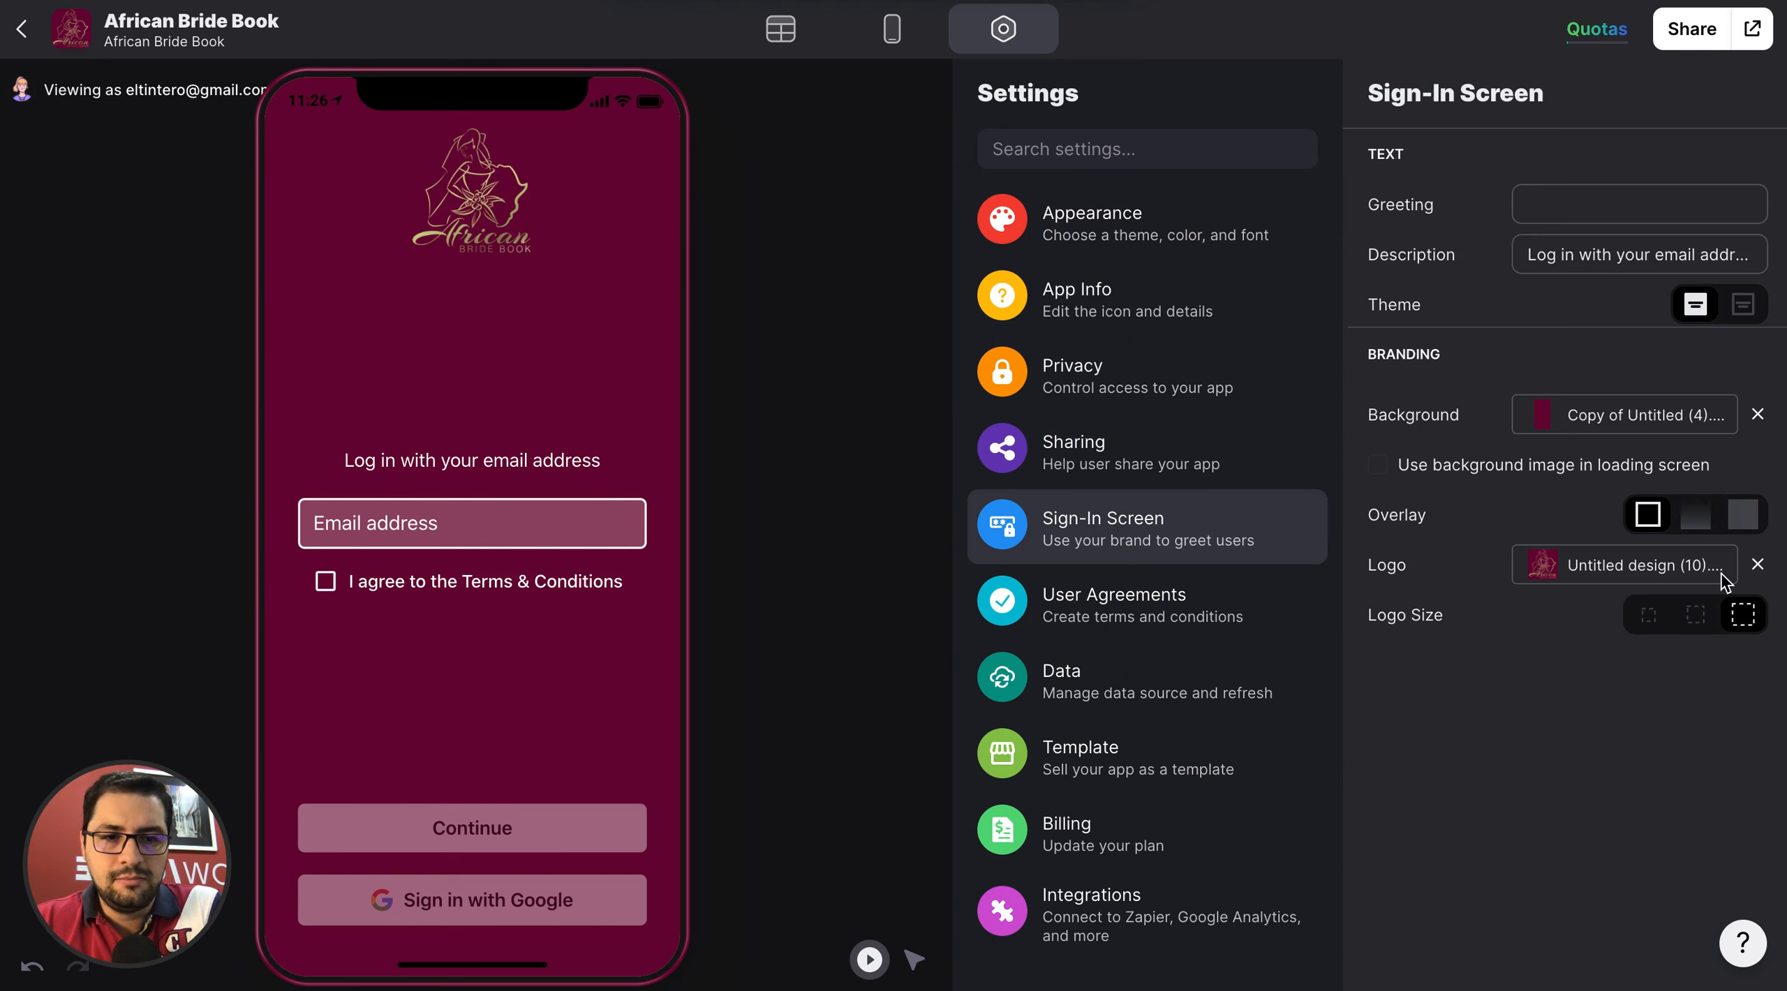
{"action": "left_click", "coordinate": [1757, 565]}
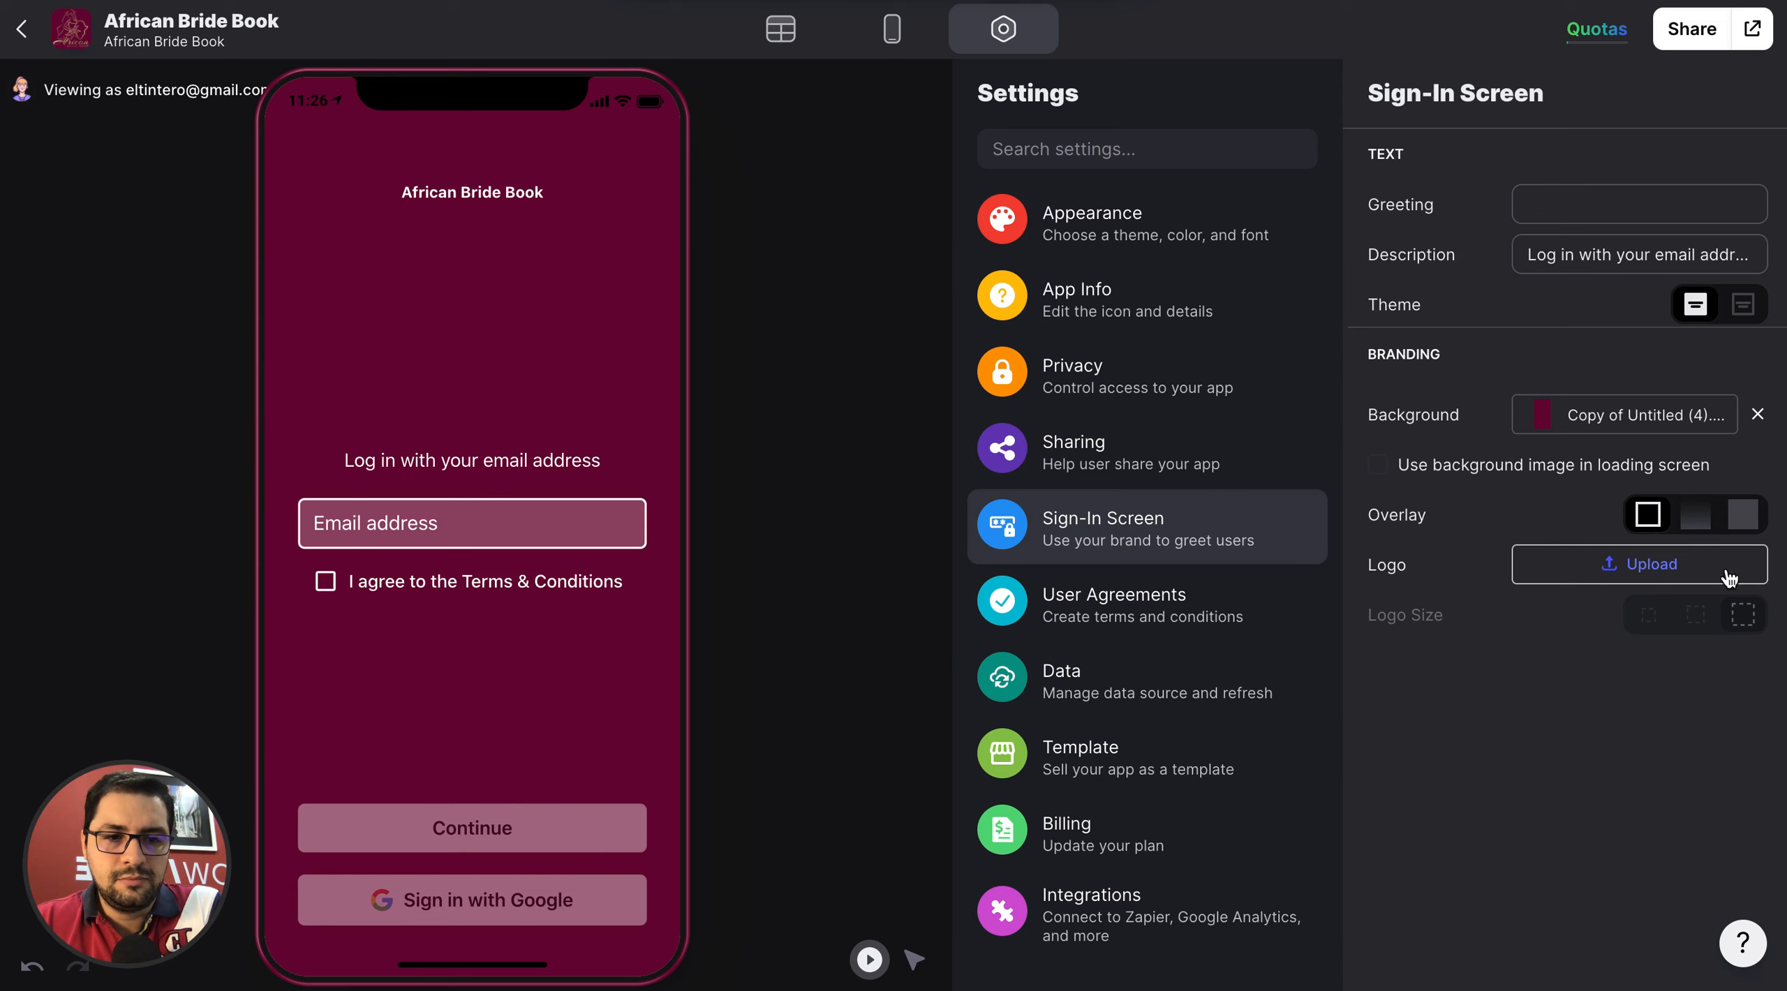
{"action": "left_click", "coordinate": [1663, 567]}
{"action": "left_click", "coordinate": [600, 157]}
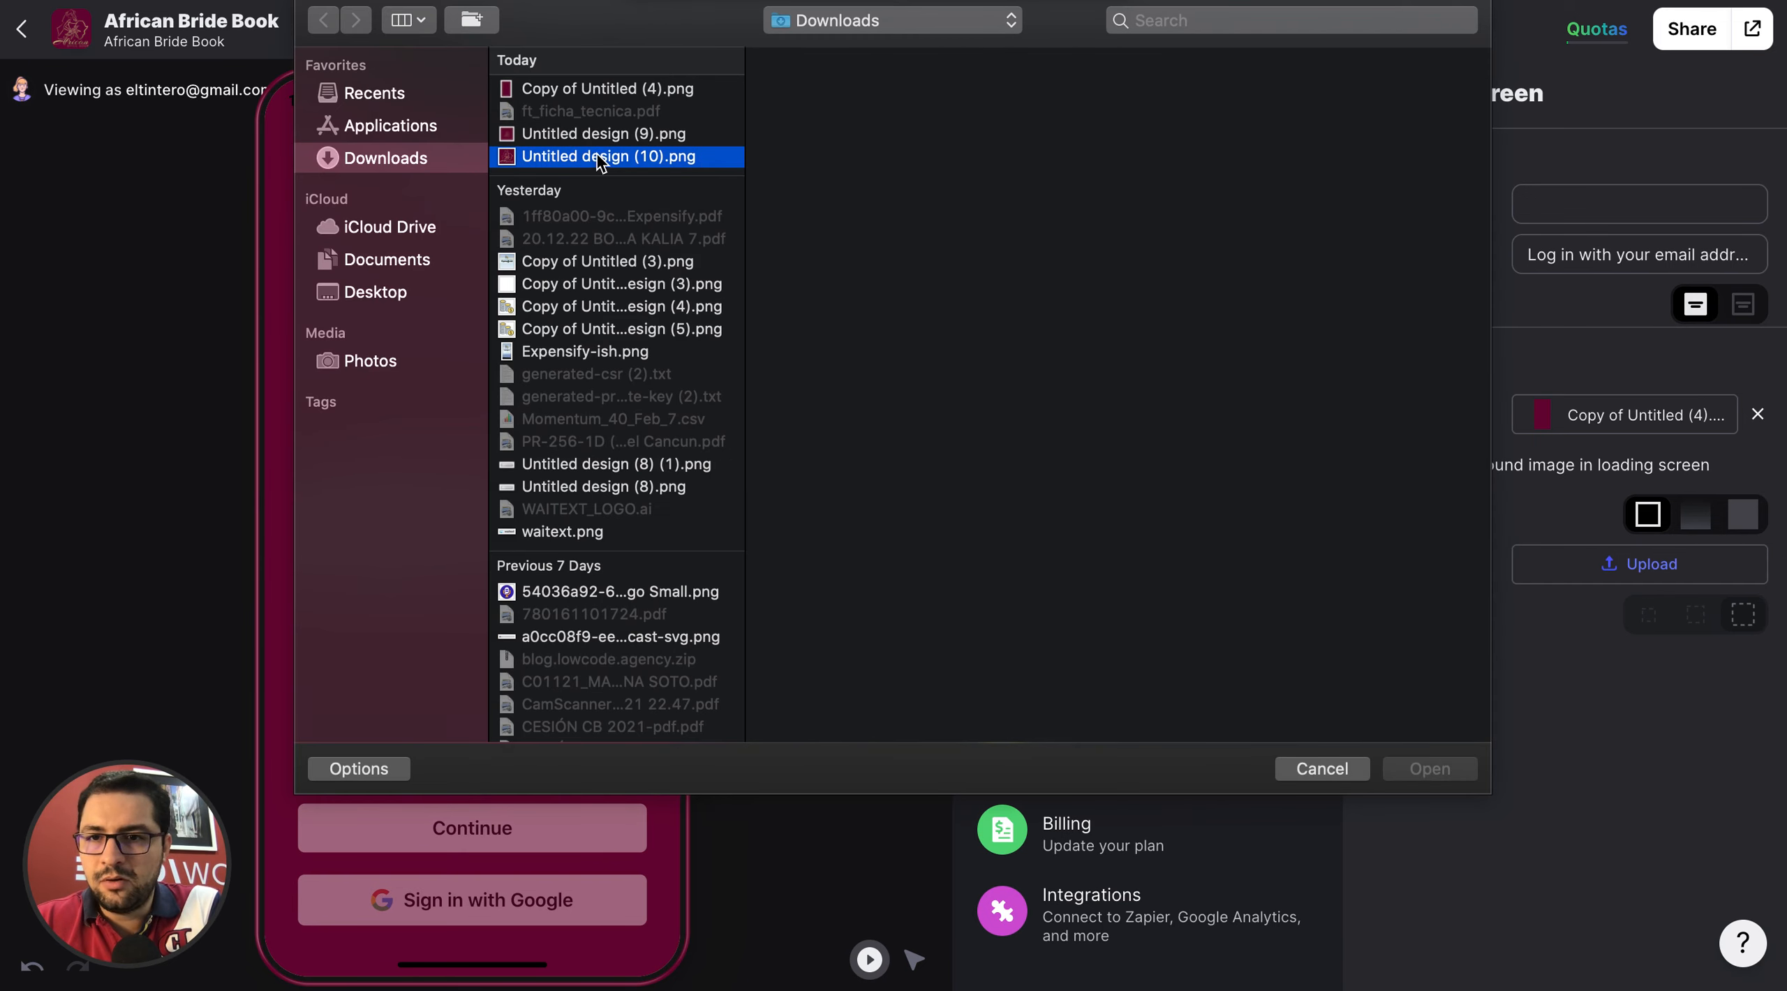
{"action": "left_click", "coordinate": [1429, 769]}
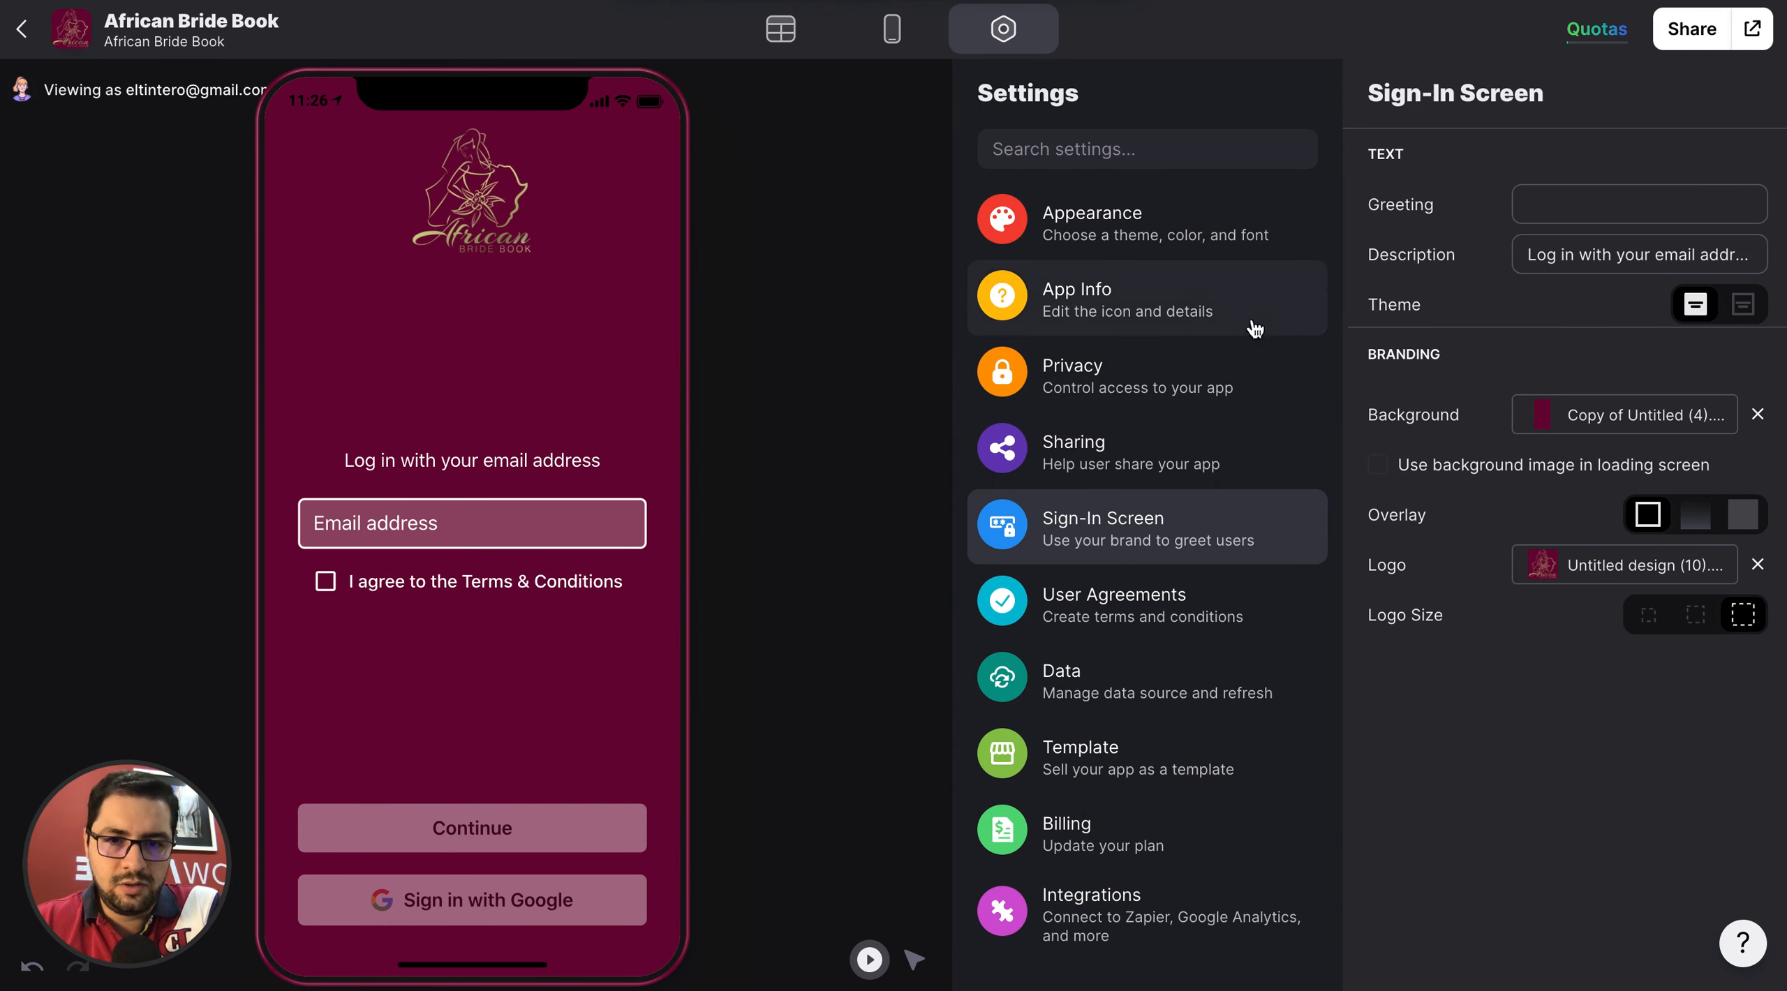
Set the user agreement text to "Terms and Conditions" and add a link titled T&C with the URL terms.com/sdvb.
{"action": "left_click", "coordinate": [1172, 636]}
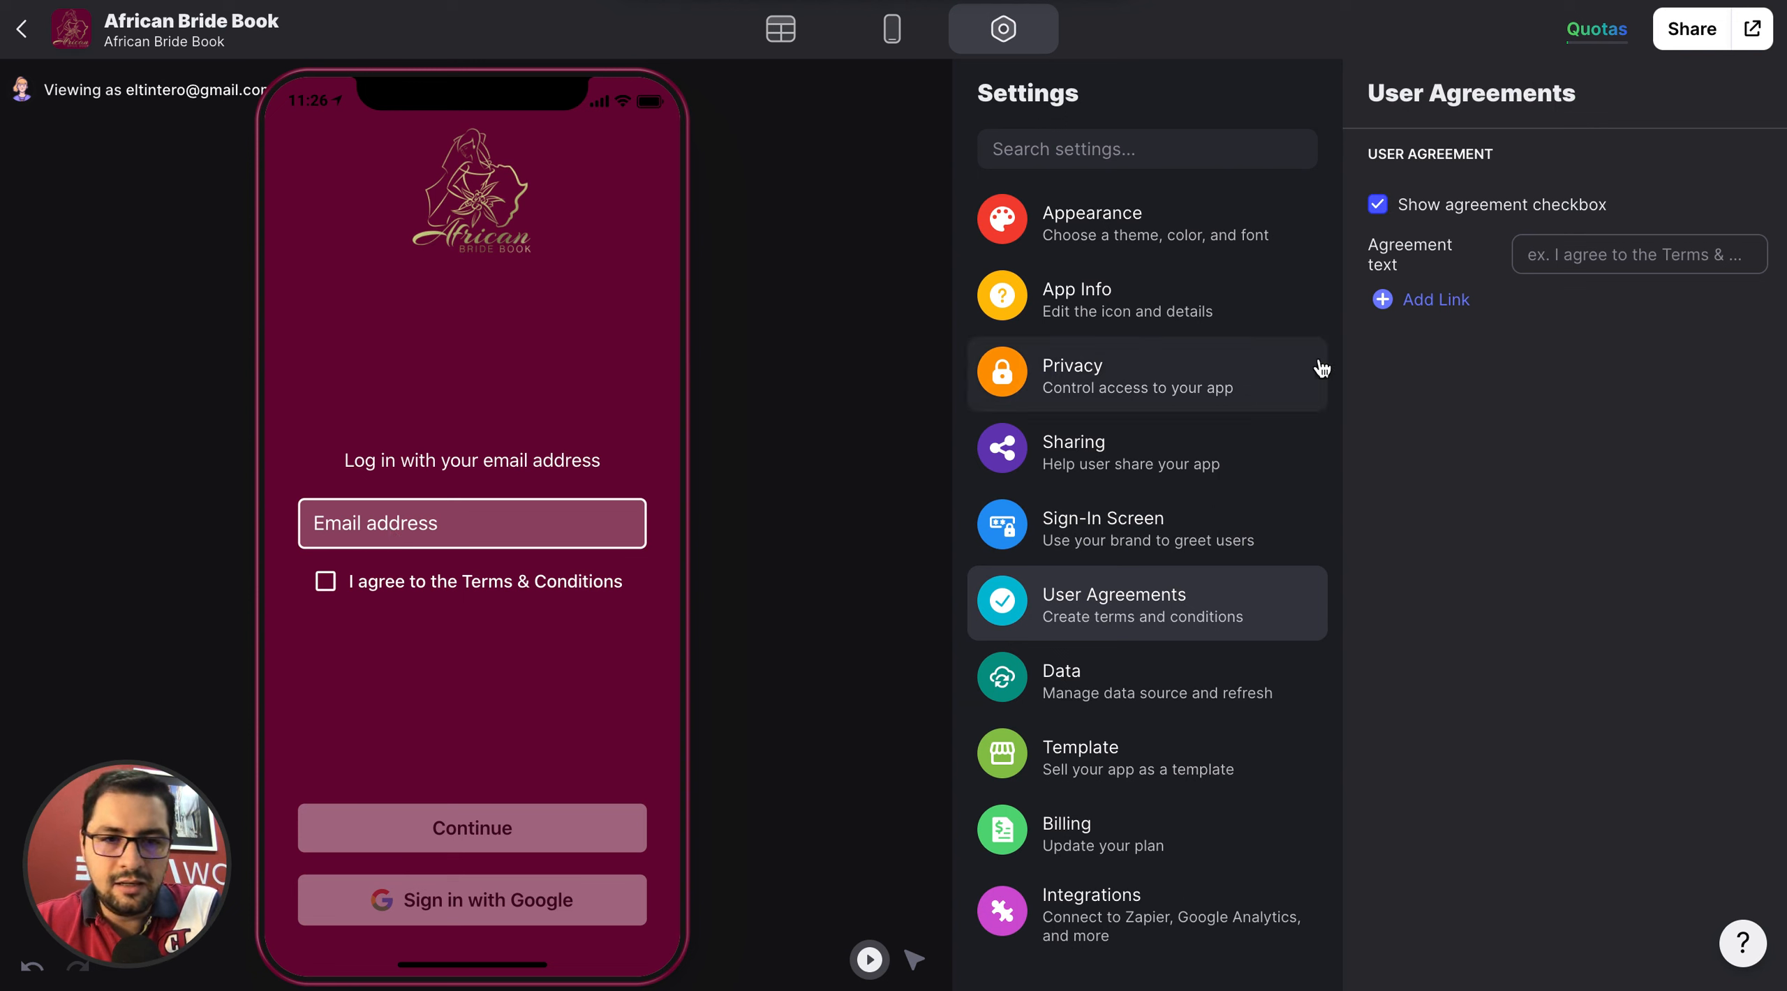
{"action": "type", "text": "Terms and Conditions"}
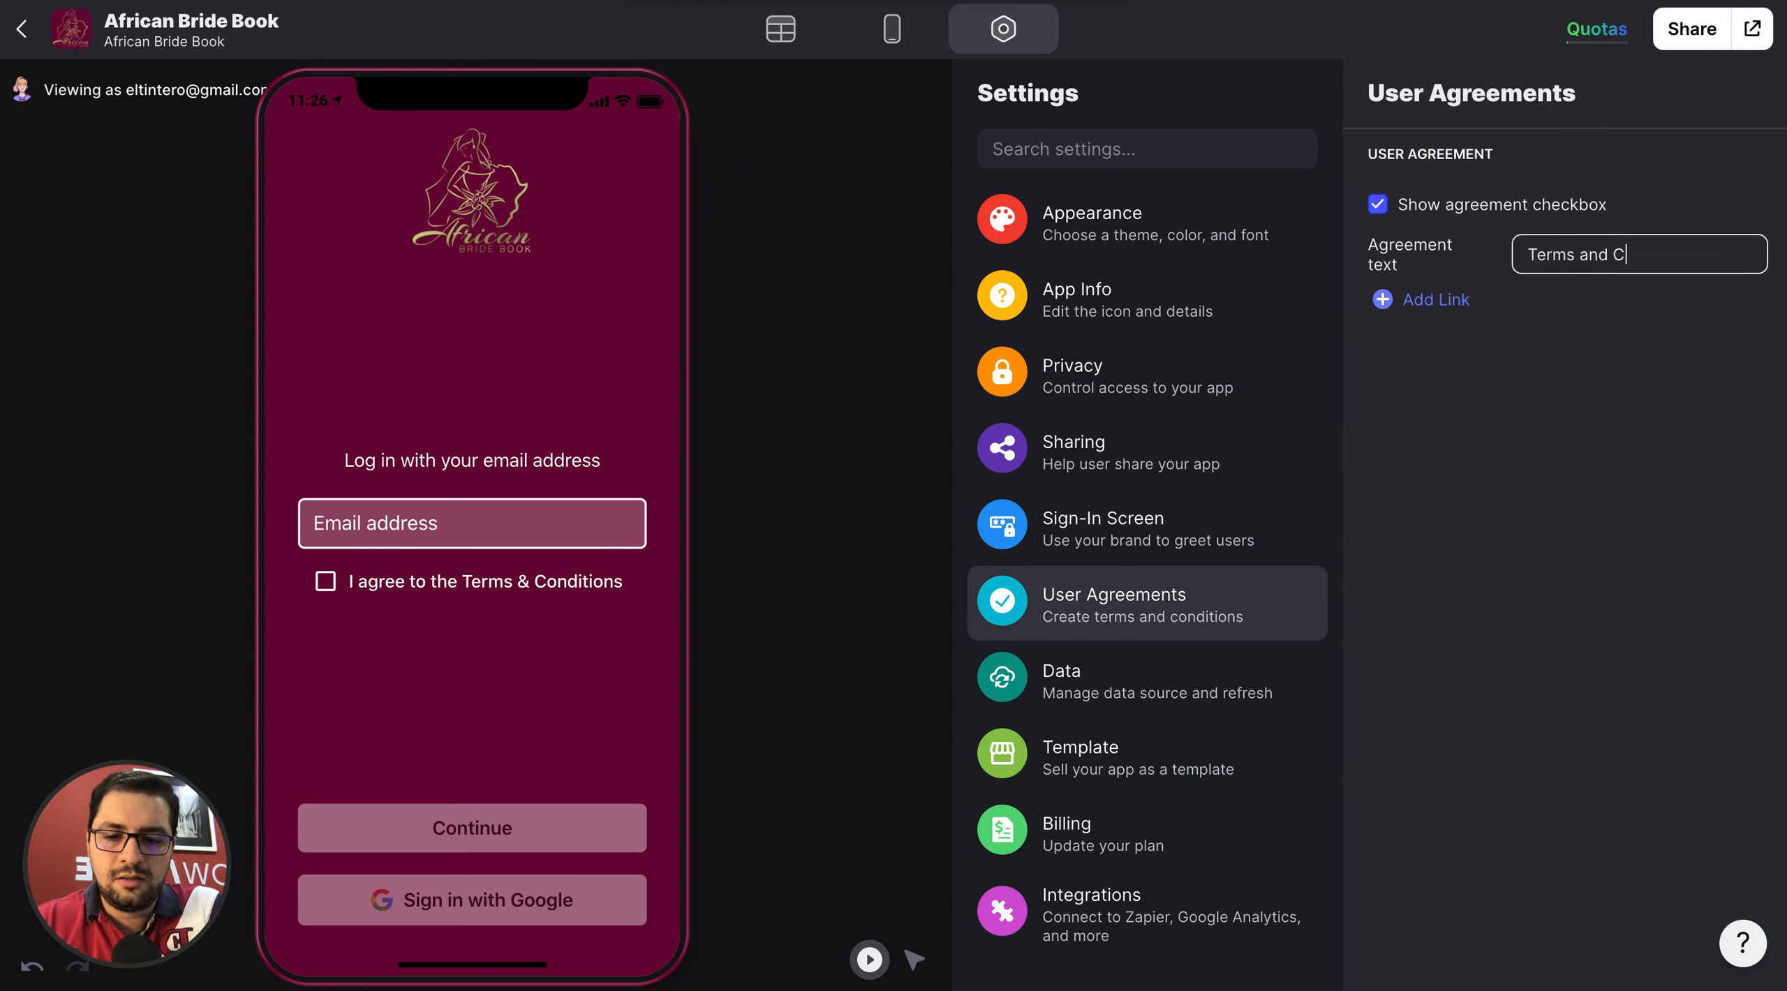
{"action": "left_click", "coordinate": [1427, 307]}
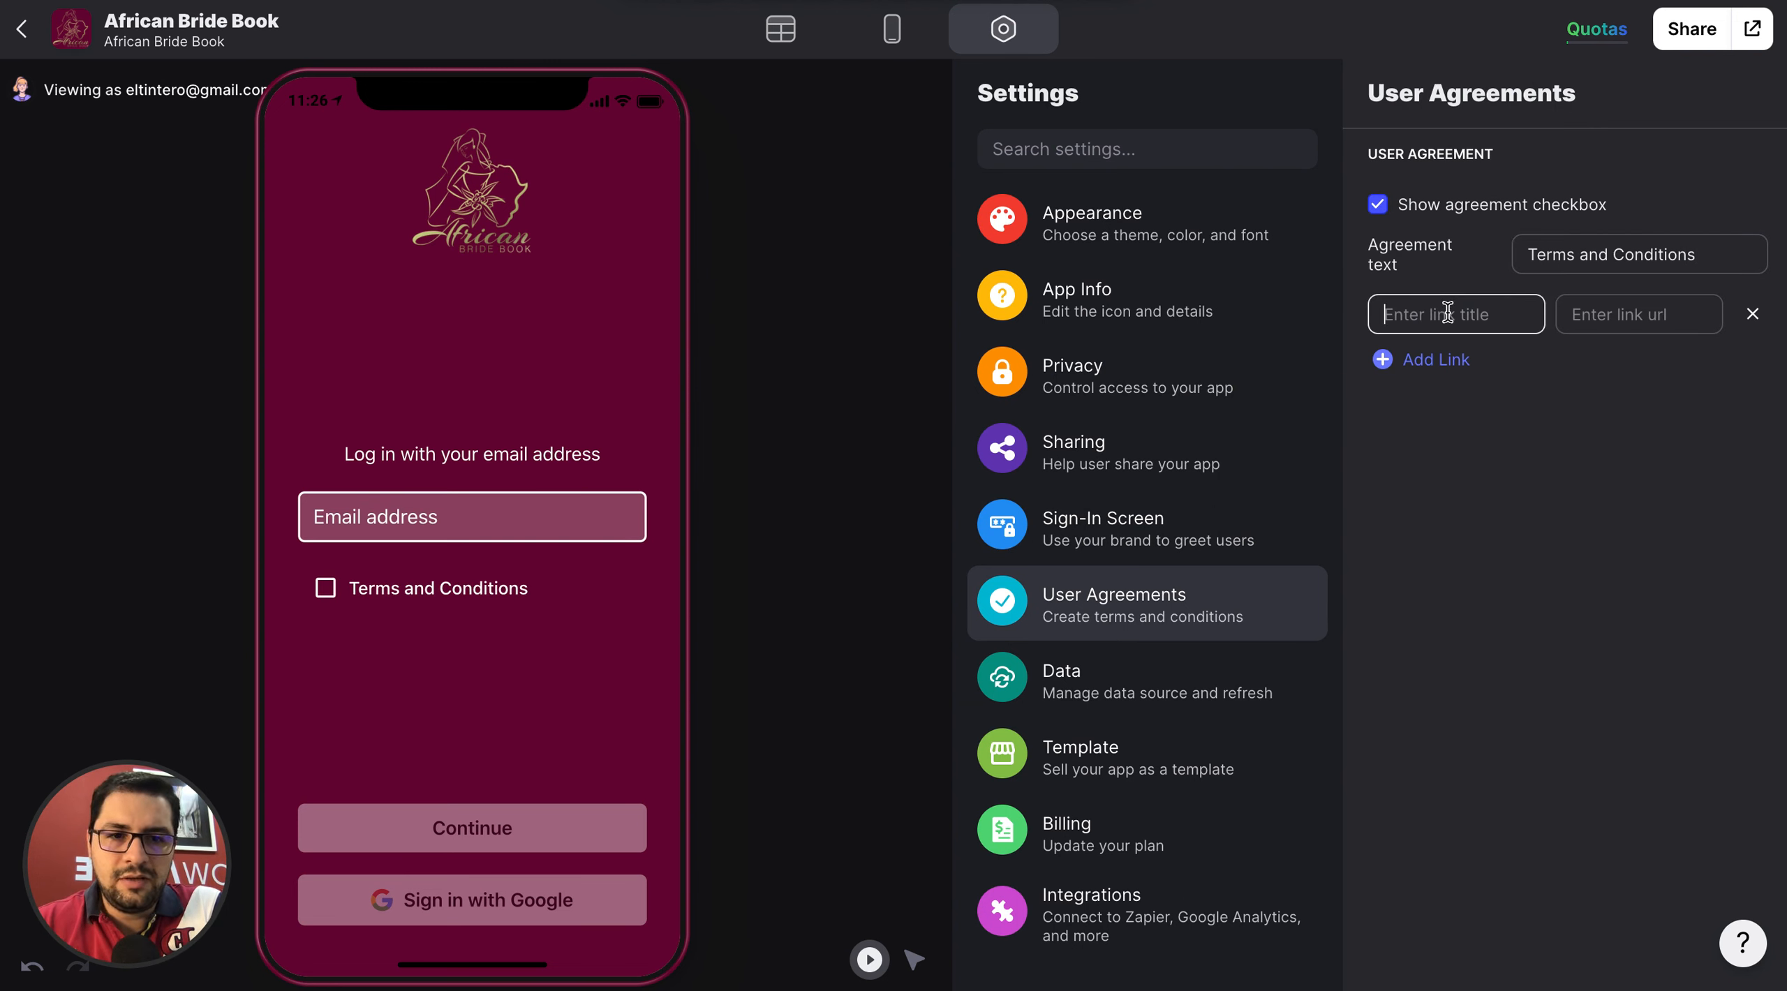
{"action": "type", "text": "To"}
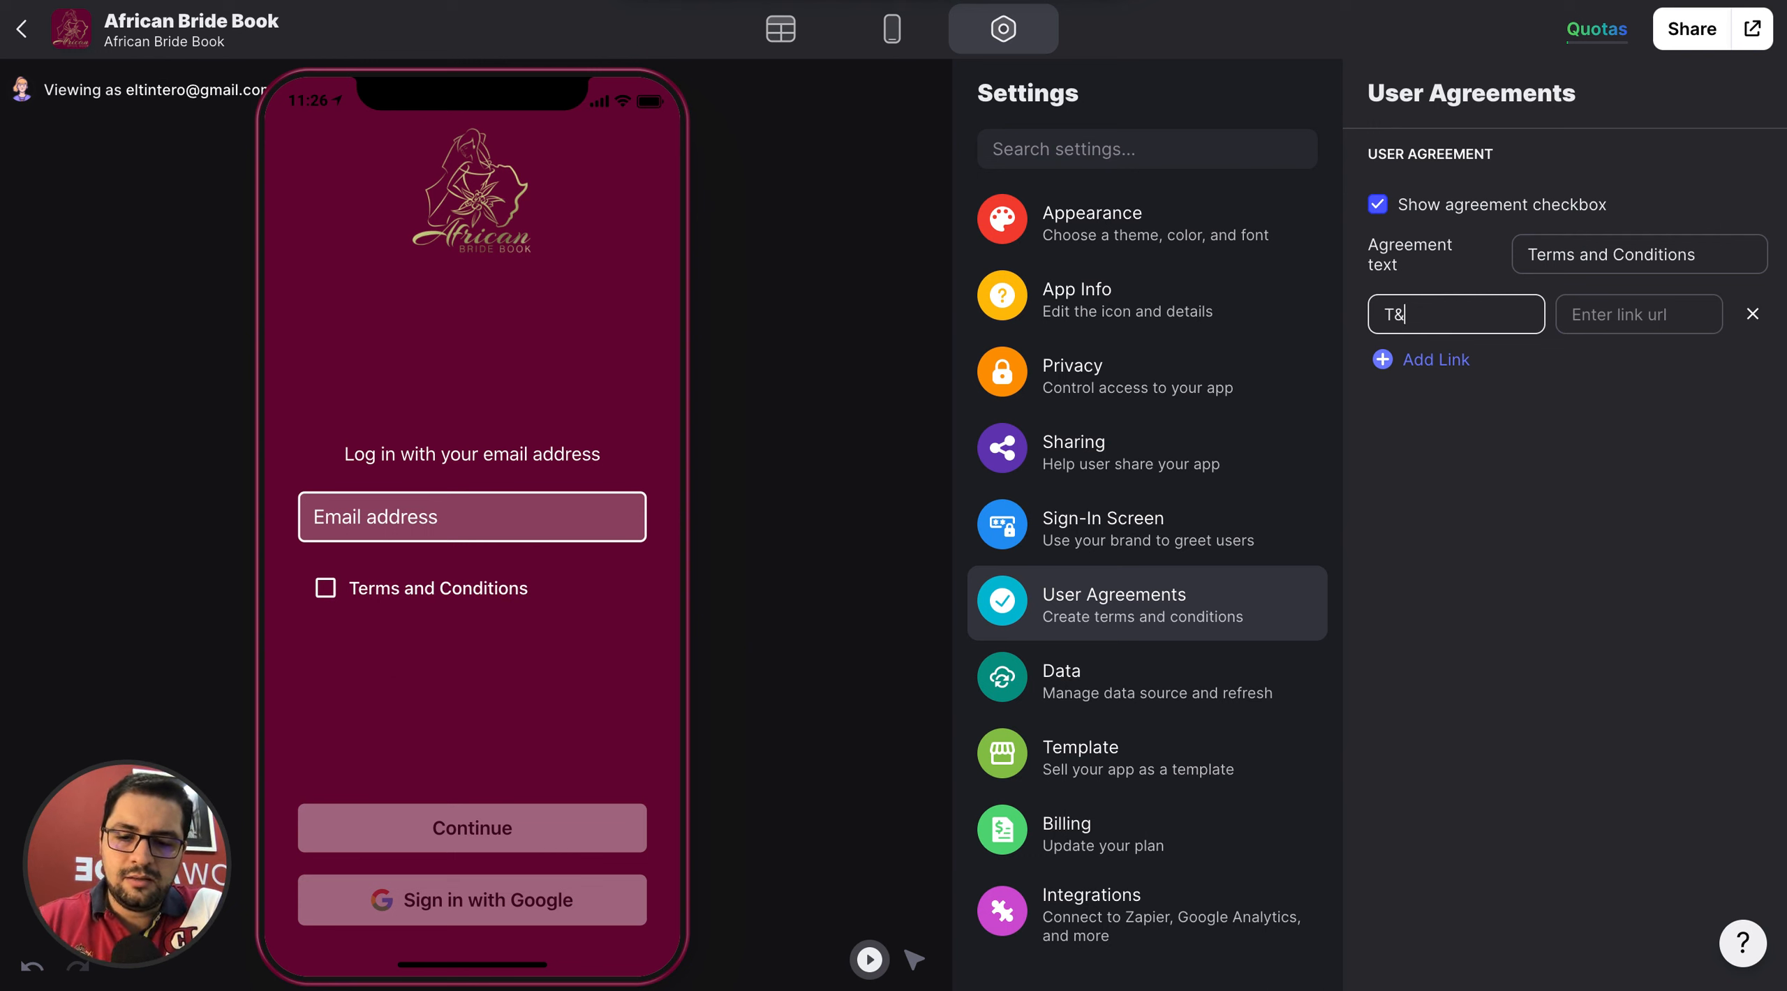
{"action": "left_click", "coordinate": [1637, 314]}
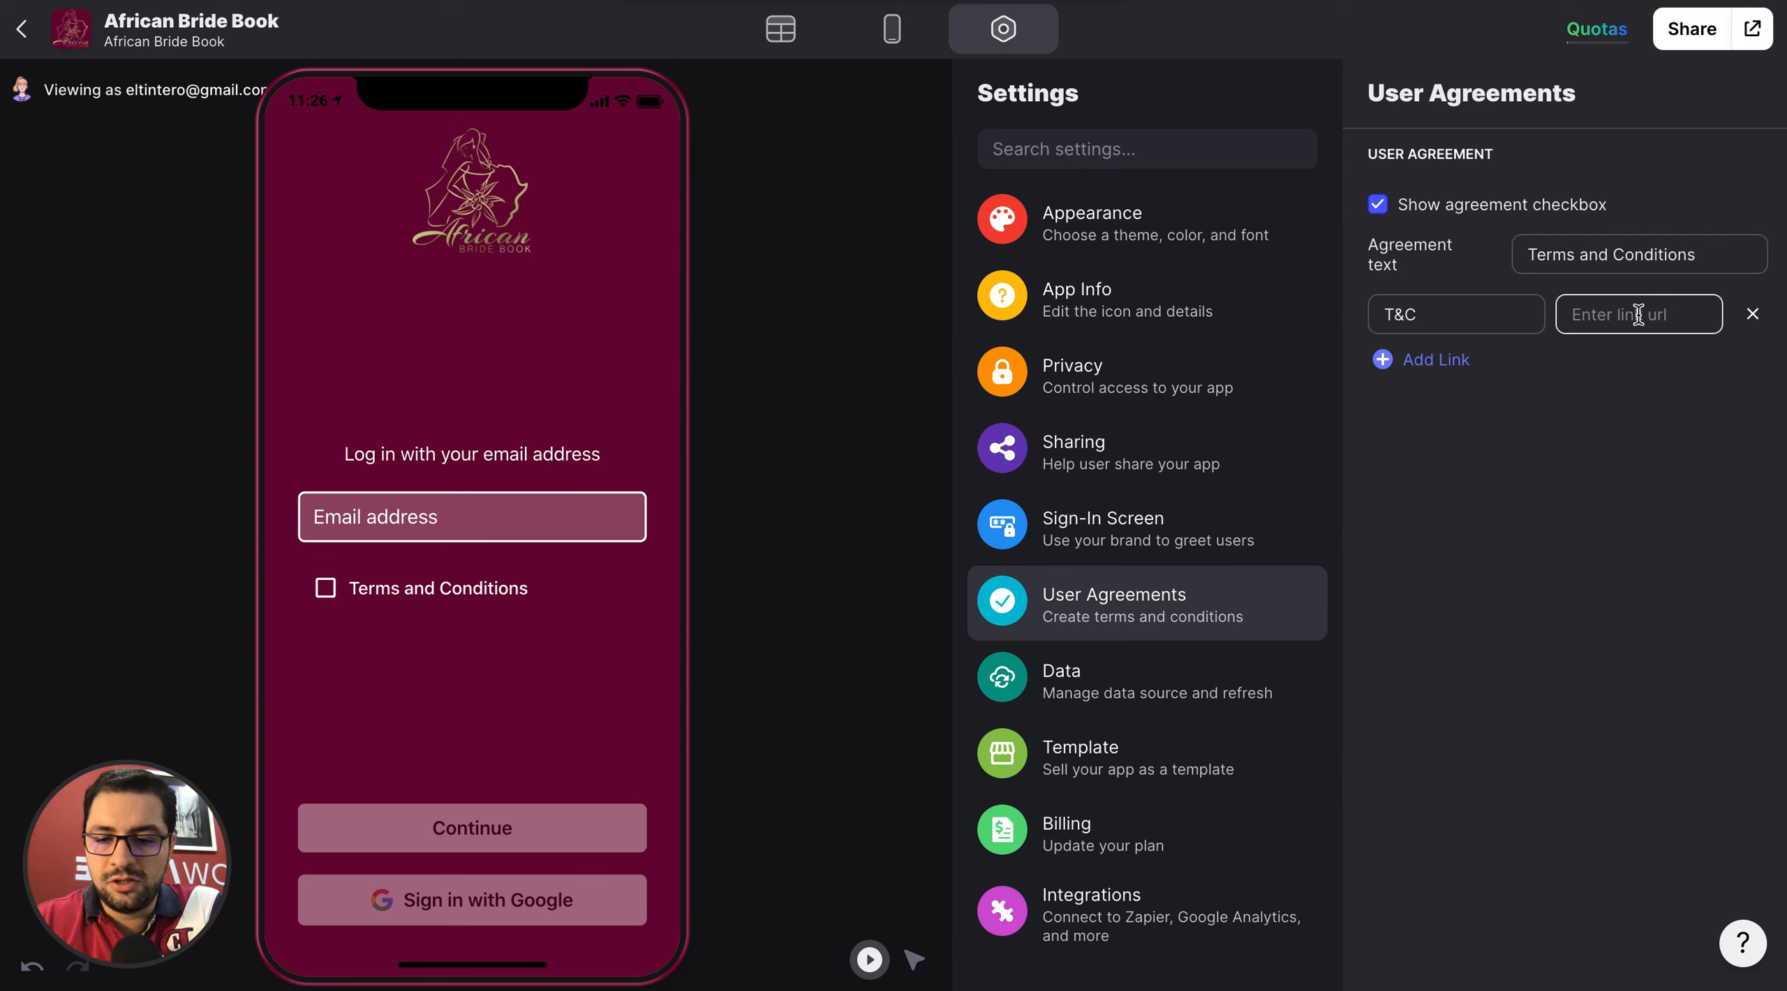
{"action": "type", "text": "terms.com/sdvb"}
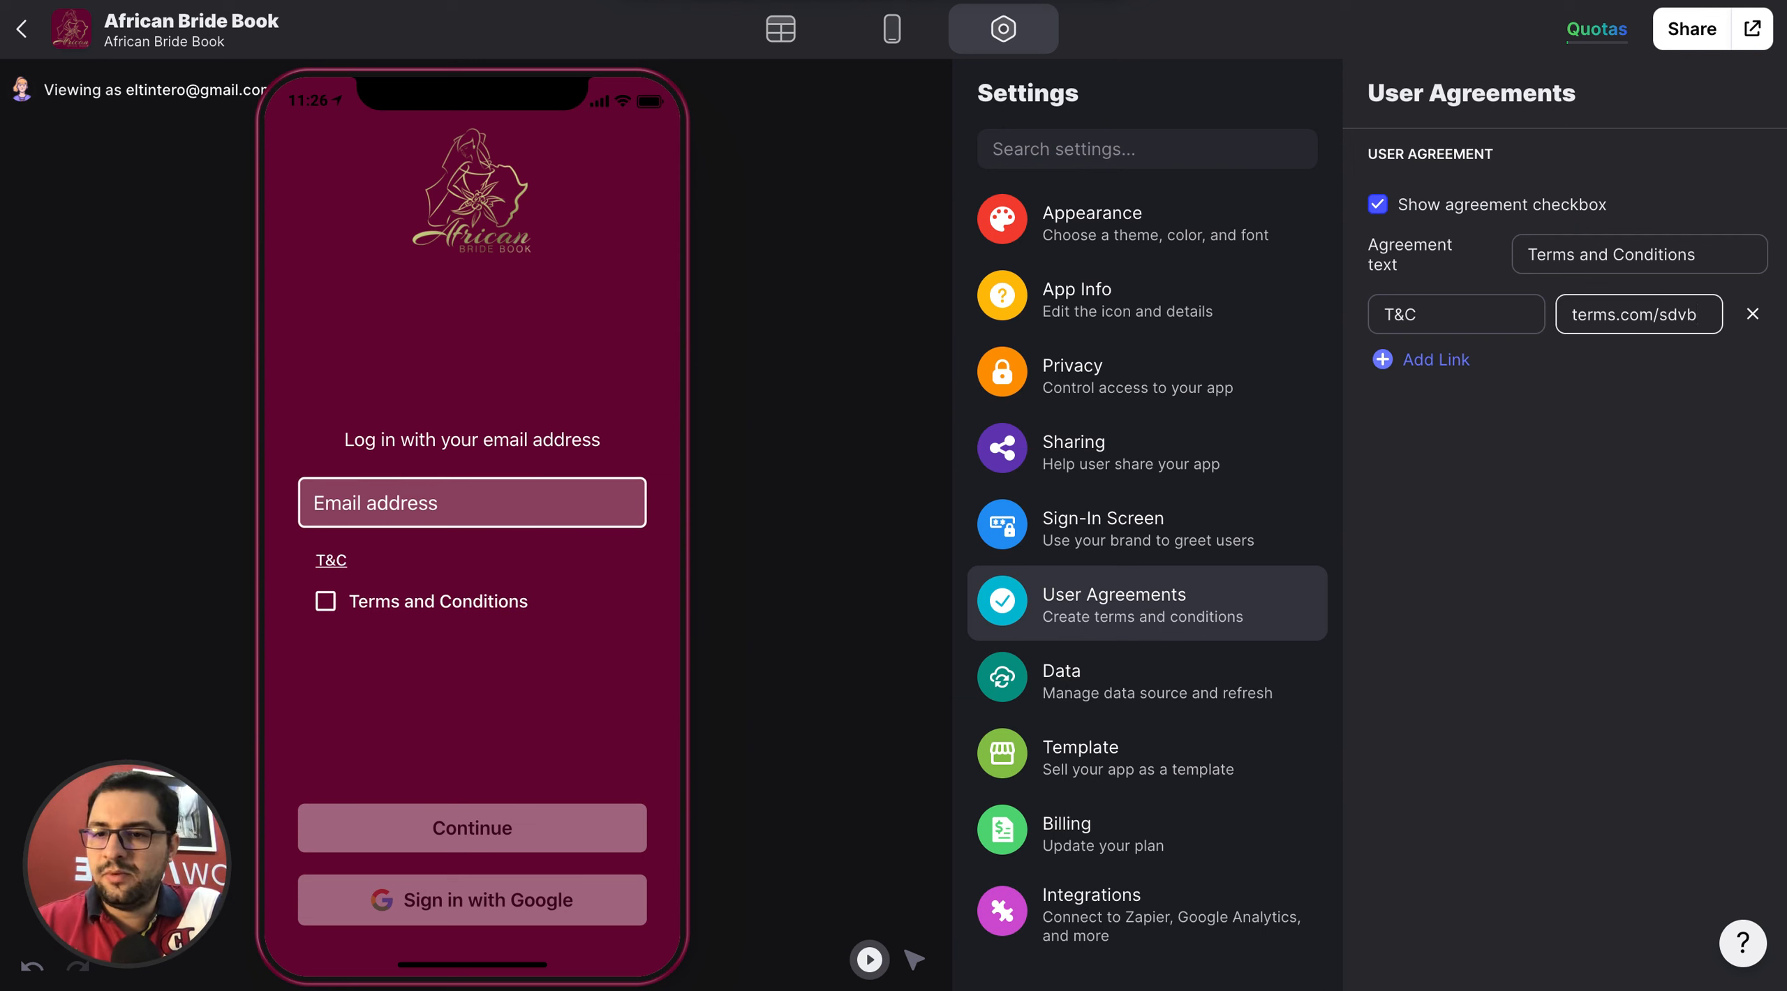
{"action": "left_click", "coordinate": [485, 602]}
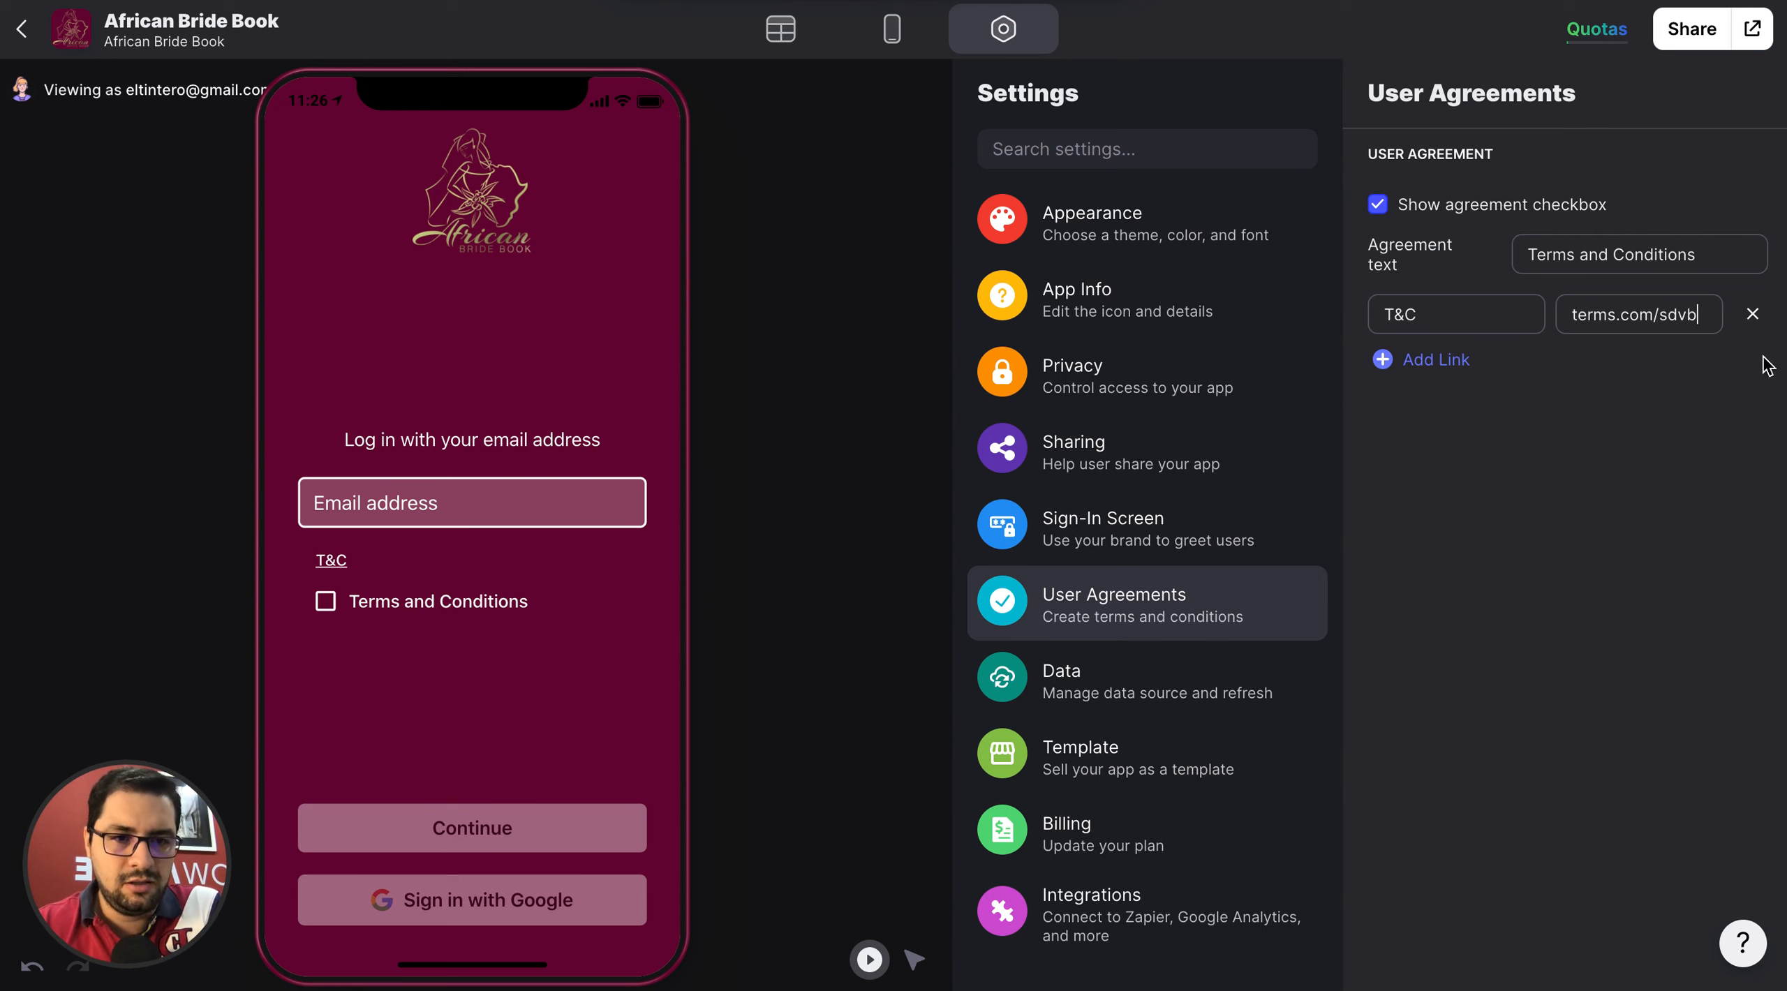
Remove the T&C link and clear the custom agreement text from the user agreements.
{"action": "left_click", "coordinate": [1752, 314]}
{"action": "triple_click", "coordinate": [1585, 255]}
{"action": "key", "text": "BackSpace"}
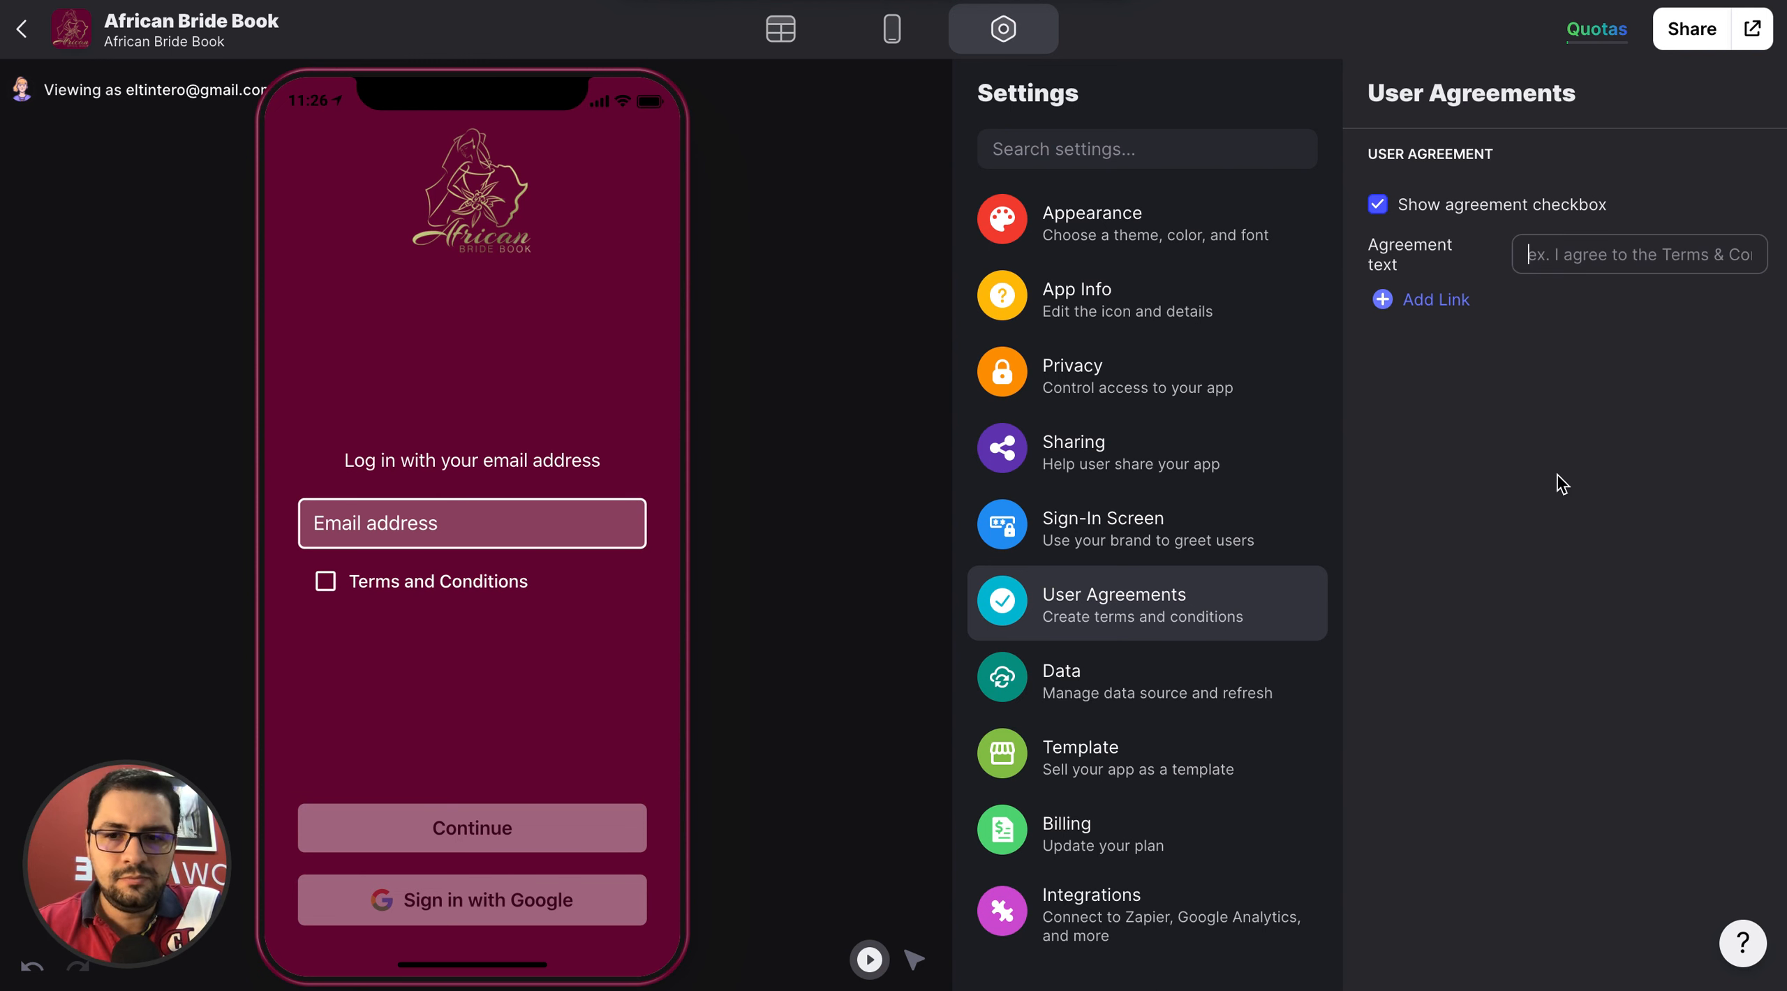
Review the Data, Template, Billing and Integrations settings, including the Google Analytics tracking ID field.
{"action": "left_click", "coordinate": [1053, 698]}
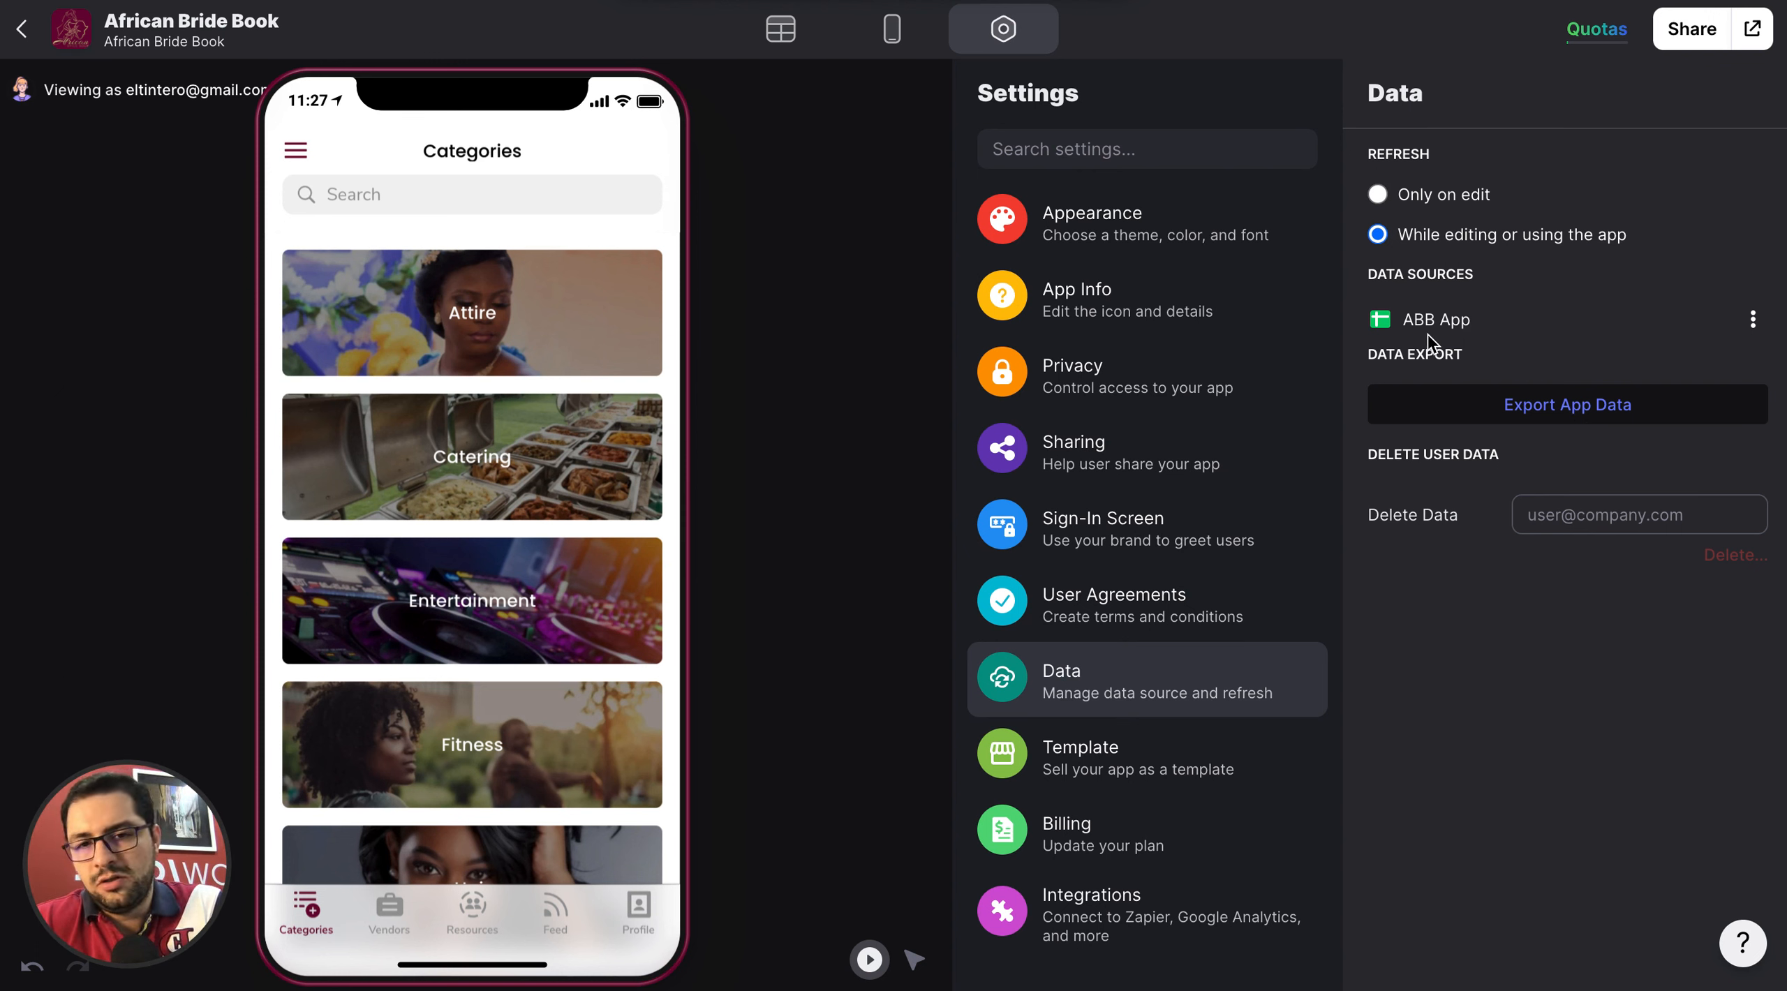
{"action": "left_click", "coordinate": [1129, 775]}
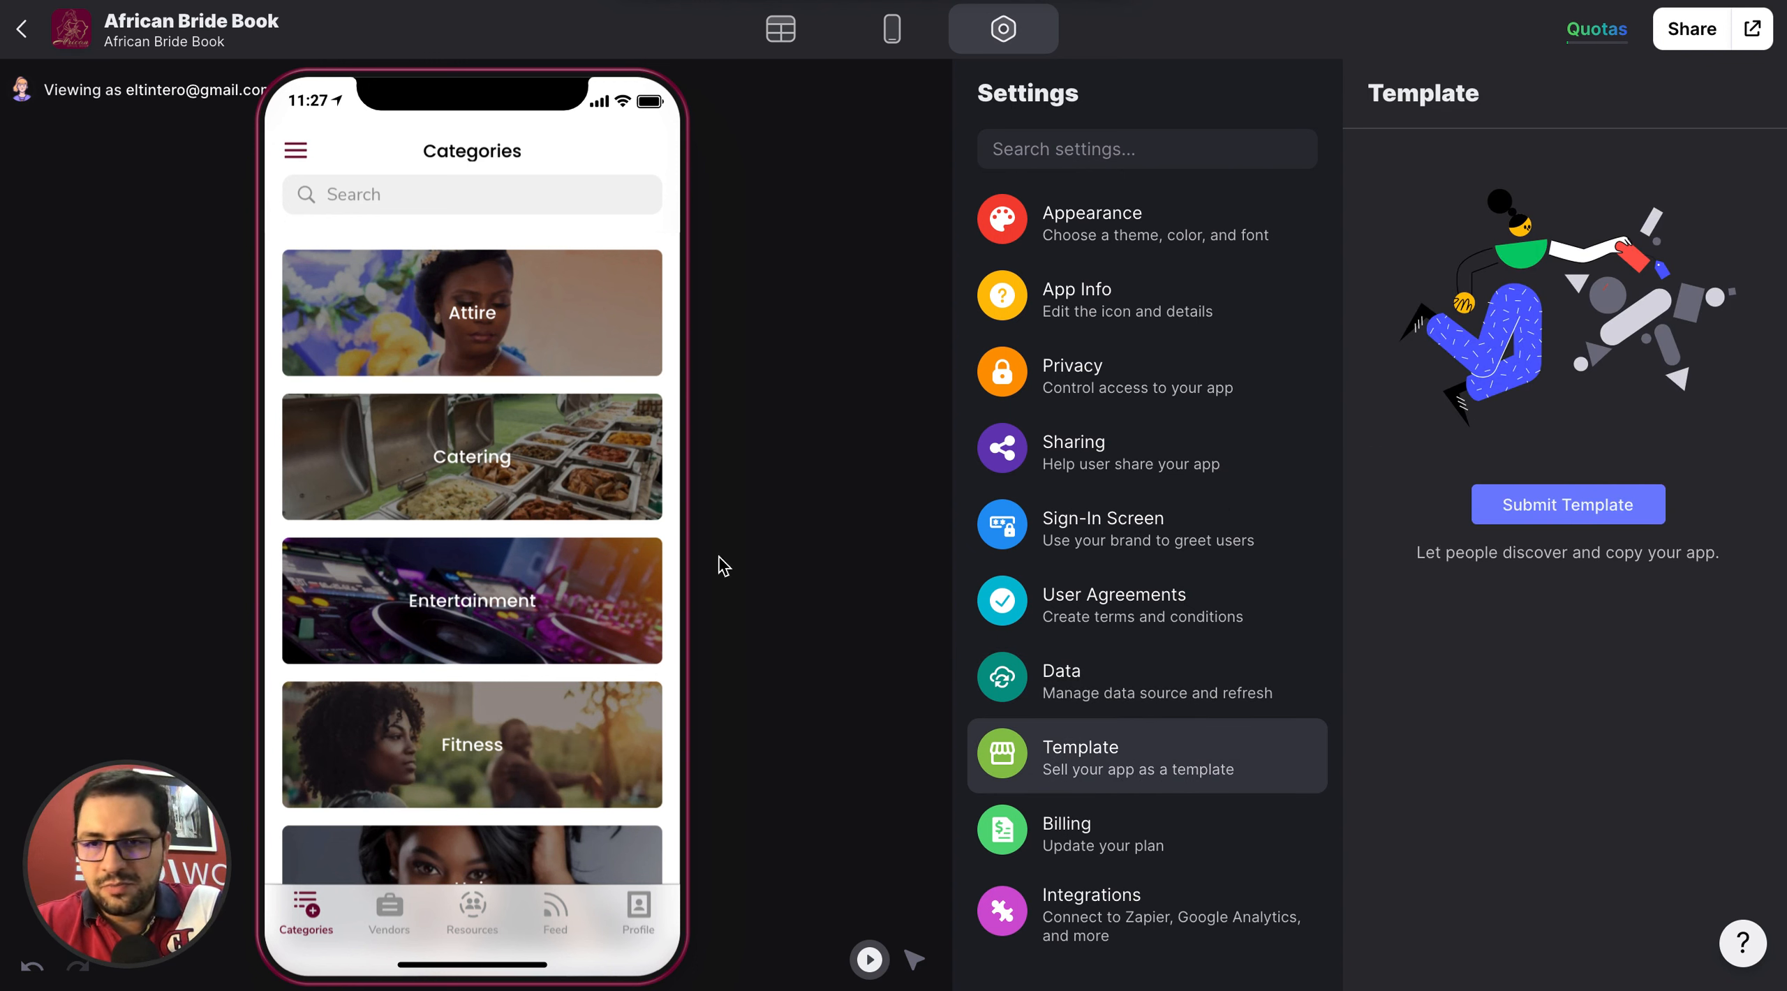
{"action": "left_click", "coordinate": [1135, 863]}
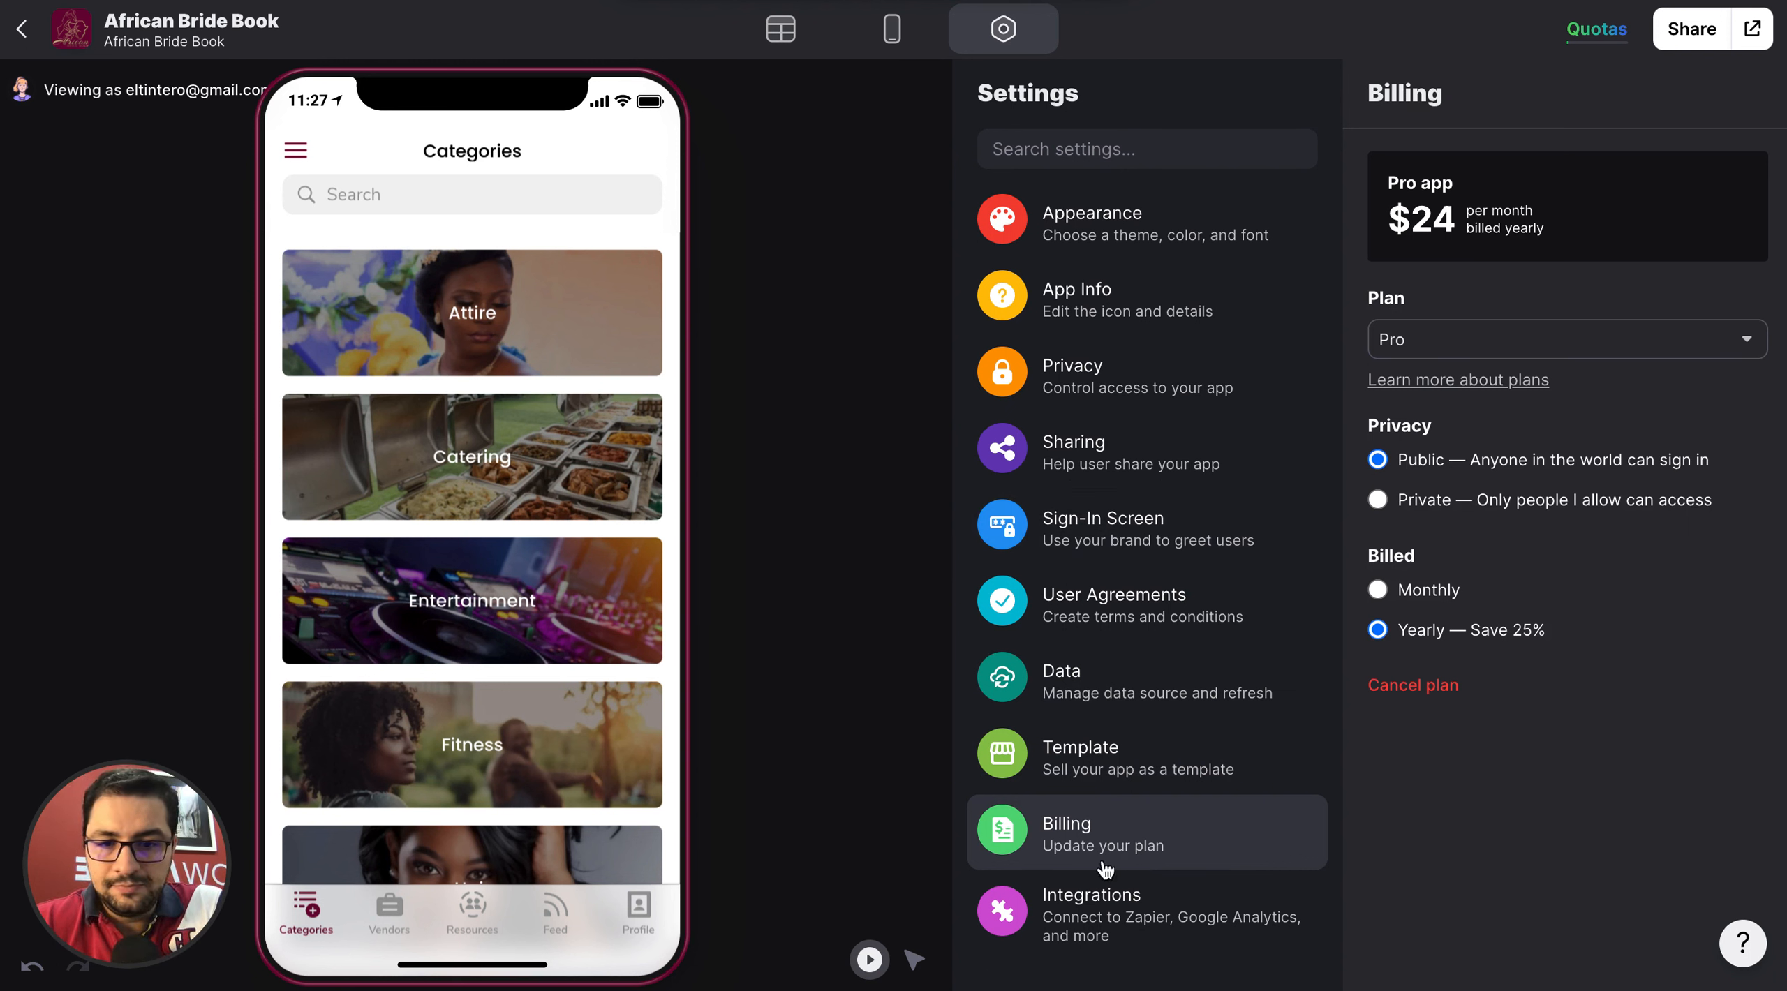
{"action": "left_click", "coordinate": [1087, 938]}
{"action": "left_click", "coordinate": [1556, 204]}
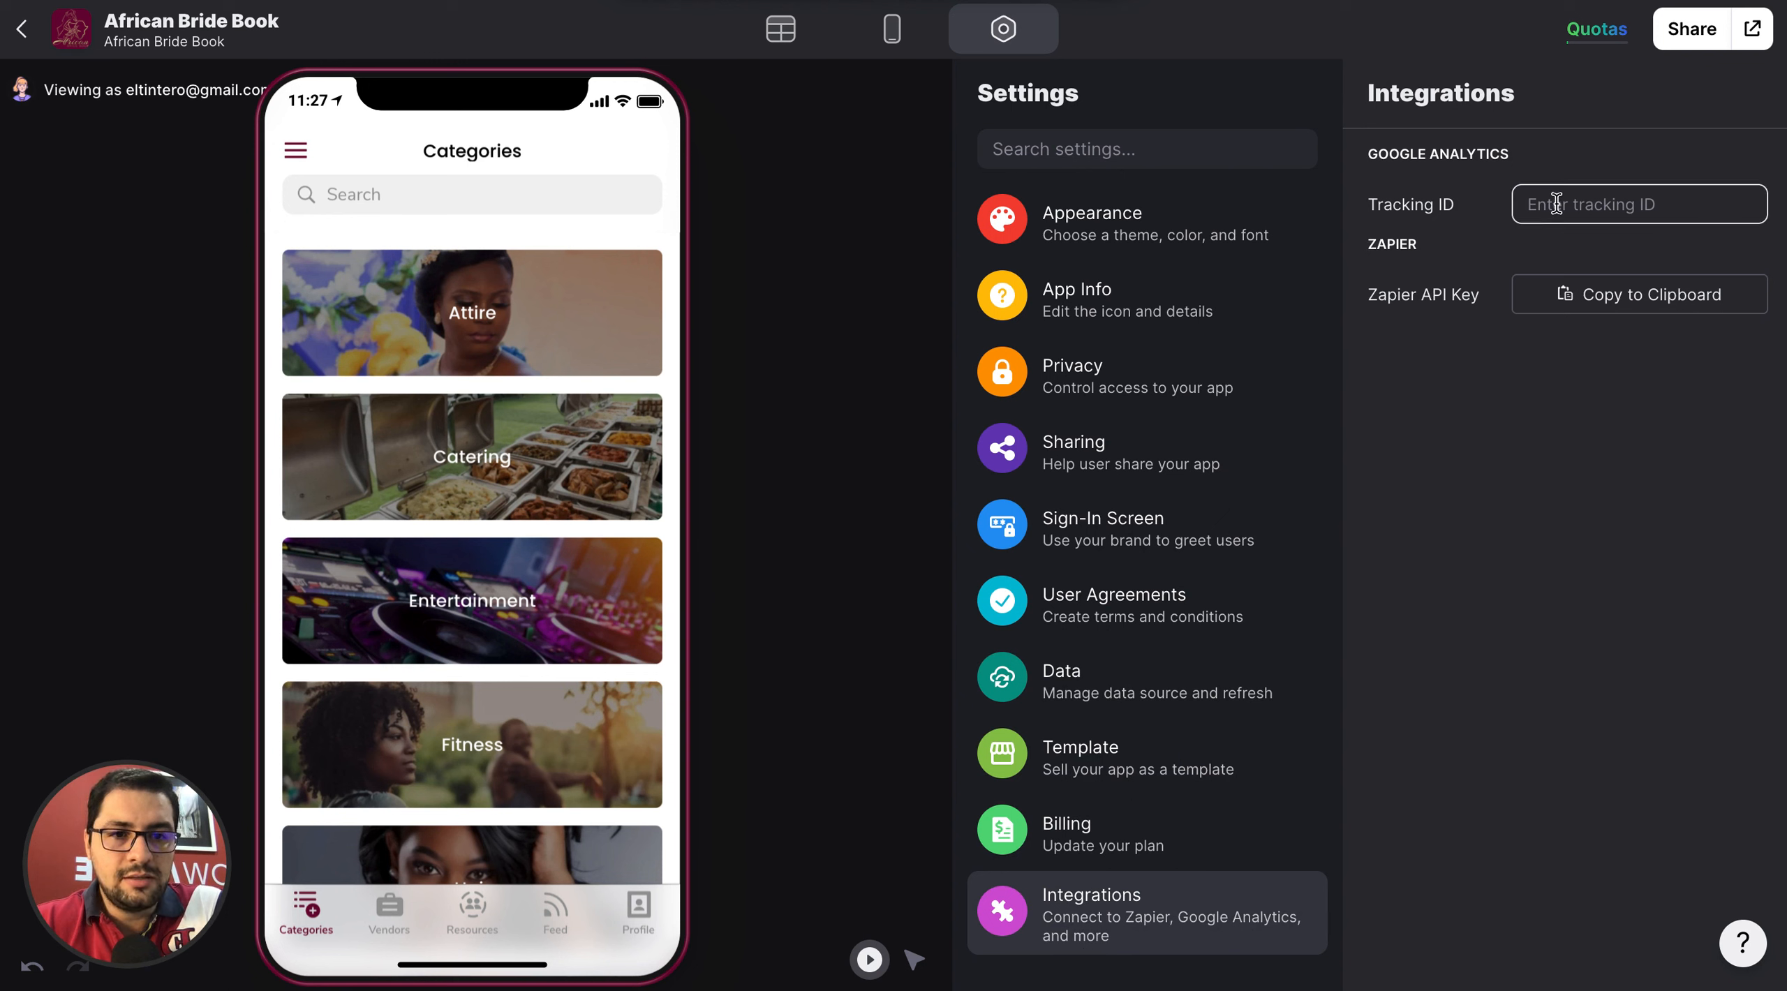
{"action": "left_click", "coordinate": [1453, 215]}
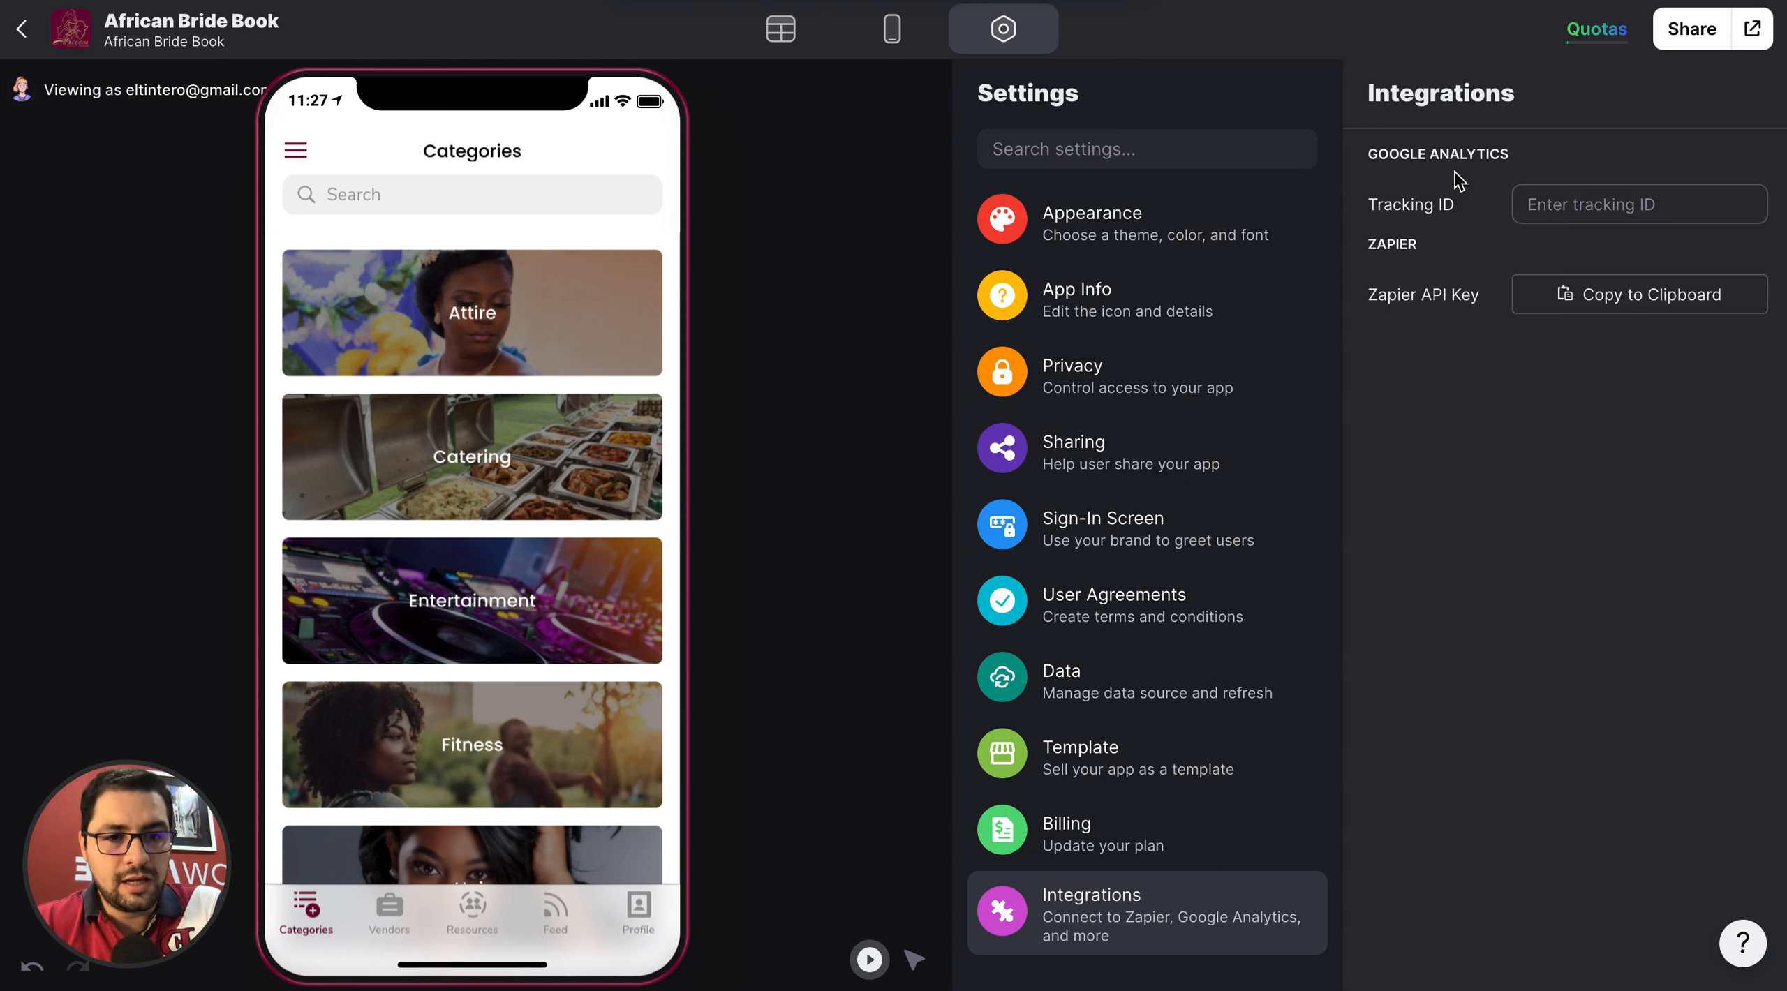
{"action": "left_click", "coordinate": [1603, 196]}
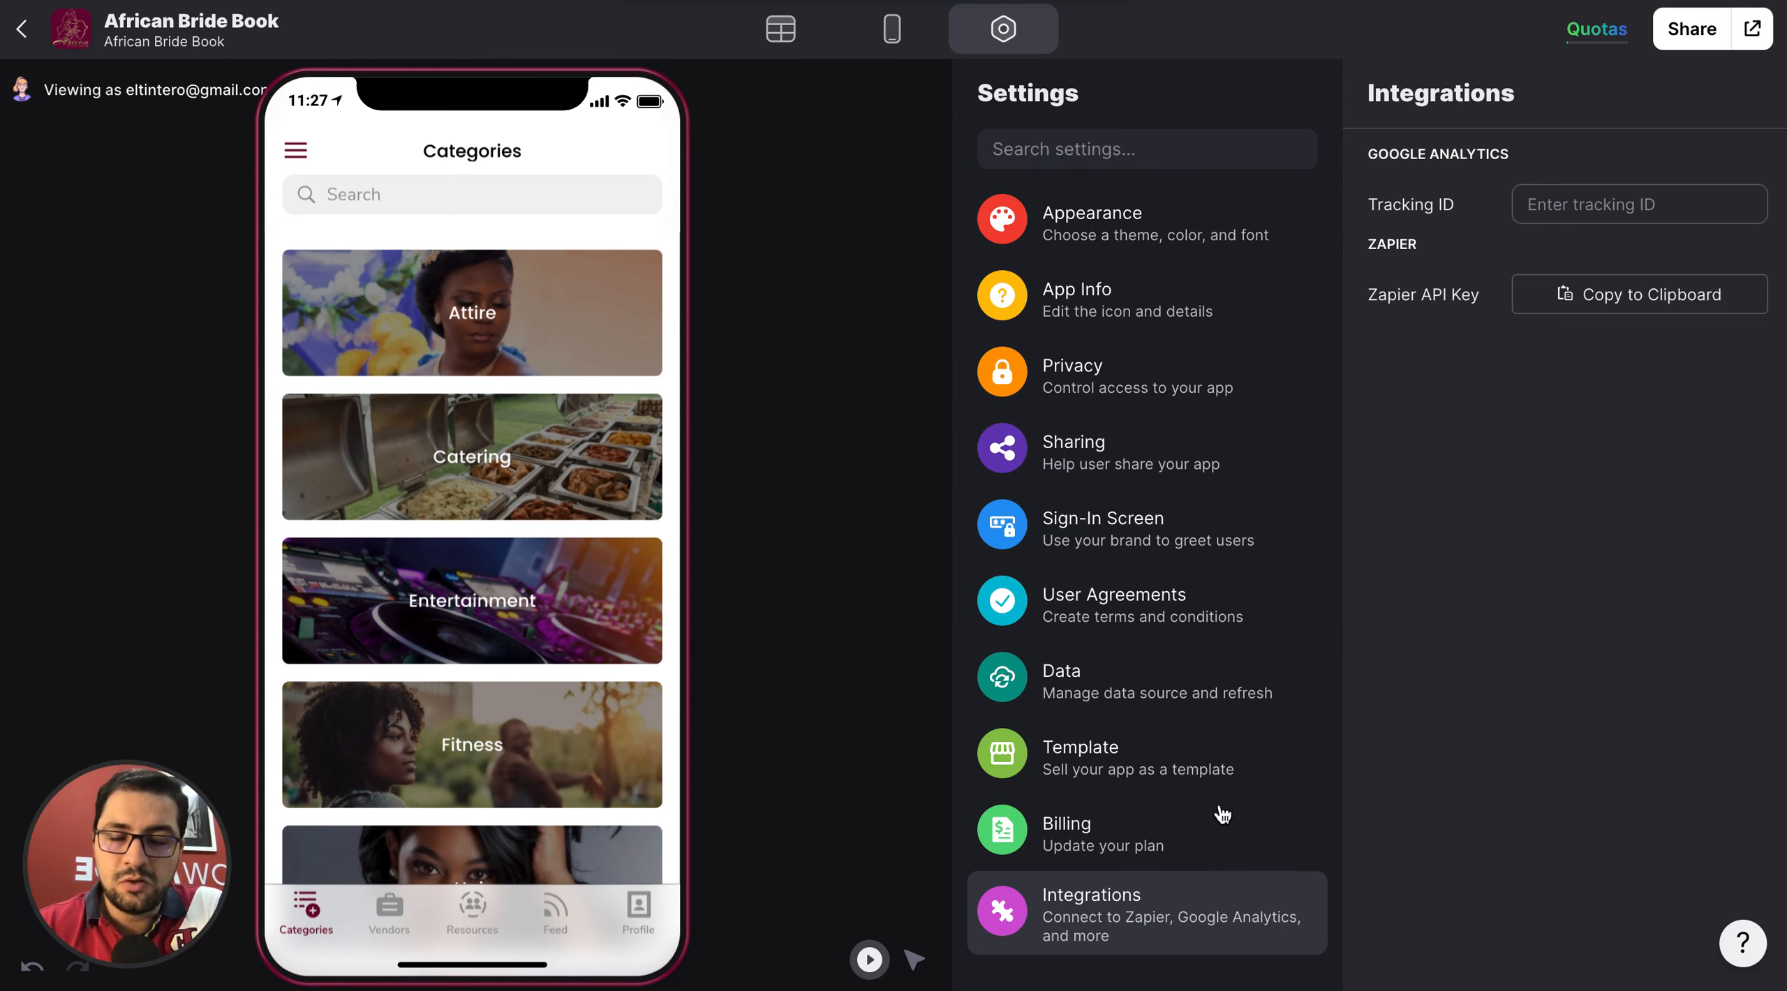
Switch to the app's layout editor and look through the users the app can be previewed as.
{"action": "left_click", "coordinate": [892, 32]}
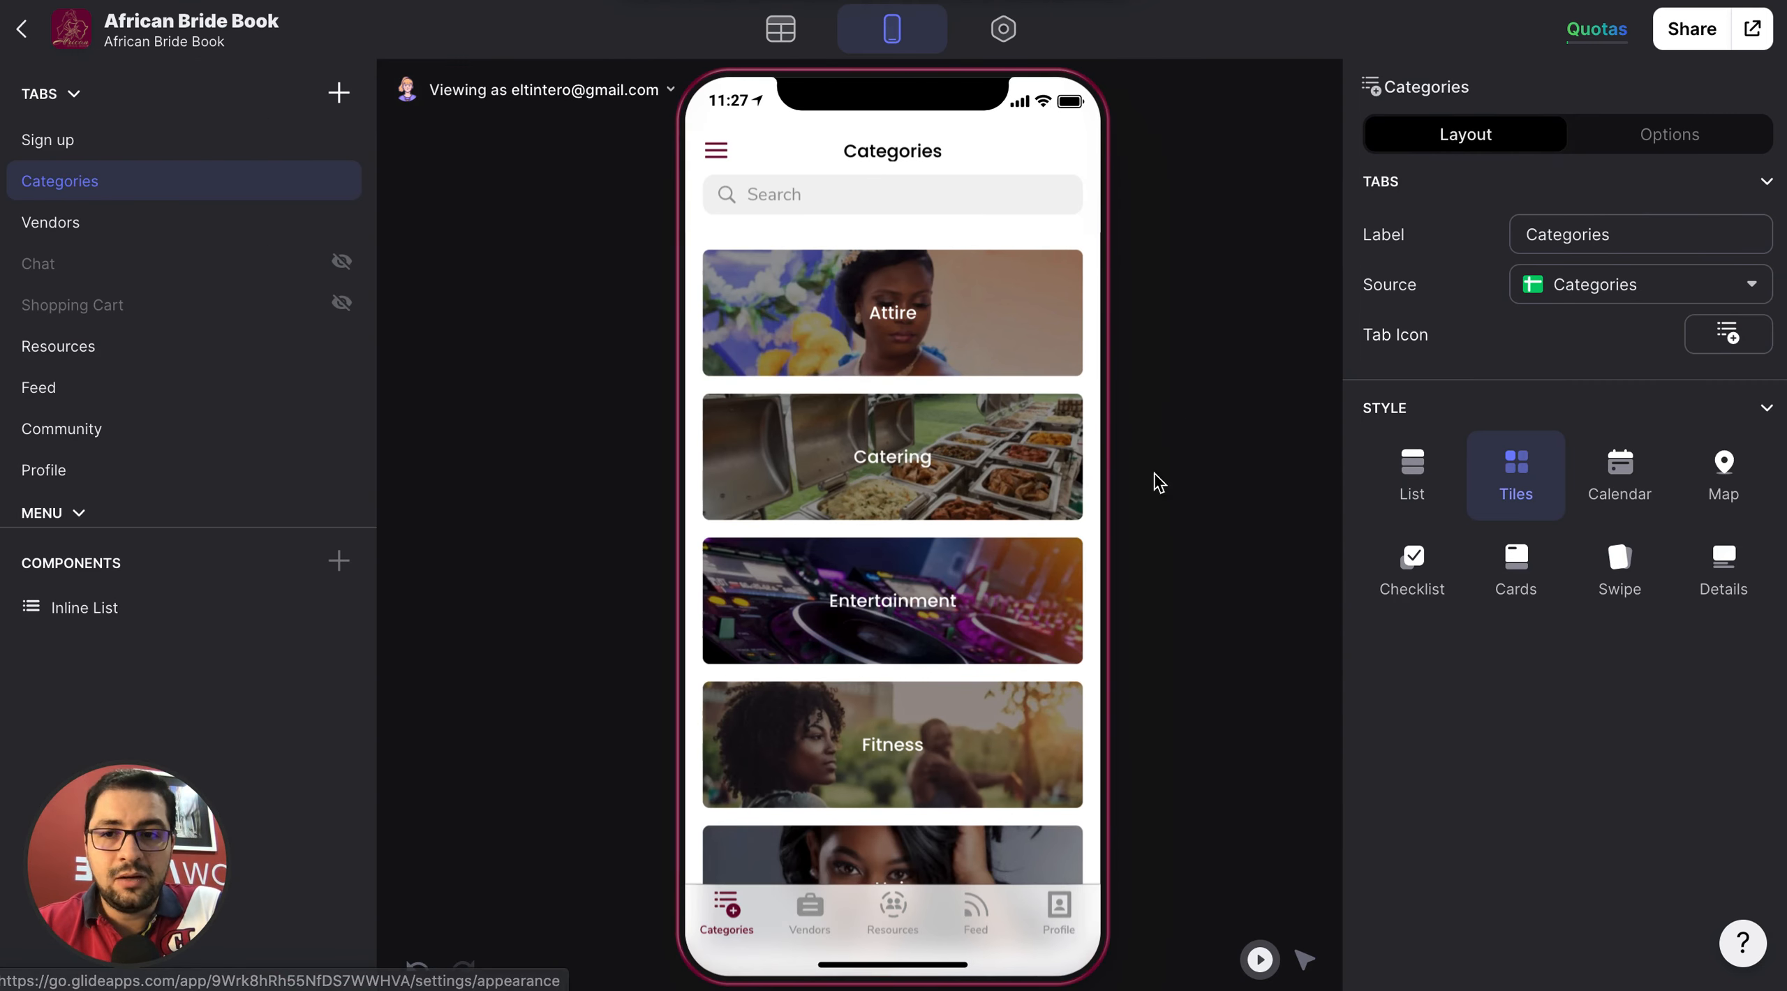
{"action": "left_click", "coordinate": [499, 99]}
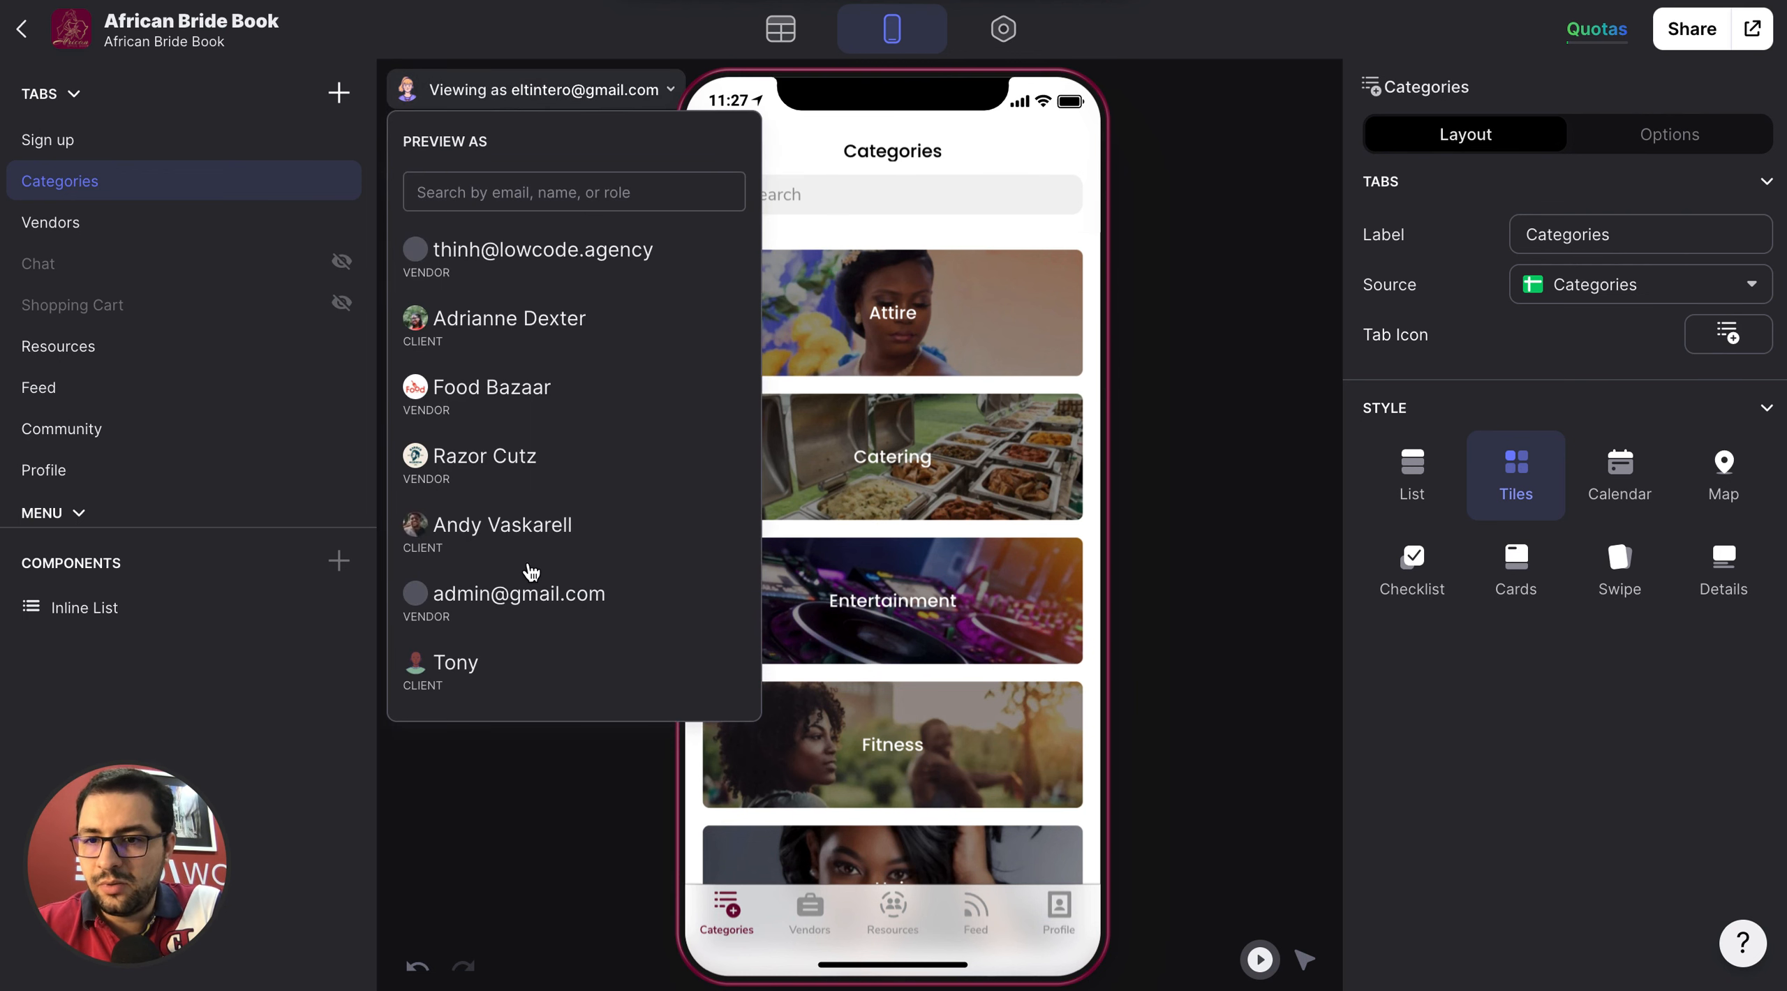
{"action": "scroll", "coordinate": [530, 571], "scroll_direction": "down", "scroll_amount": 10}
{"action": "scroll", "coordinate": [530, 451], "scroll_direction": "up", "scroll_amount": 10}
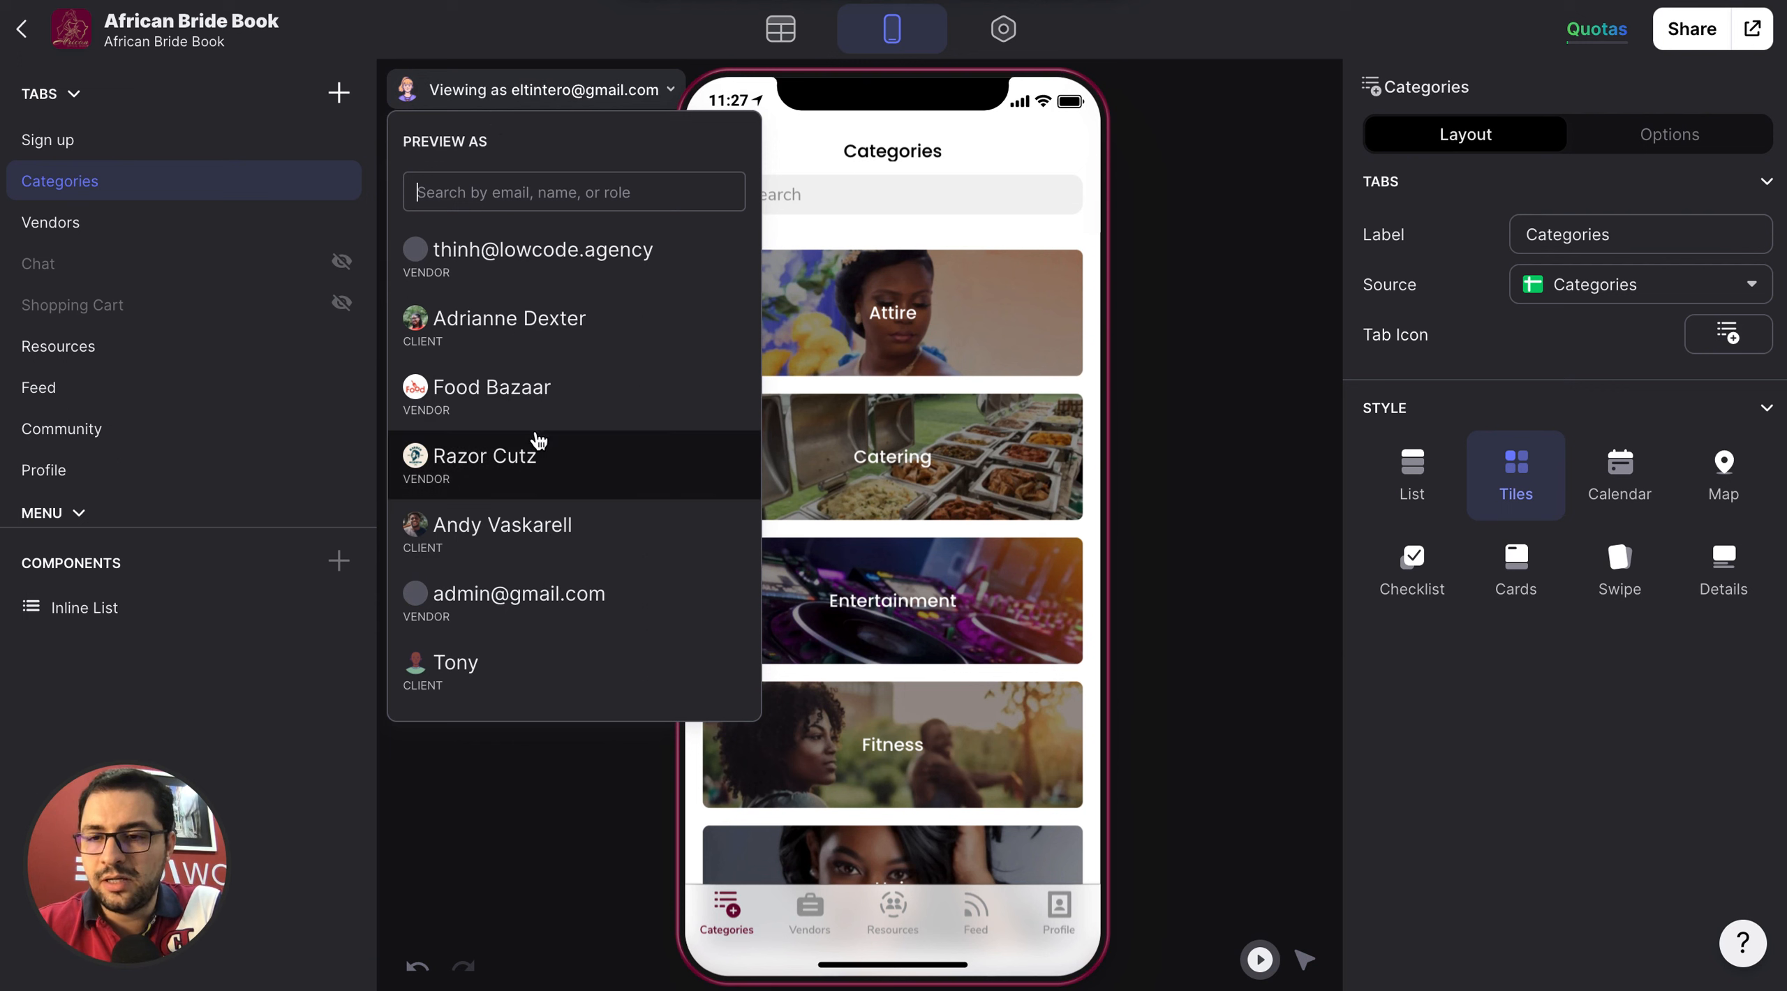
{"action": "left_click", "coordinate": [558, 98]}
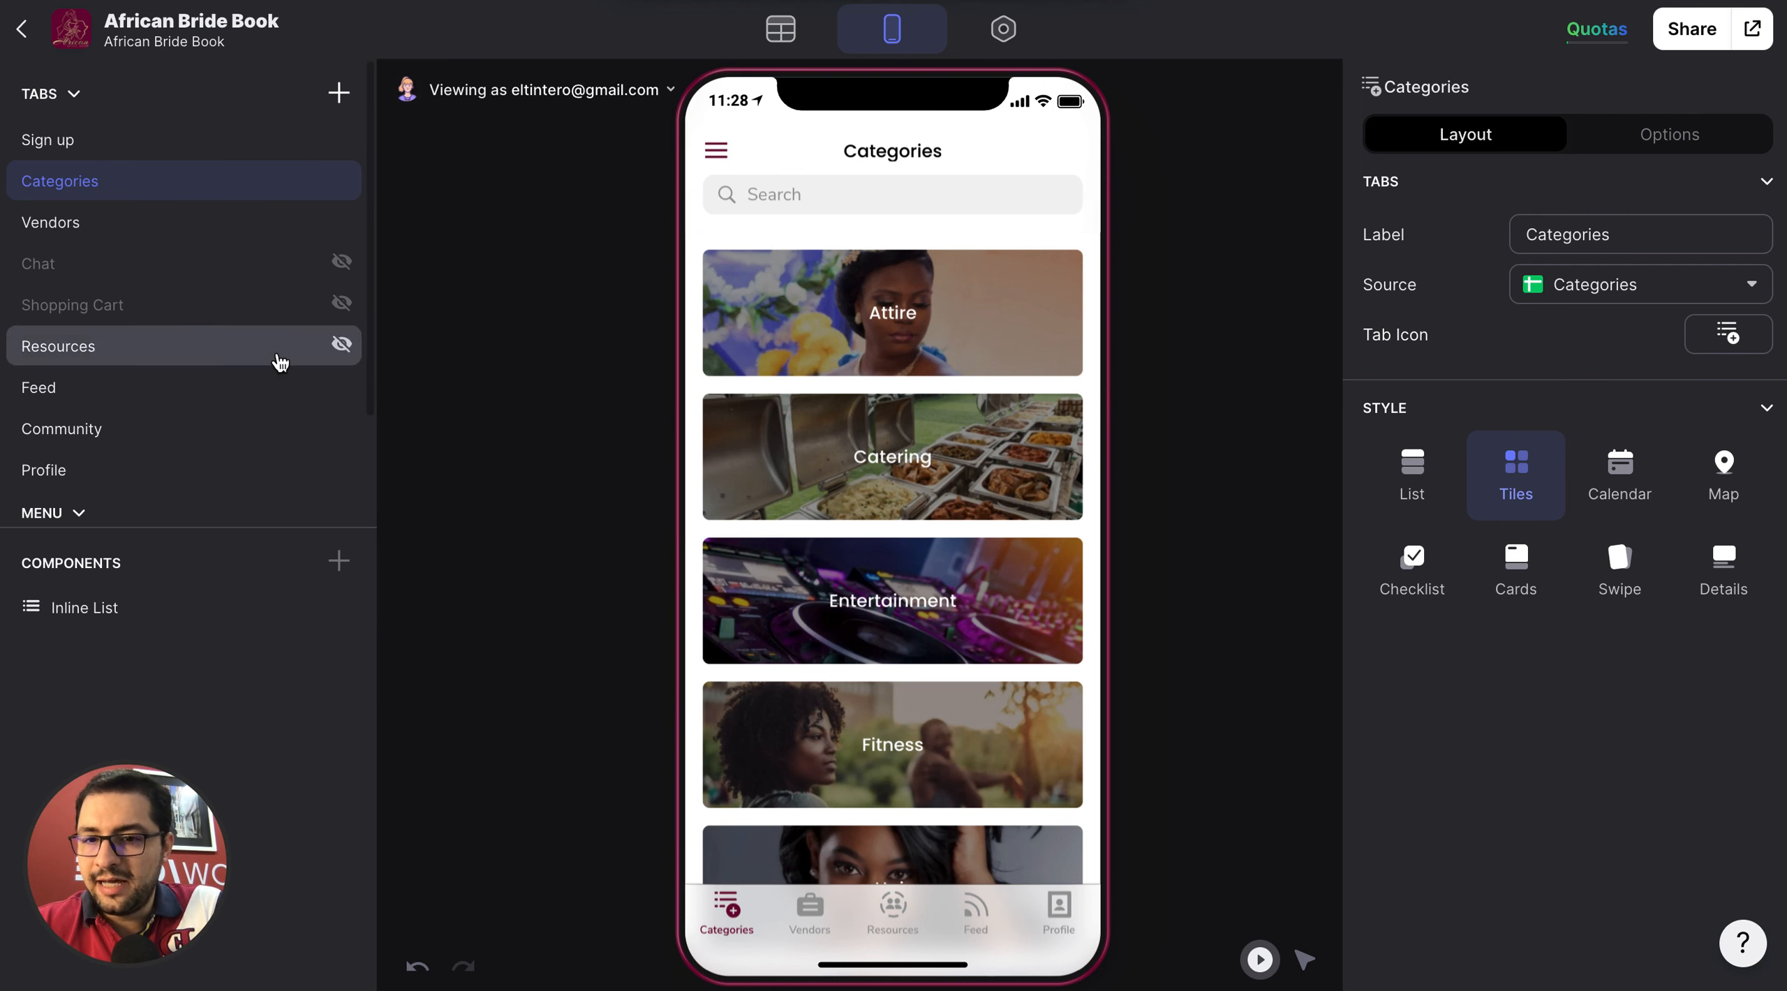
Look through the app's Sign up, Categories, Vendors, Resources, Feed, Community and Profile tabs in the layout editor.
{"action": "left_click", "coordinate": [75, 142]}
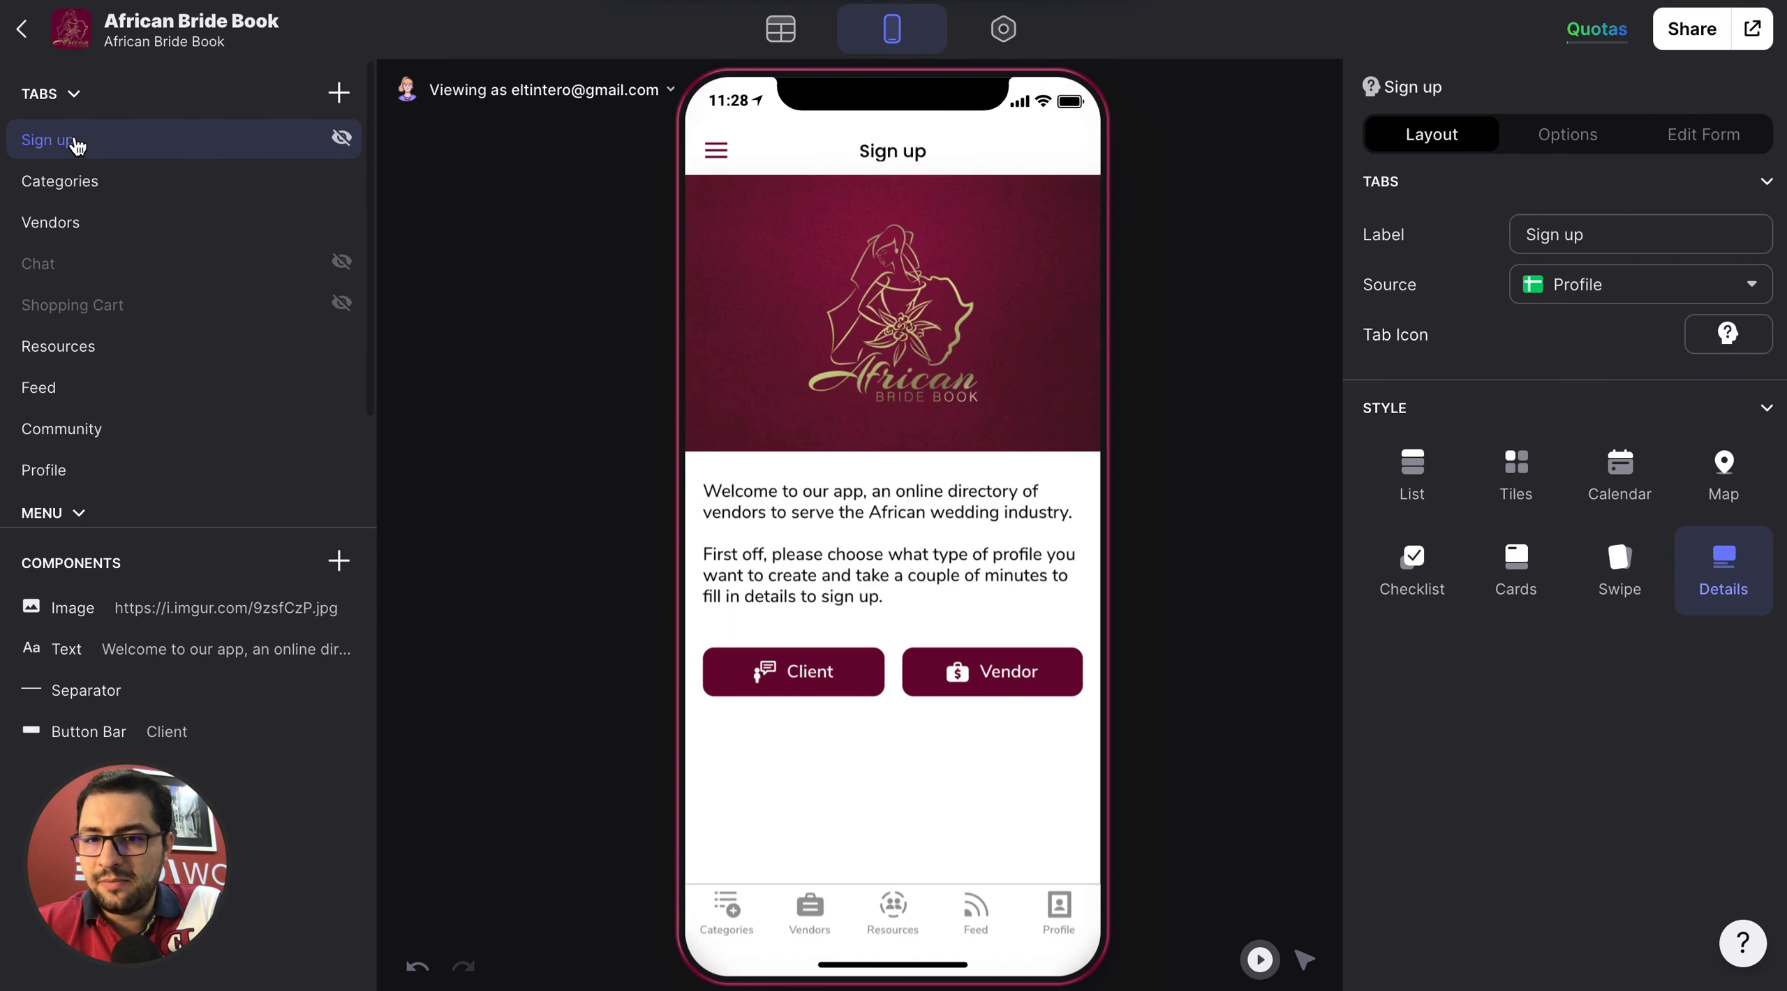
{"action": "left_click", "coordinate": [139, 184]}
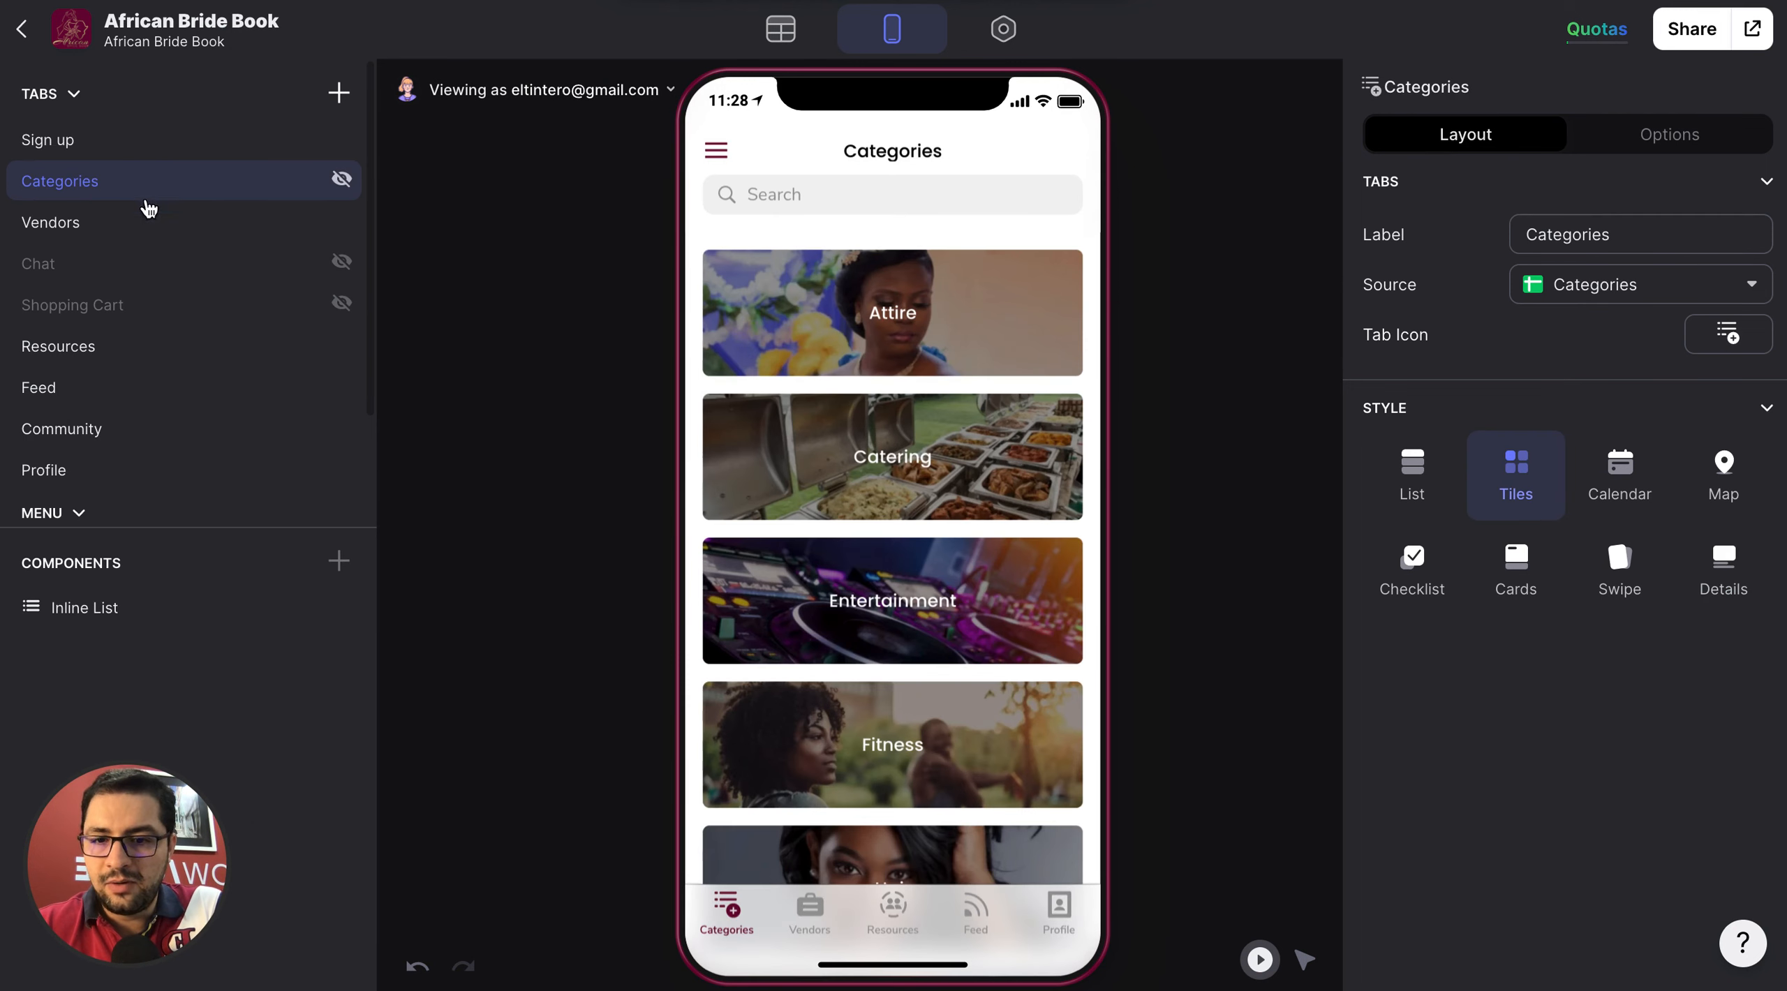
{"action": "left_click", "coordinate": [157, 234]}
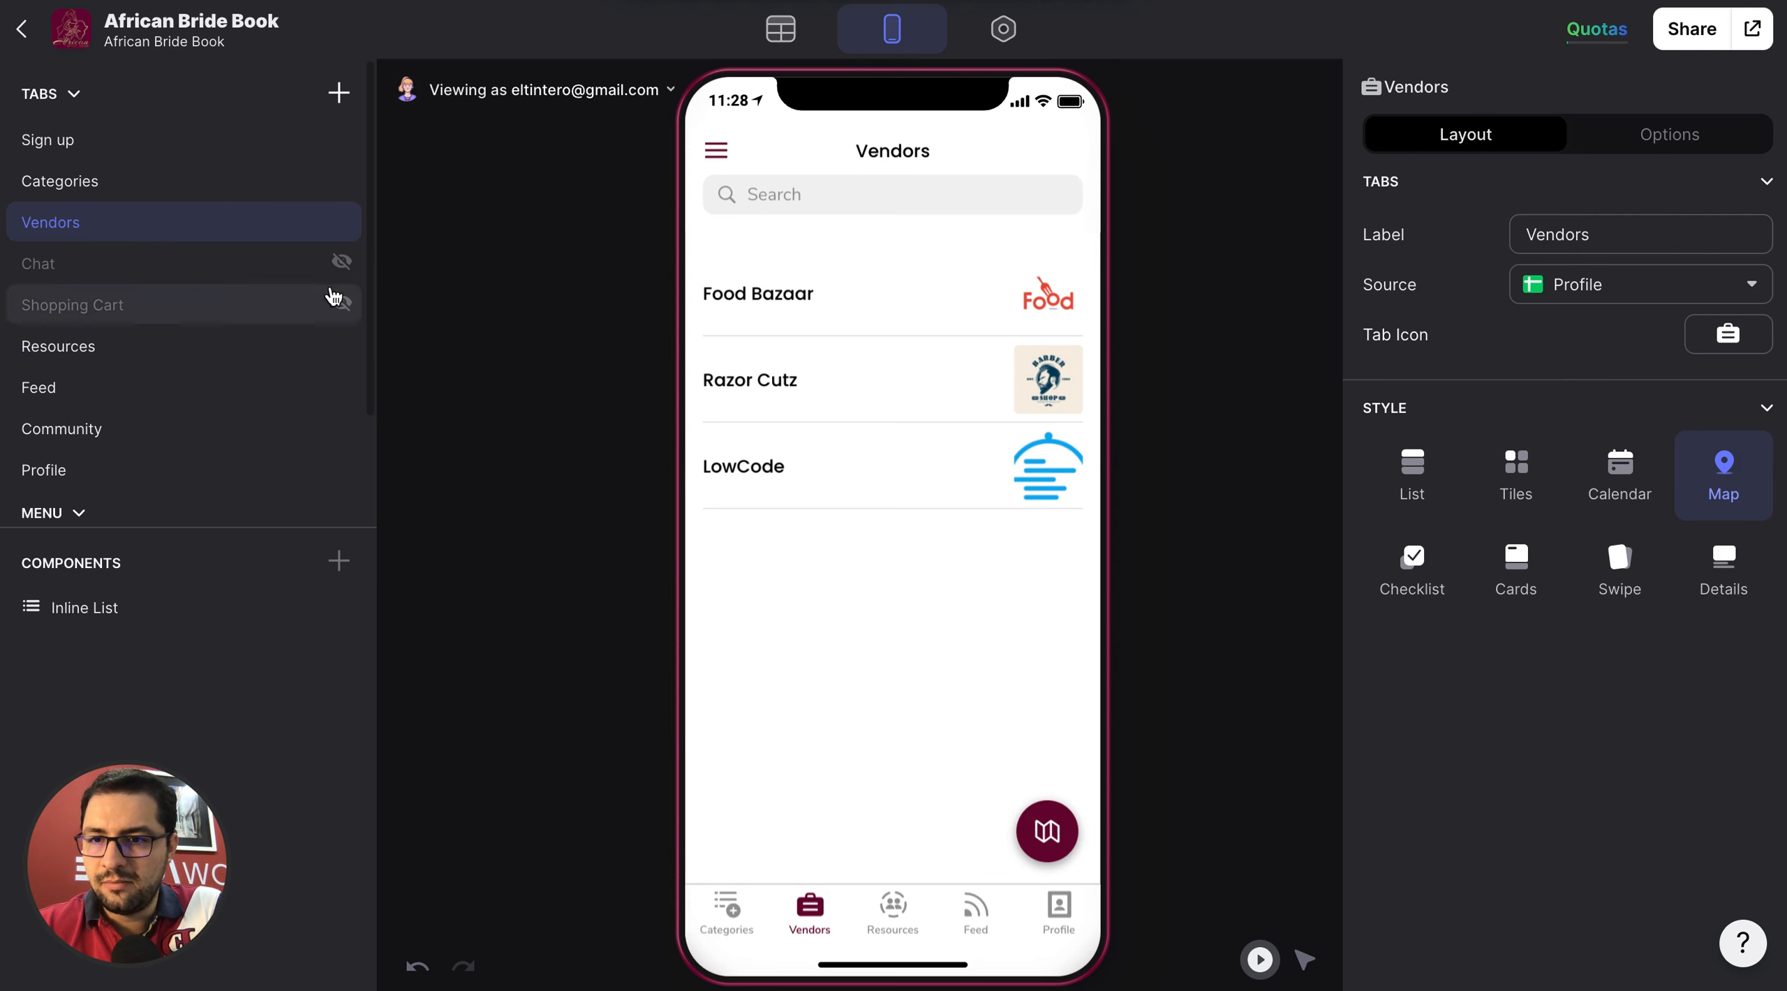
{"action": "left_click", "coordinate": [186, 363]}
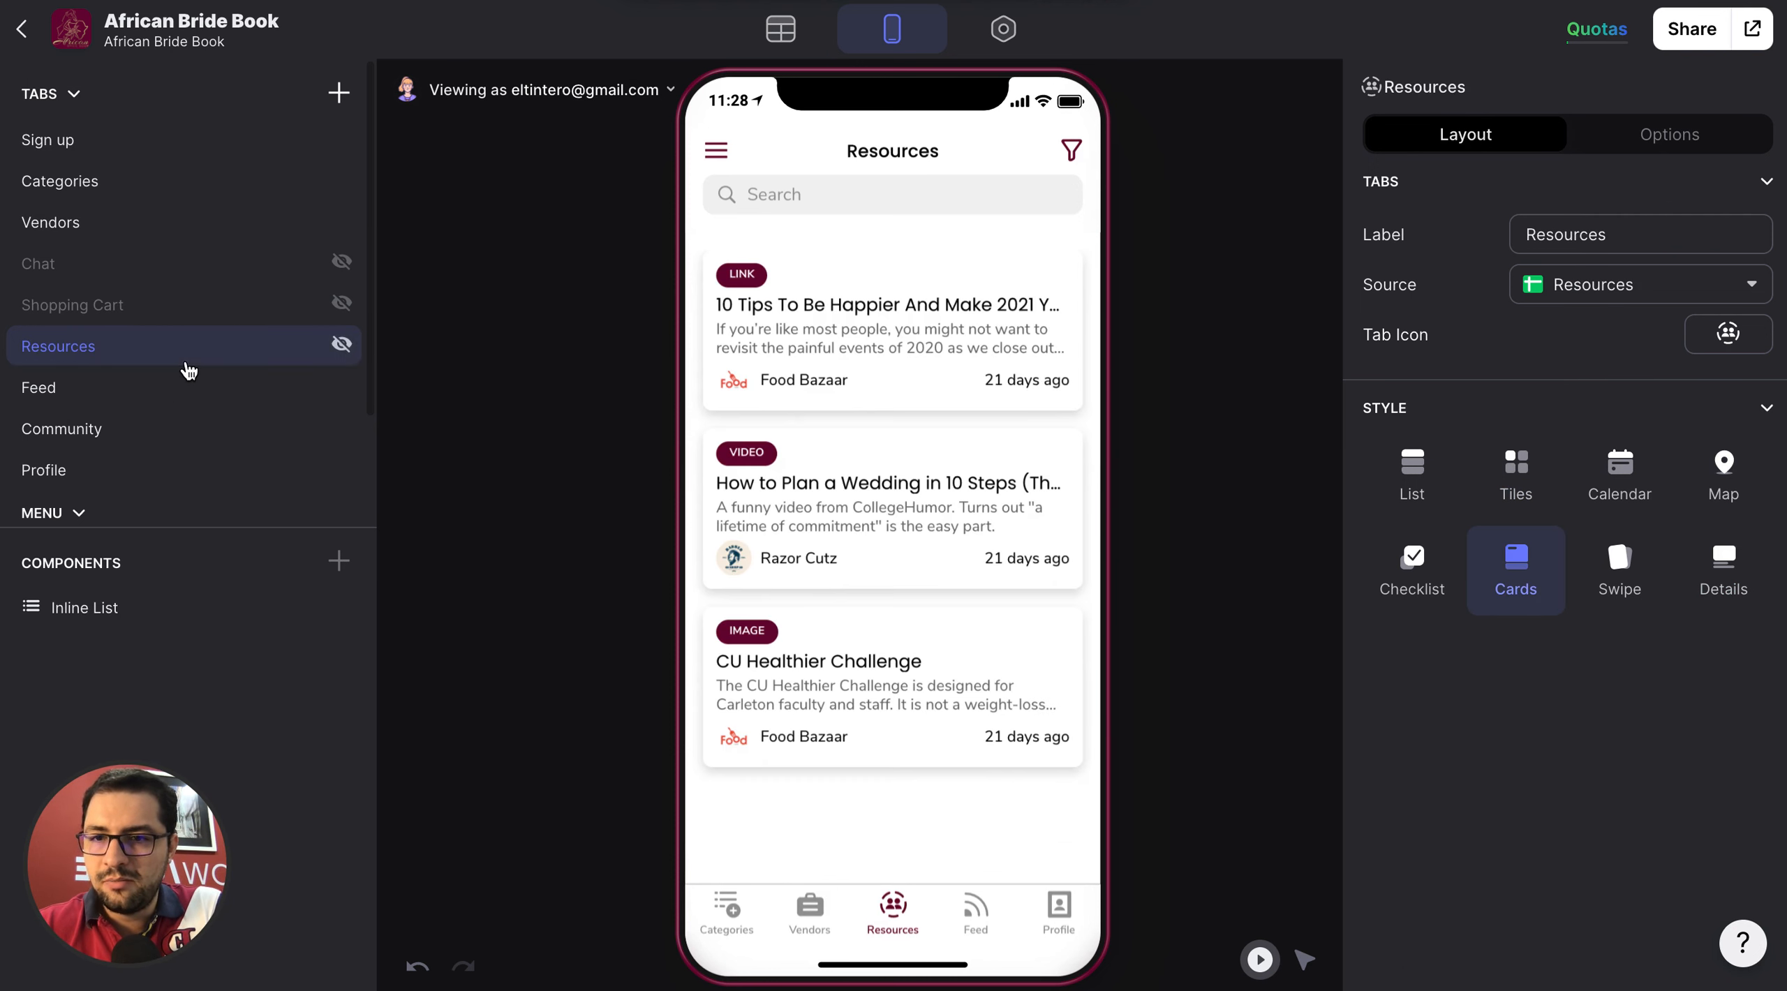
{"action": "left_click", "coordinate": [172, 398]}
{"action": "left_click", "coordinate": [170, 446]}
{"action": "left_click", "coordinate": [167, 478]}
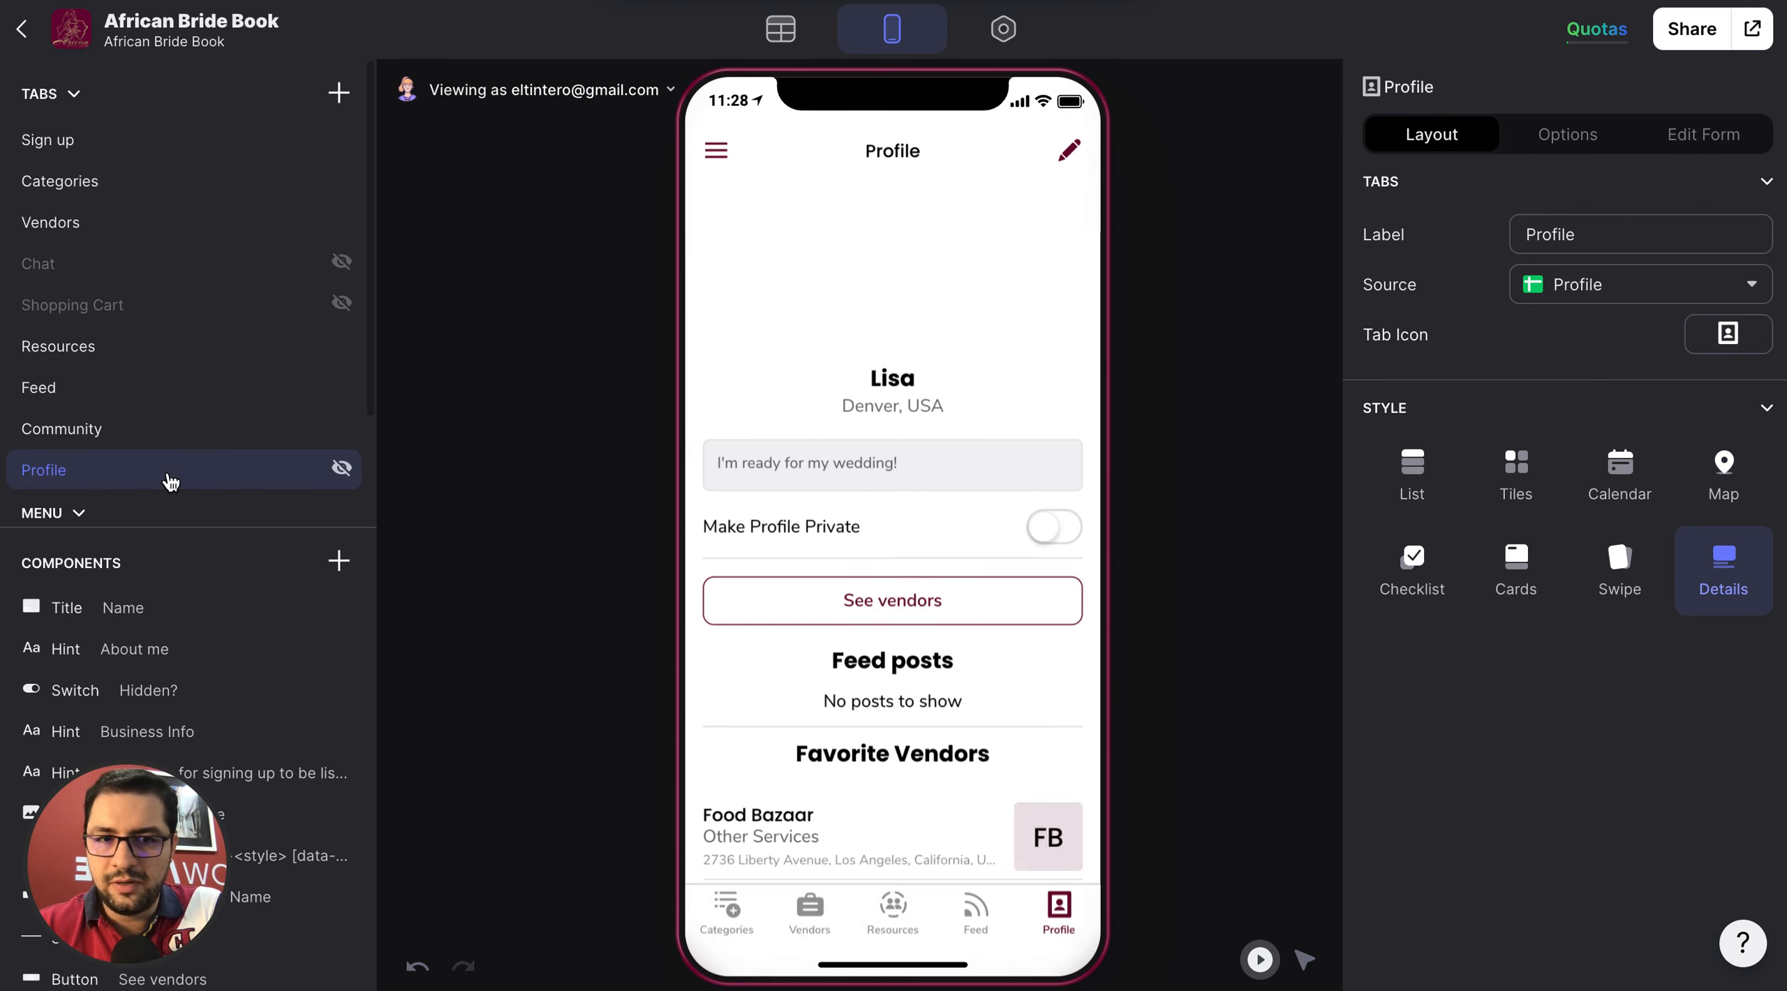
{"action": "left_click", "coordinate": [163, 395]}
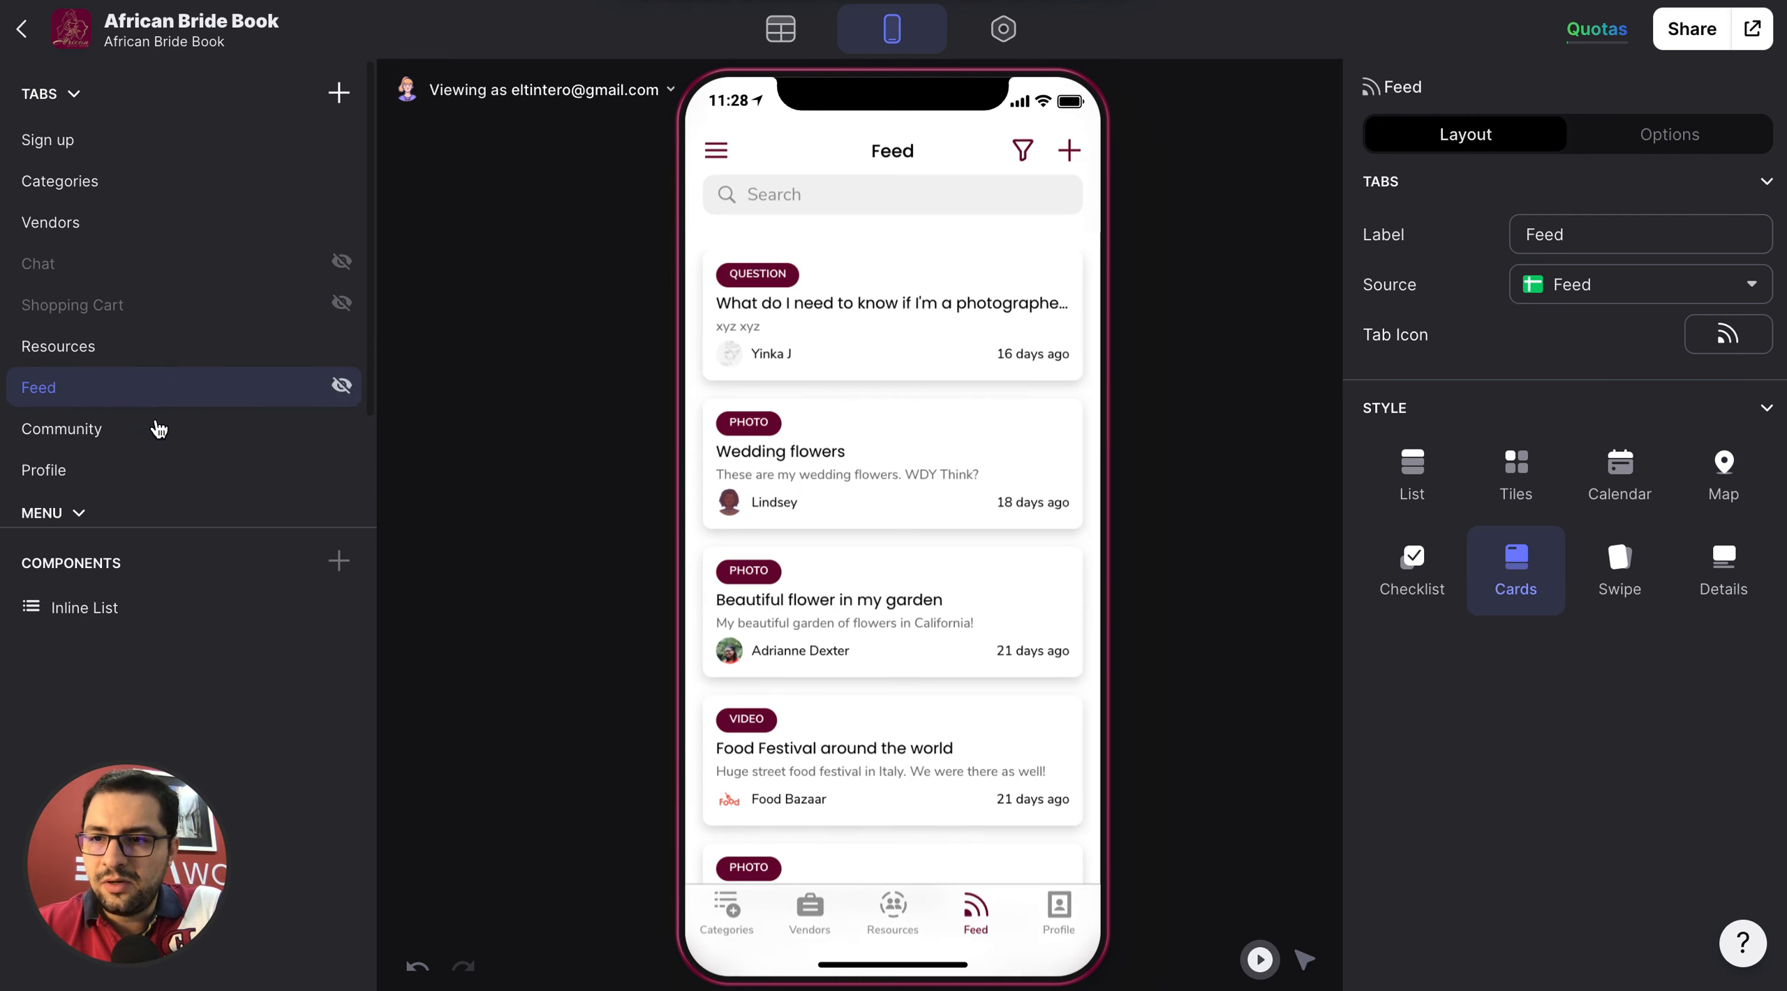
{"action": "left_click", "coordinate": [158, 430]}
Try the Tiles, List and Map styles on the Resources tab, and go back to Cards.
{"action": "left_click", "coordinate": [154, 363]}
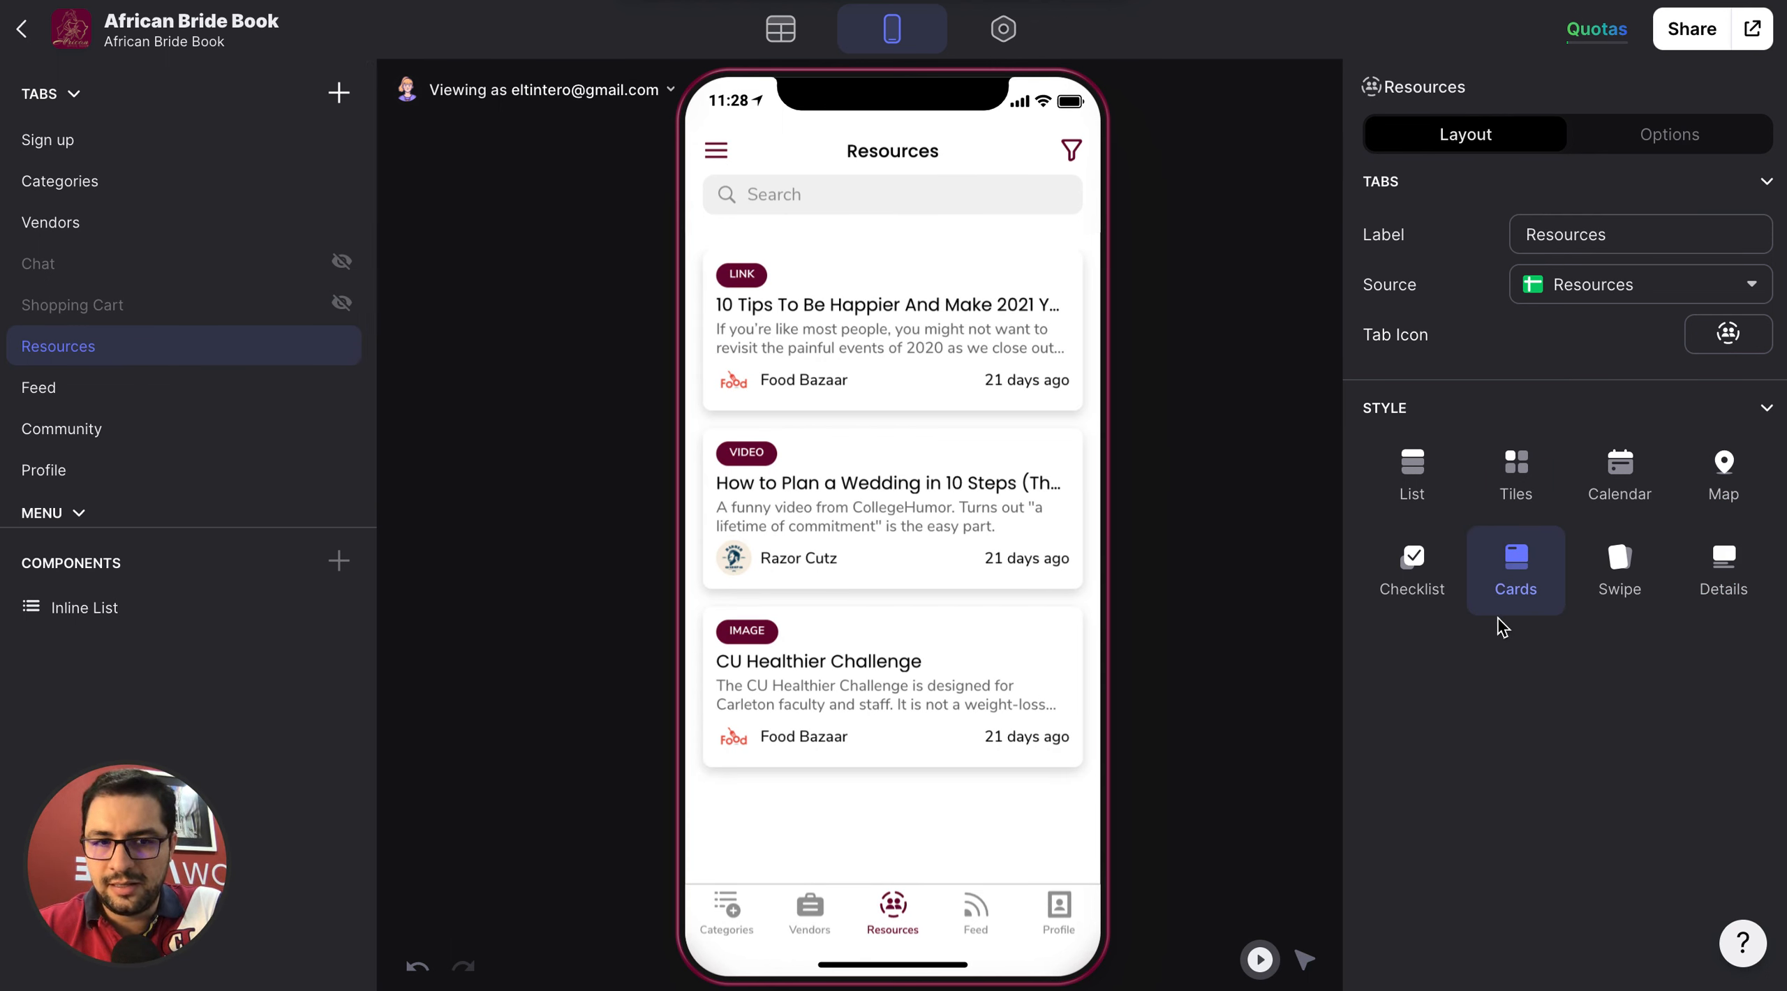
{"action": "left_click", "coordinate": [1512, 487]}
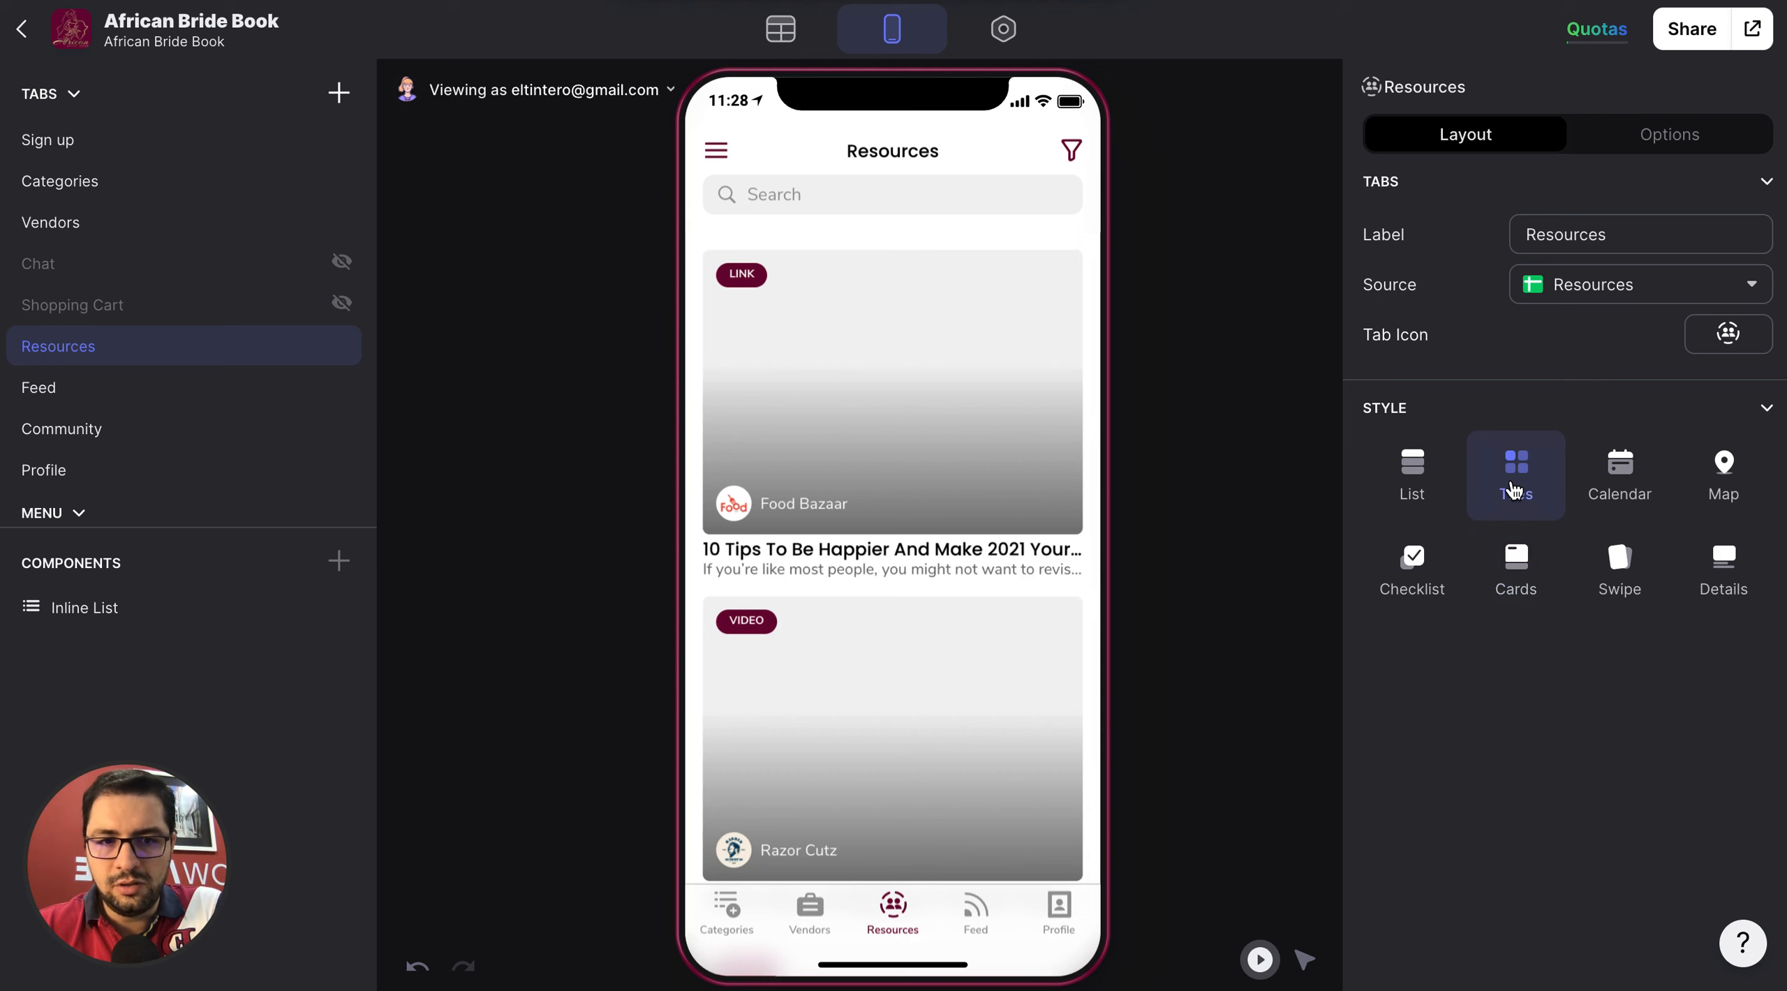
{"action": "left_click", "coordinate": [1411, 497]}
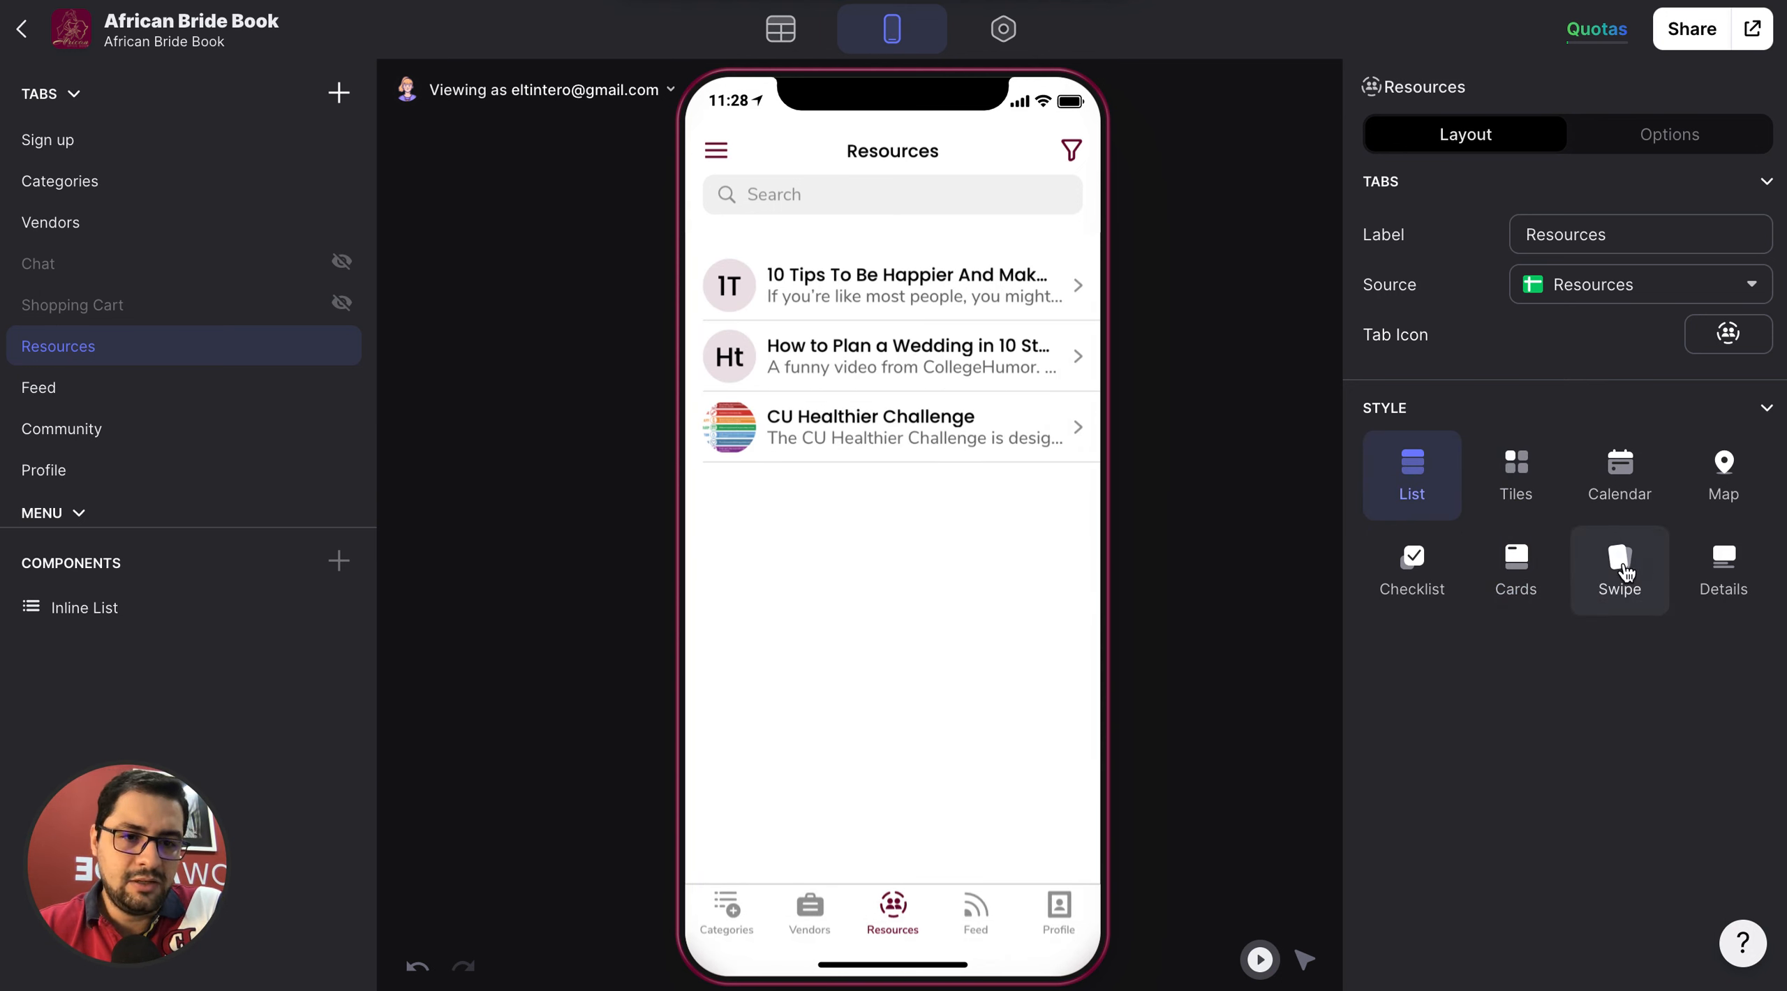
{"action": "left_click", "coordinate": [1723, 469]}
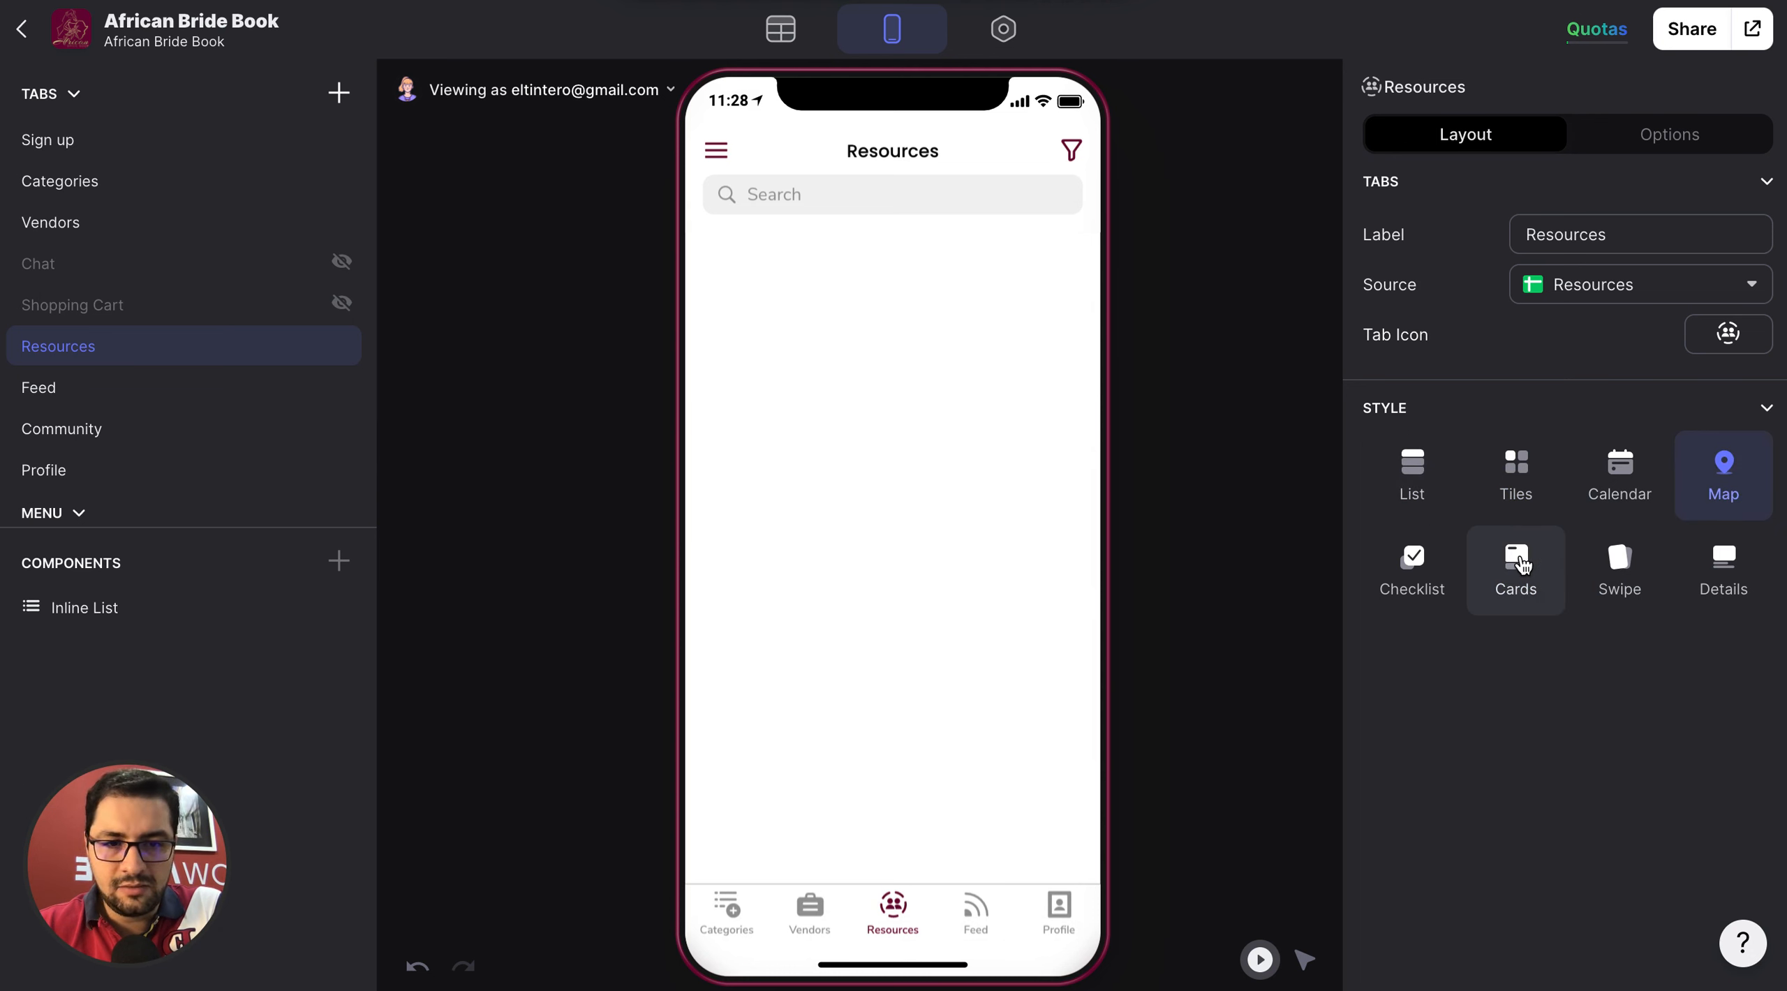
{"action": "left_click", "coordinate": [1522, 564]}
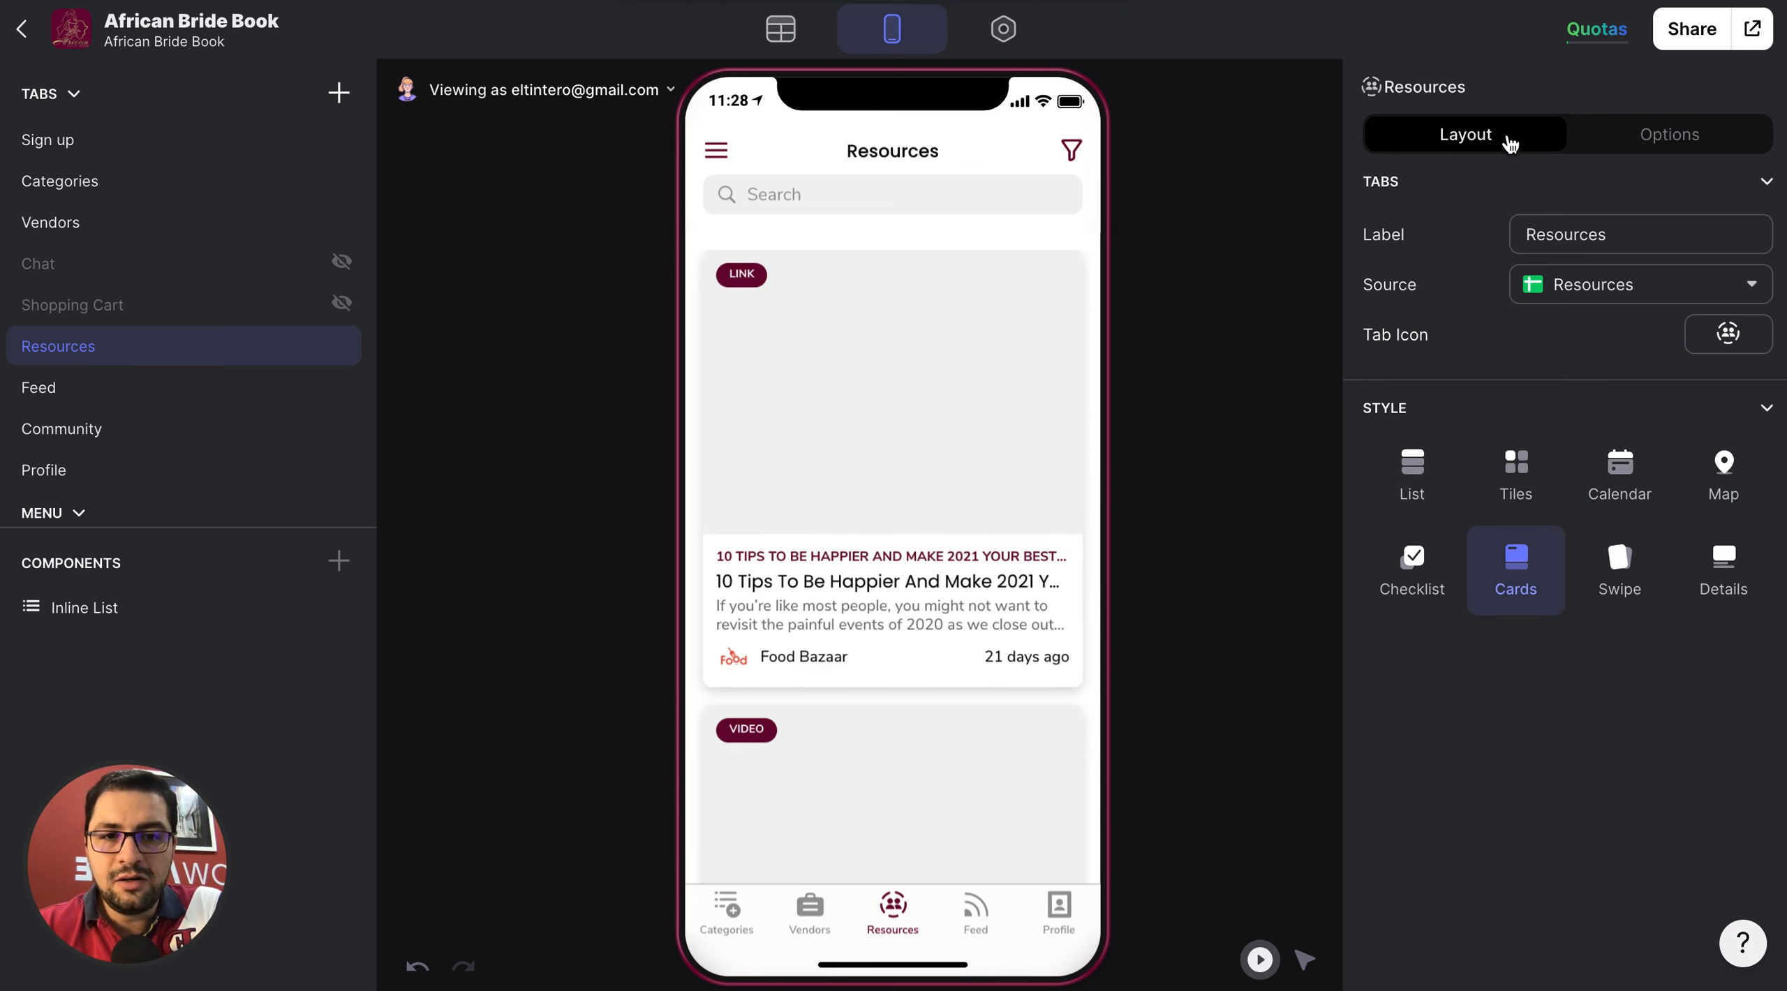
Review the Resources tab's visibility conditions and the columns offered for its inline list's image, keeping Image as the source.
{"action": "left_click", "coordinate": [1626, 149]}
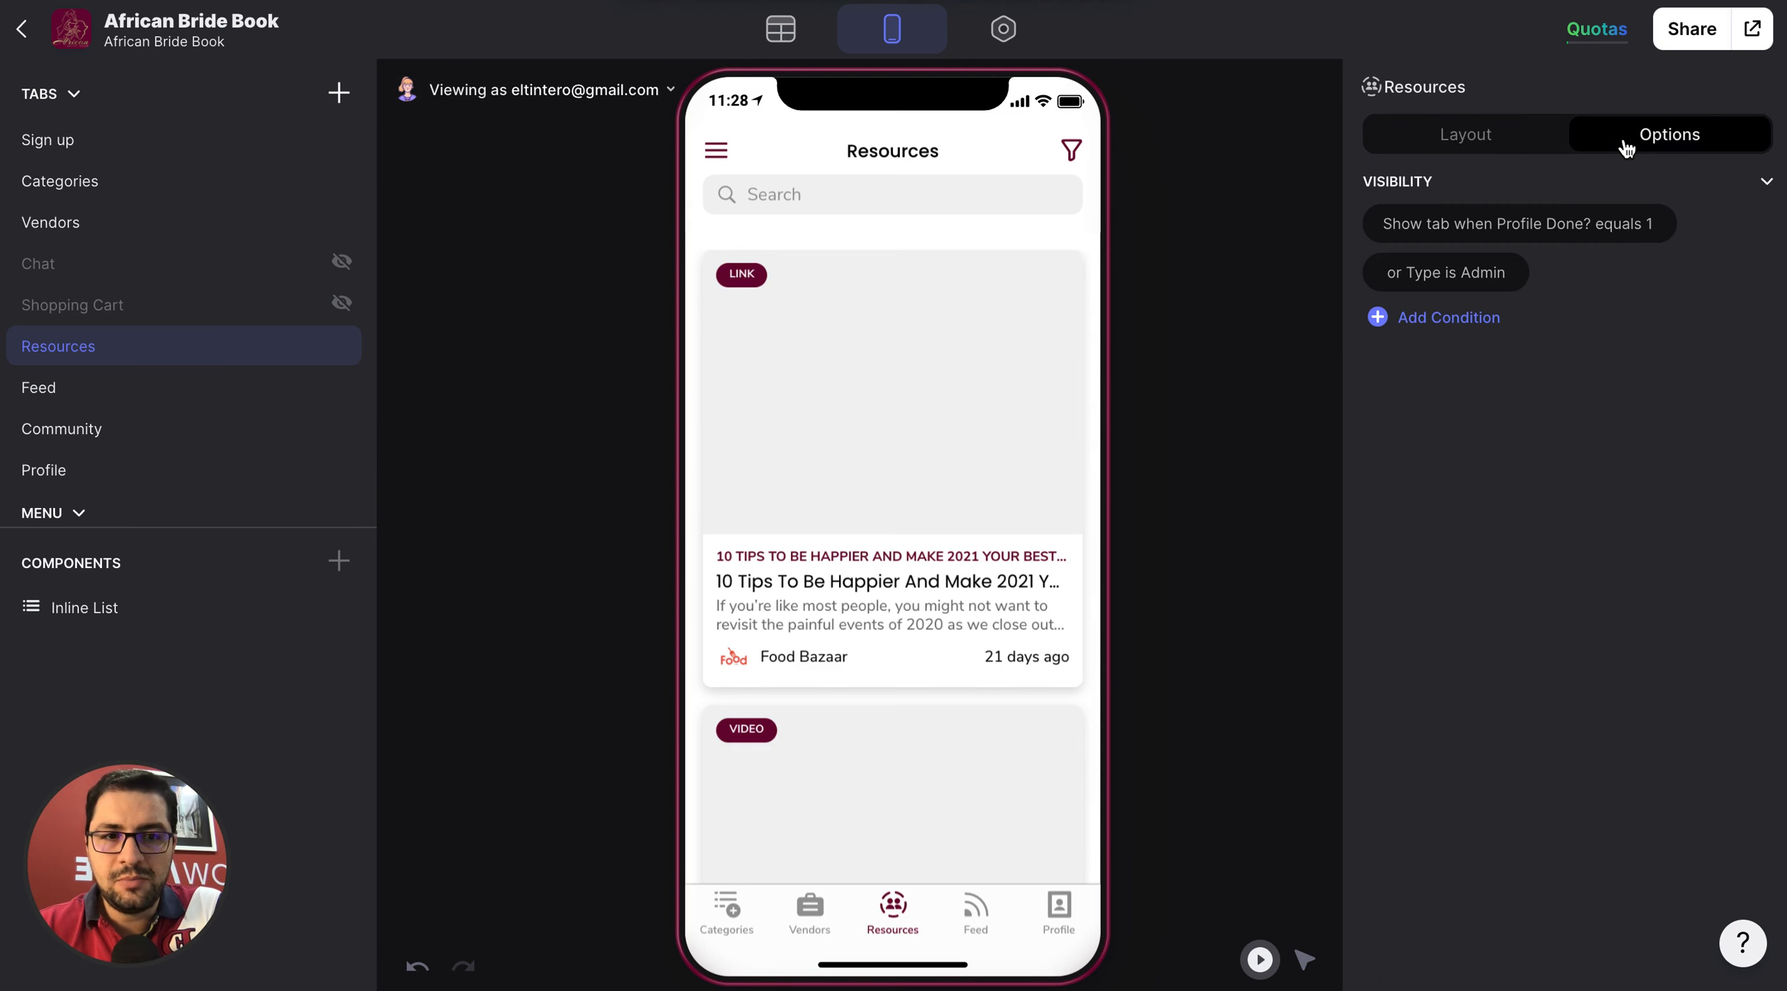
{"action": "left_click", "coordinate": [1494, 140]}
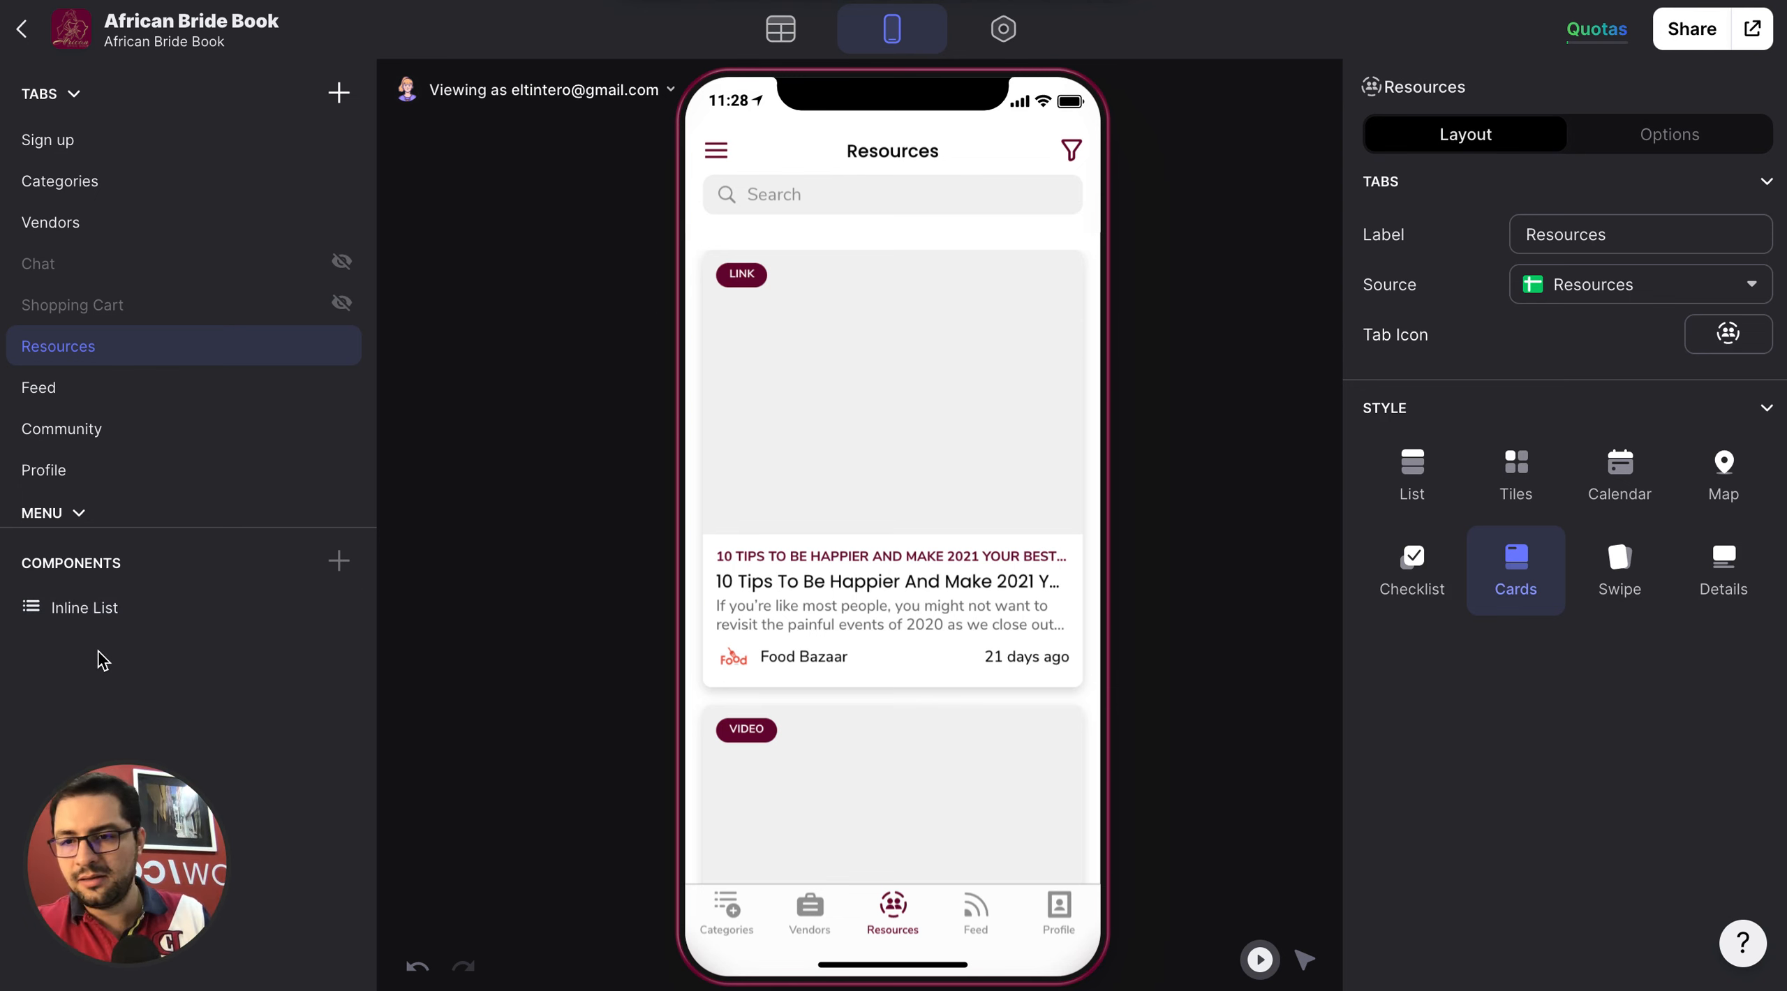
{"action": "left_click", "coordinate": [97, 615]}
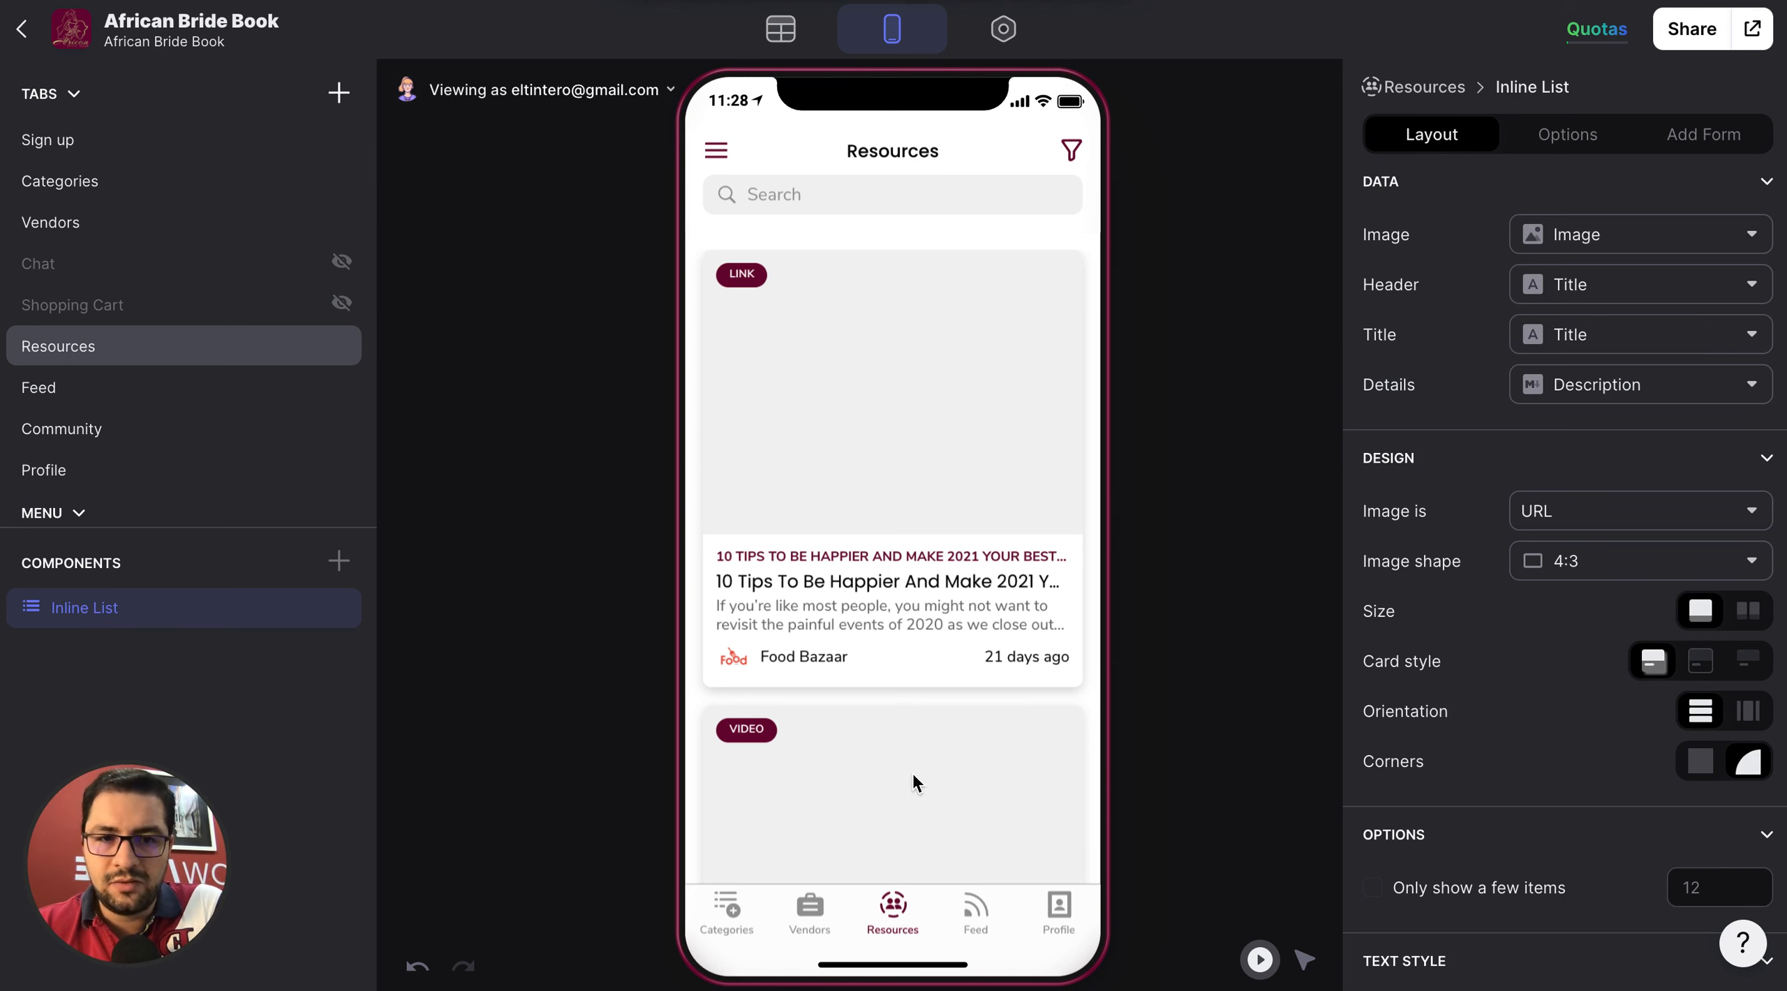
{"action": "left_click", "coordinate": [1556, 234]}
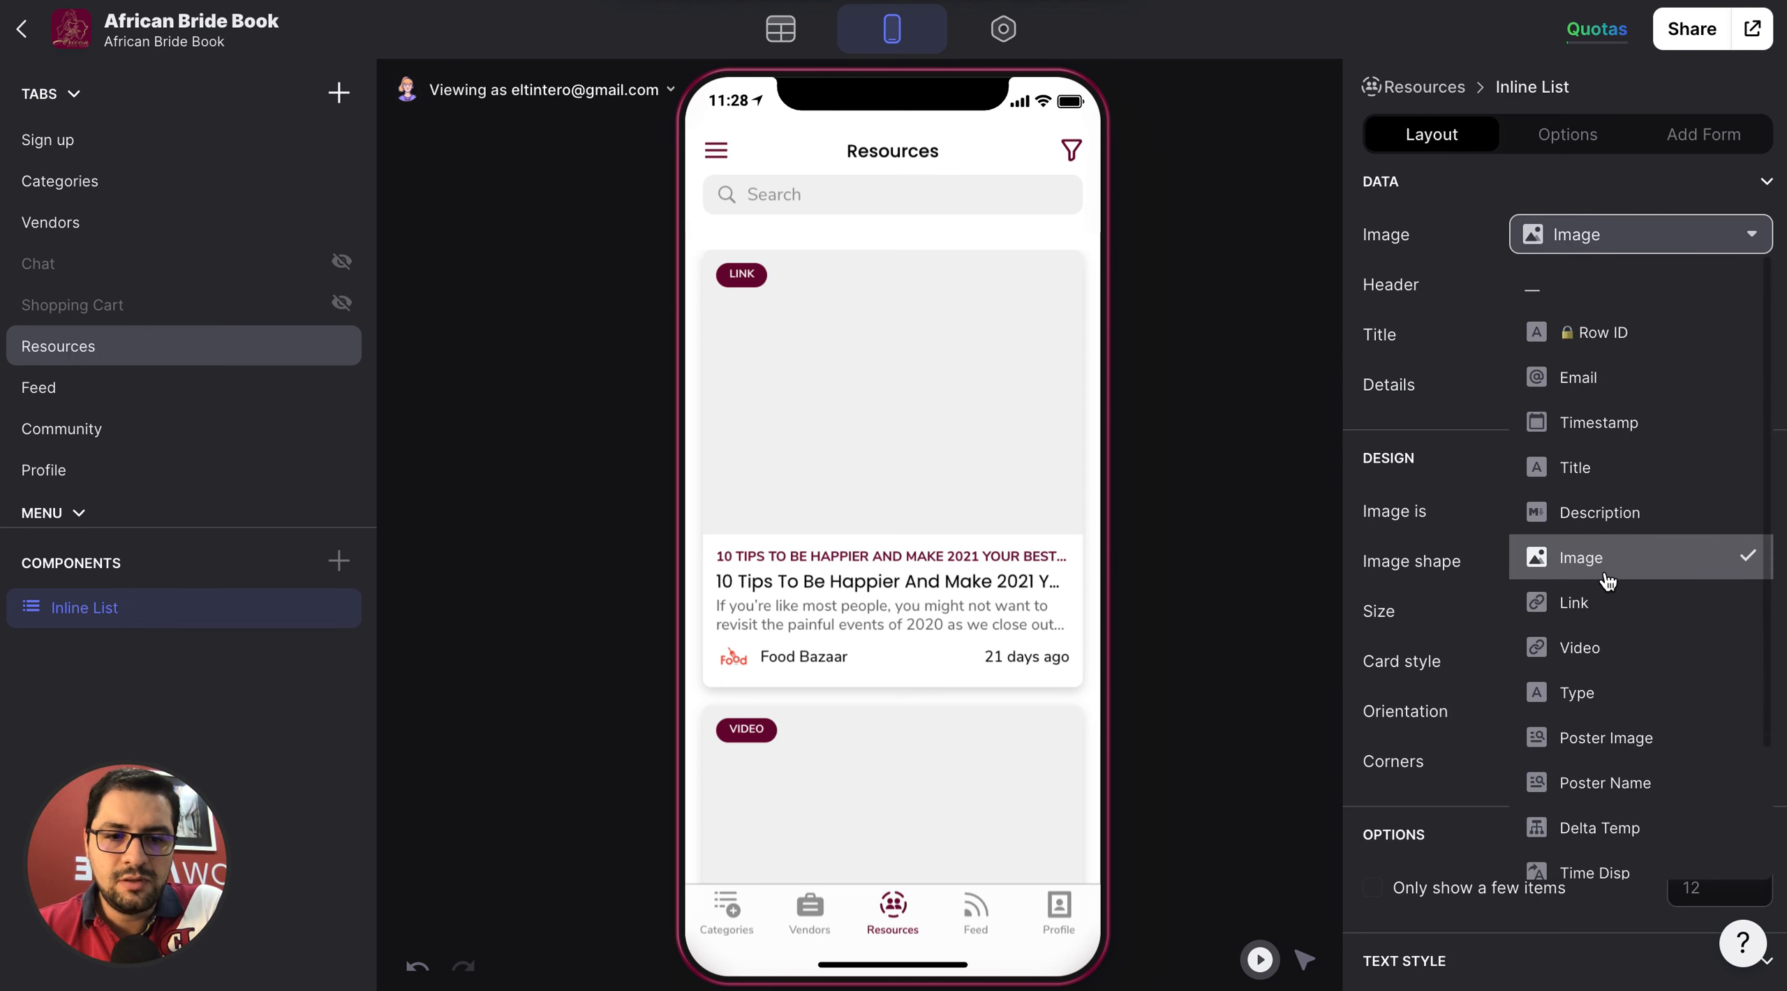
{"action": "scroll", "coordinate": [1606, 579], "scroll_direction": "down", "scroll_amount": 2}
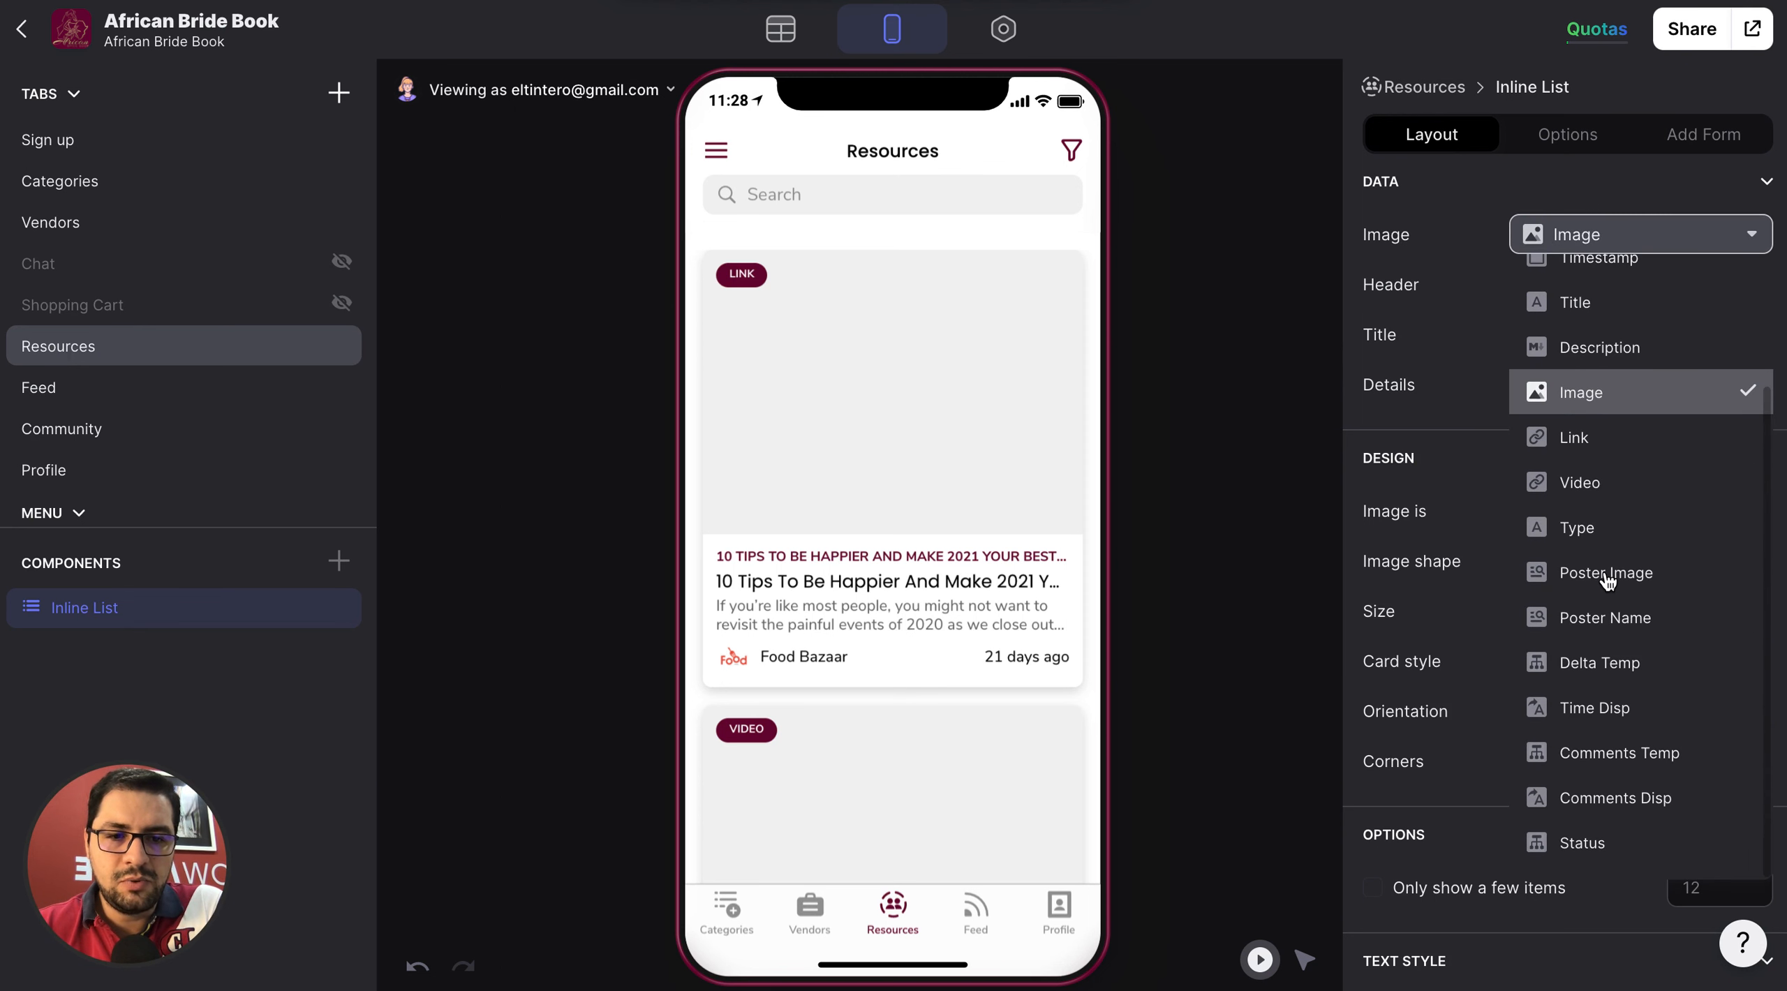
{"action": "left_click", "coordinate": [1598, 395]}
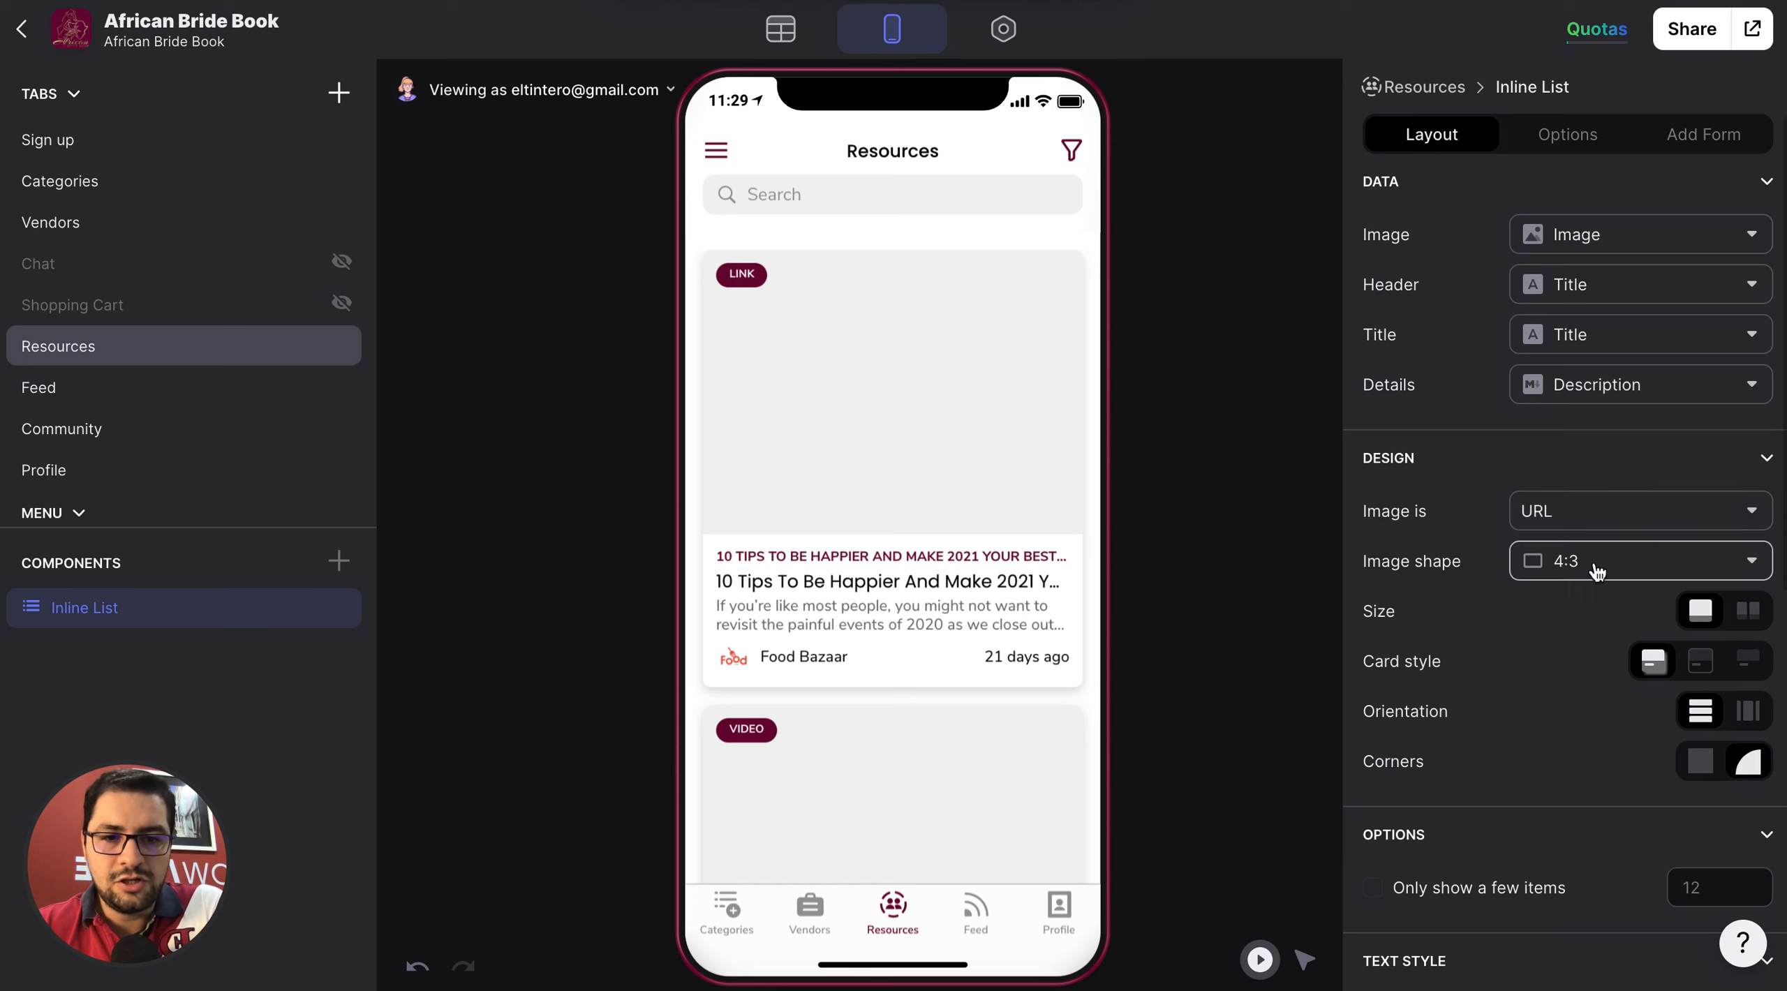
Try the 3:2 image shape on the Resources inline list, and set the shape to Square.
{"action": "left_click", "coordinate": [1617, 569]}
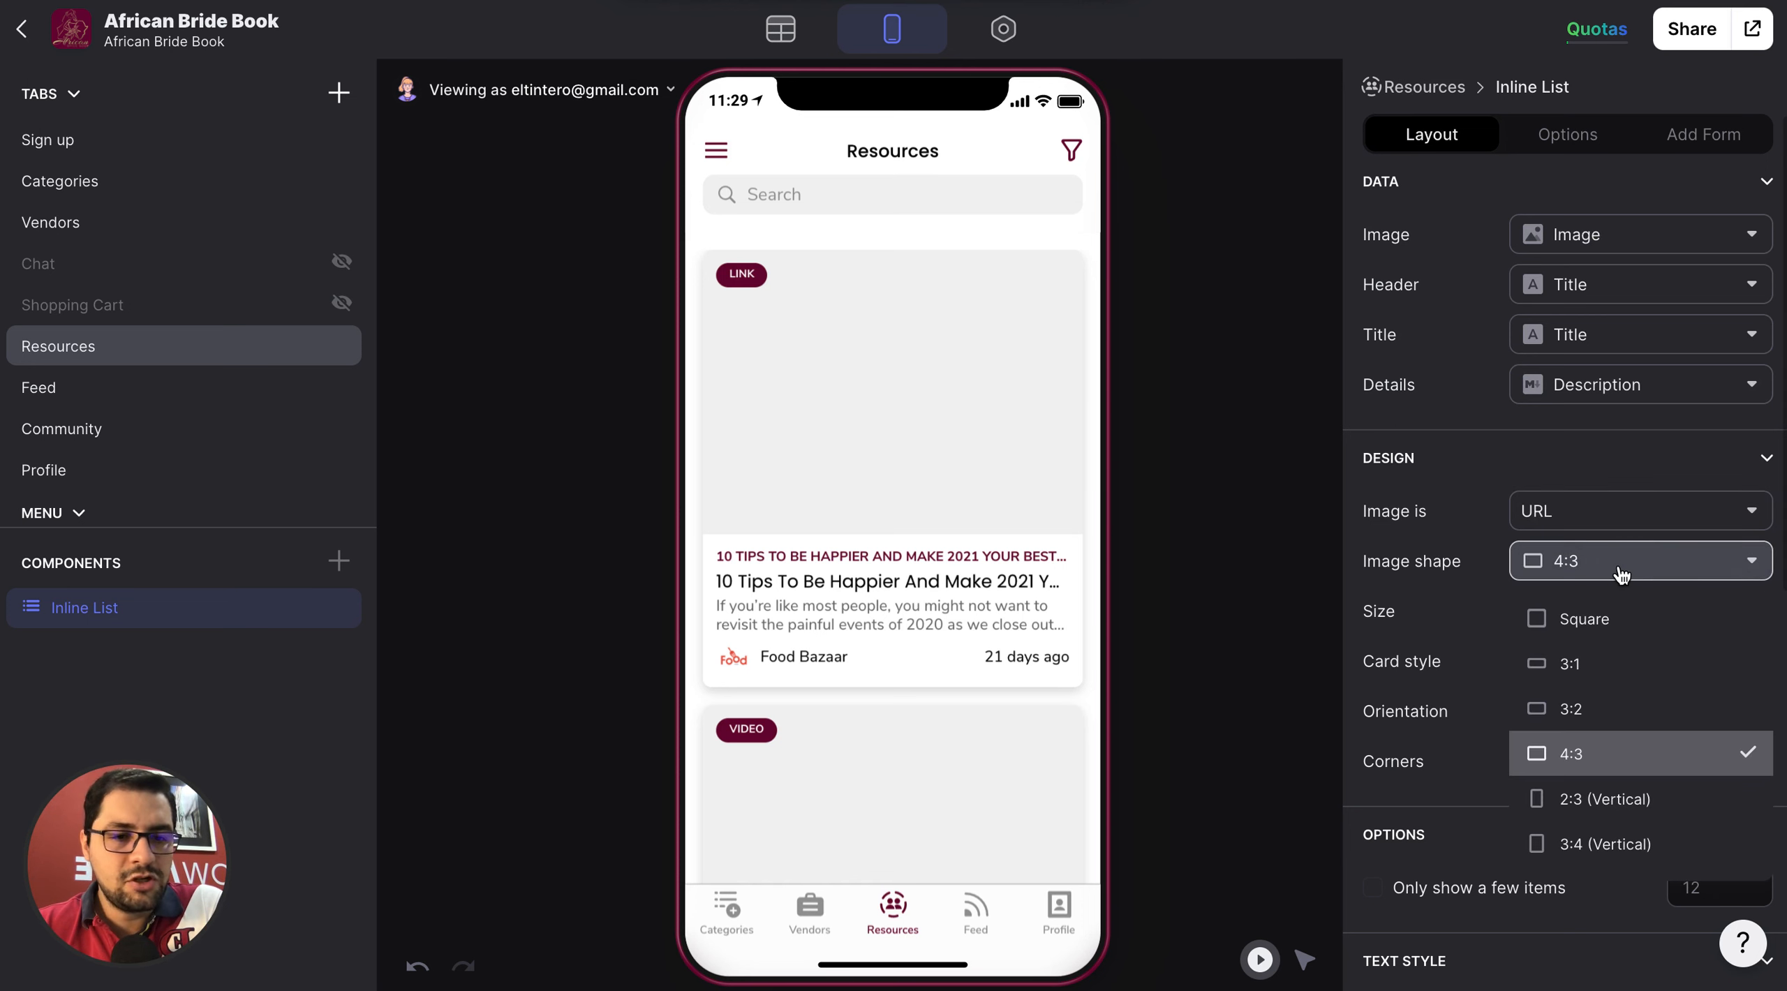
{"action": "left_click", "coordinate": [1608, 708]}
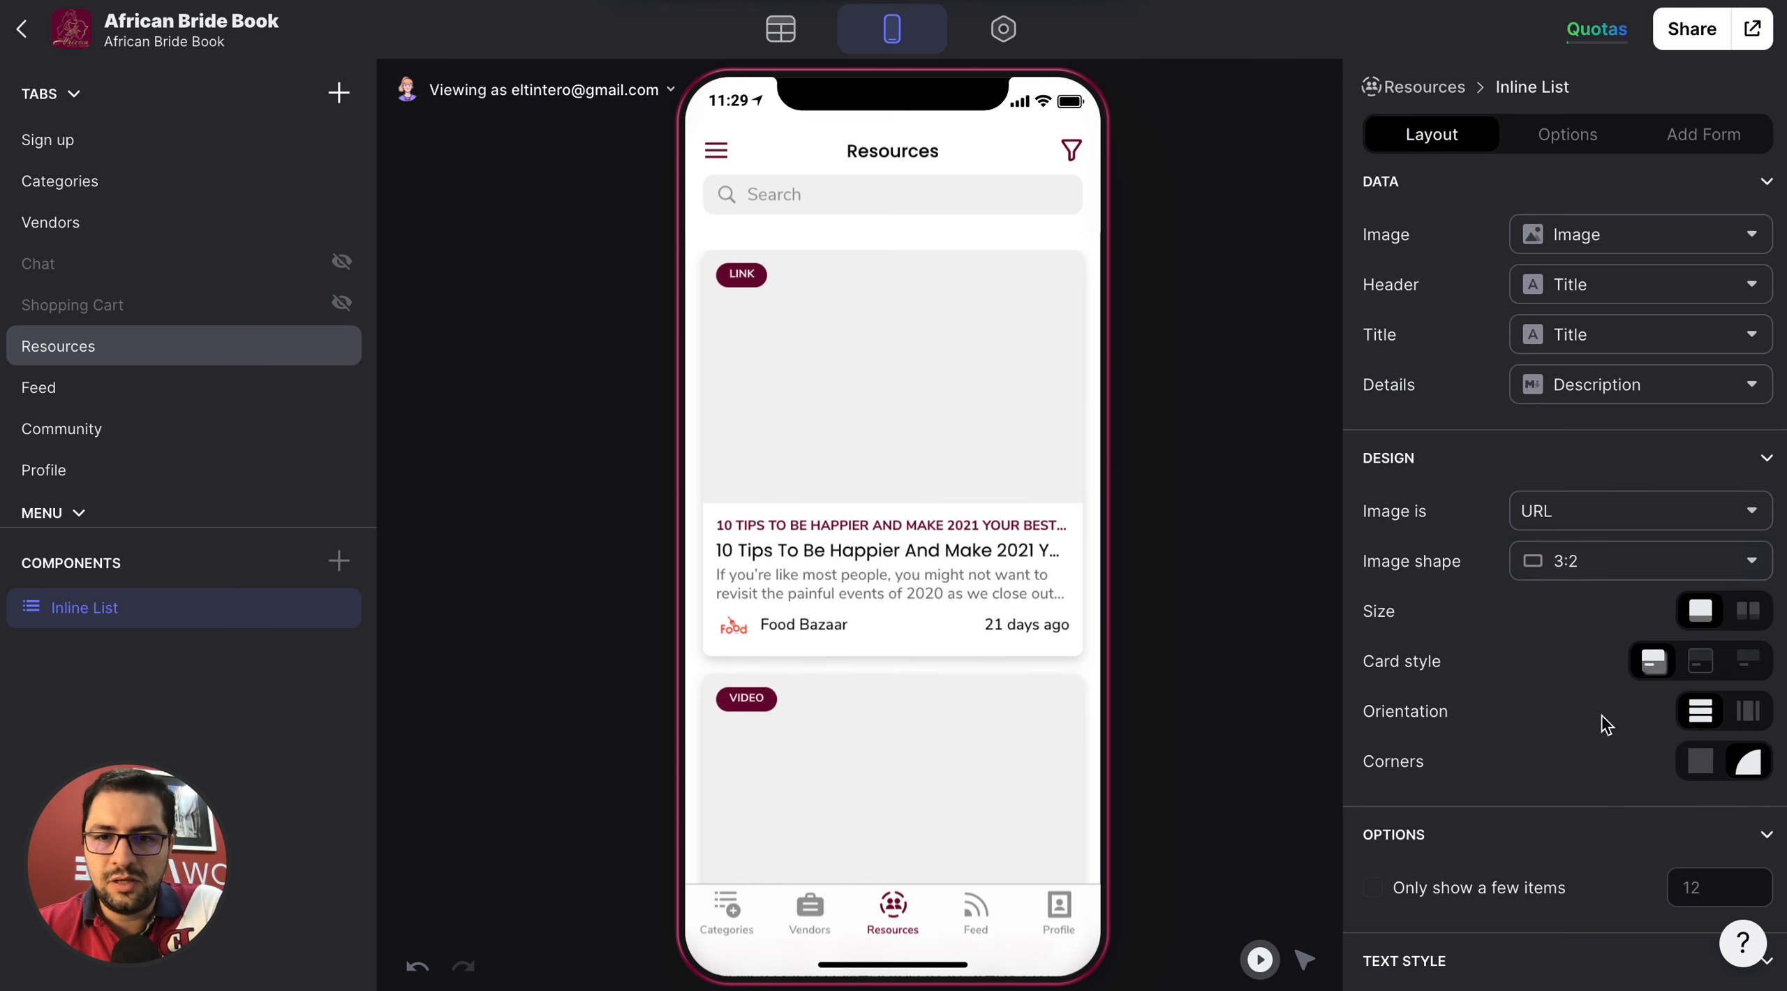
{"action": "left_click", "coordinate": [1570, 566]}
{"action": "left_click", "coordinate": [1583, 617]}
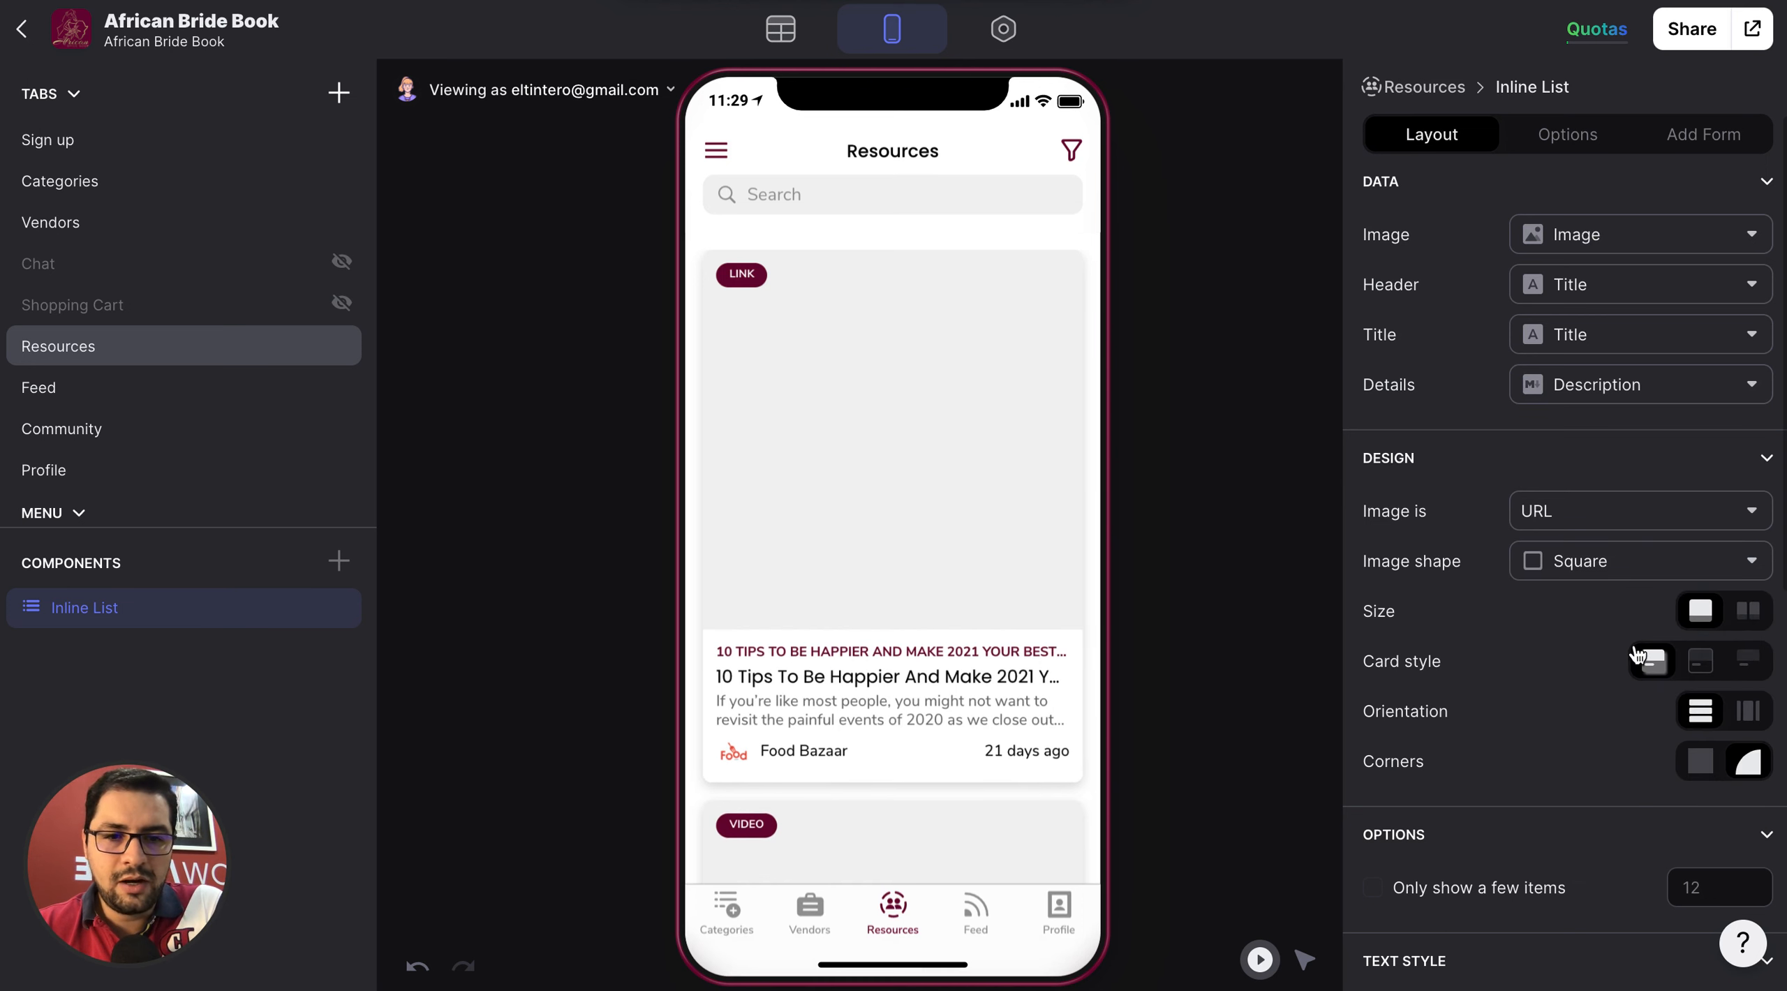
Try the two-column card size on the Resources list, return to full size, and apply the outlined card style.
{"action": "left_click", "coordinate": [1755, 615]}
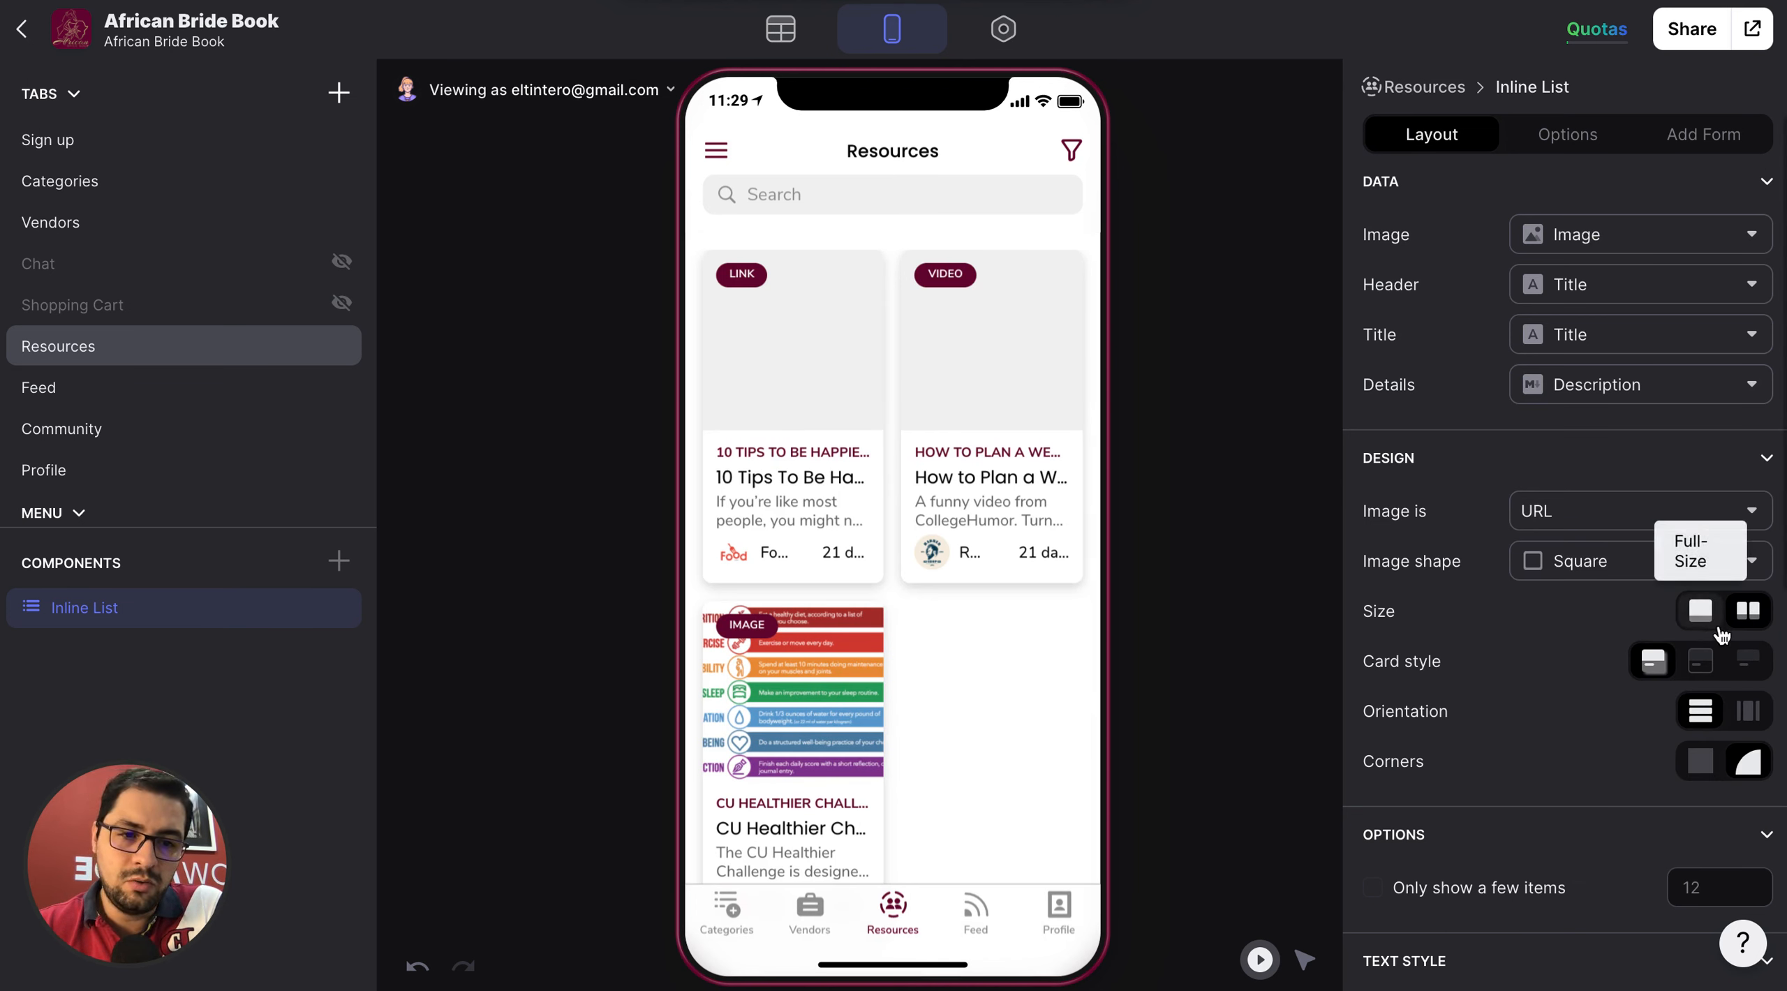
{"action": "left_click", "coordinate": [1701, 661]}
{"action": "left_click", "coordinate": [1698, 618]}
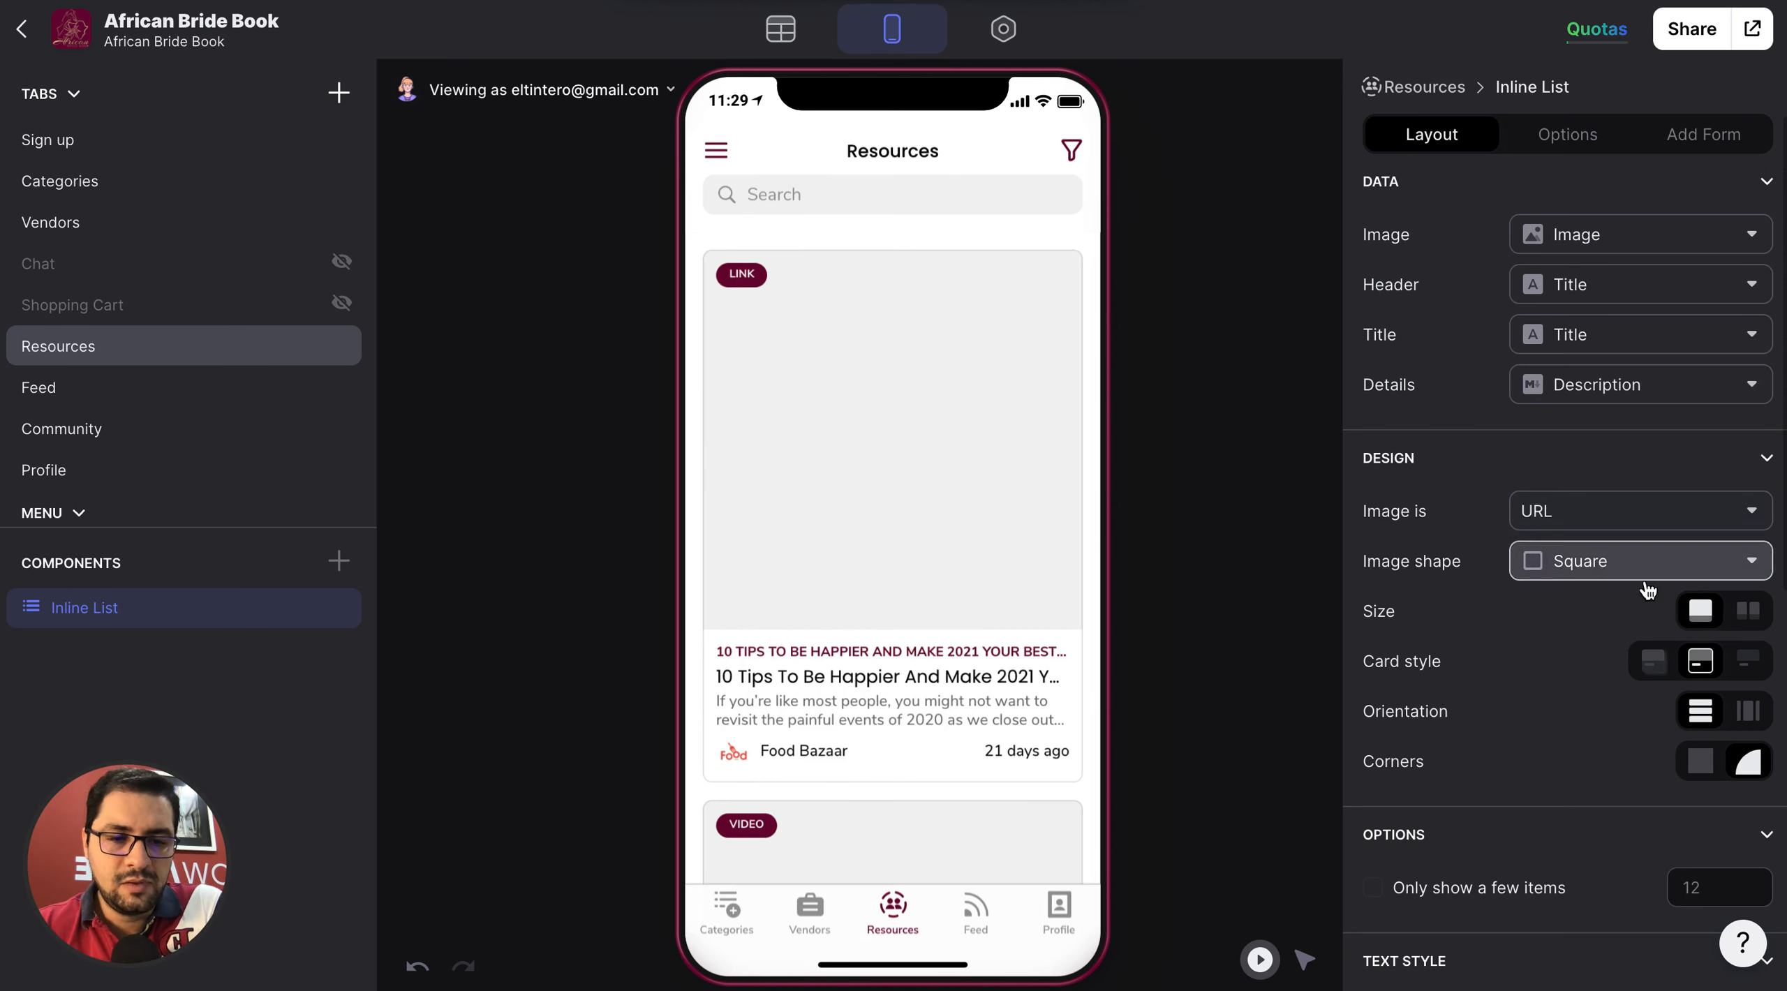
{"action": "scroll", "coordinate": [1466, 572], "scroll_direction": "down", "scroll_amount": 4}
{"action": "scroll", "coordinate": [1465, 573], "scroll_direction": "up", "scroll_amount": 4}
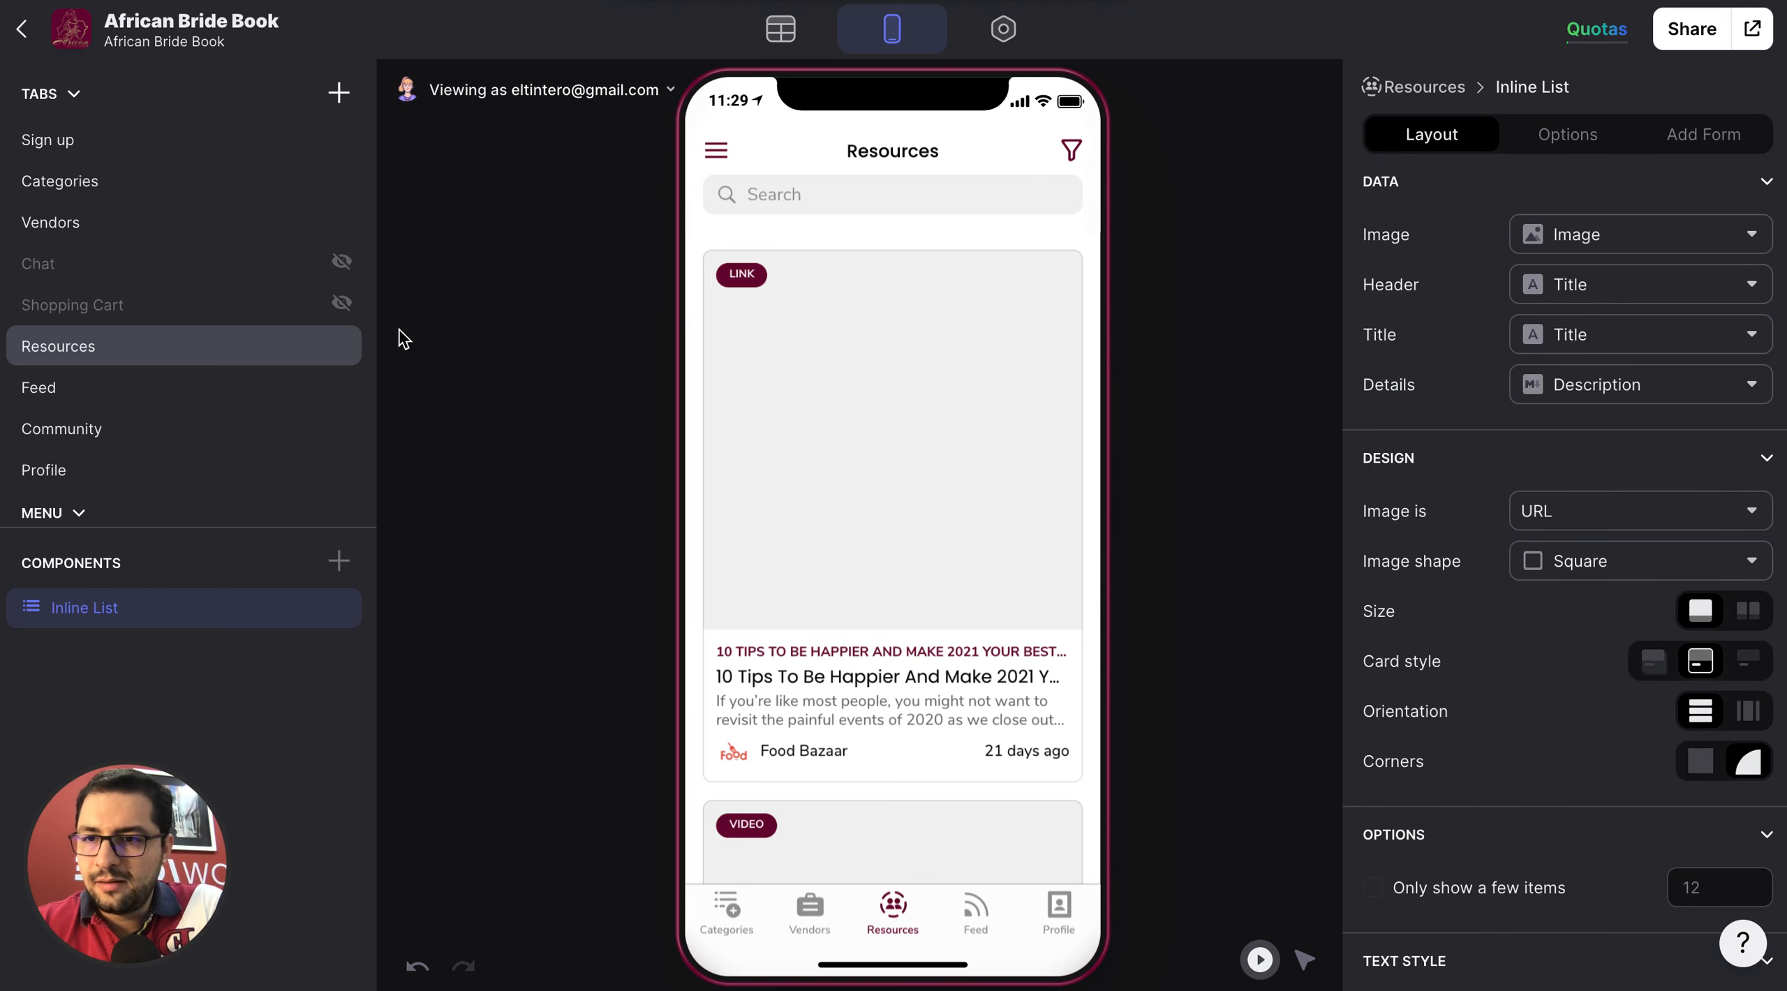
Open the "10 Tips To Be Happier" resource and examine its details screen and components, including the Image component's settings.
{"action": "left_click", "coordinate": [802, 430]}
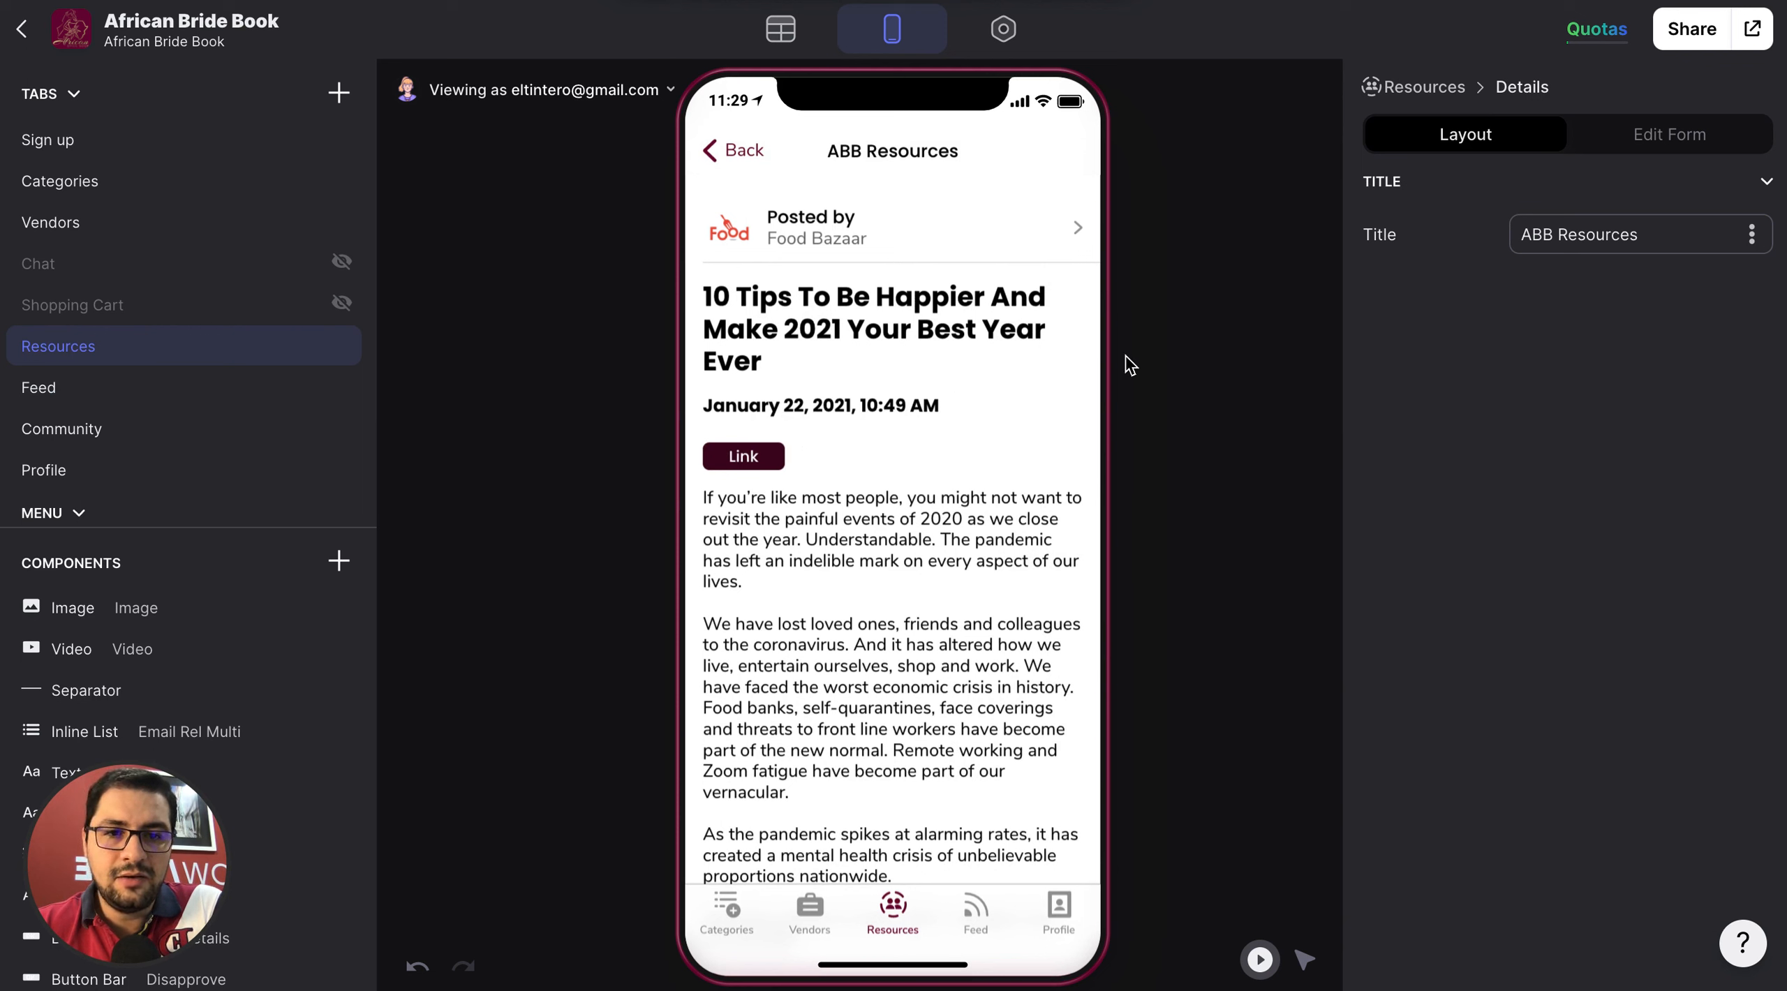
{"action": "left_click_drag", "start_coordinate": [137, 867], "coordinate": [1654, 862]}
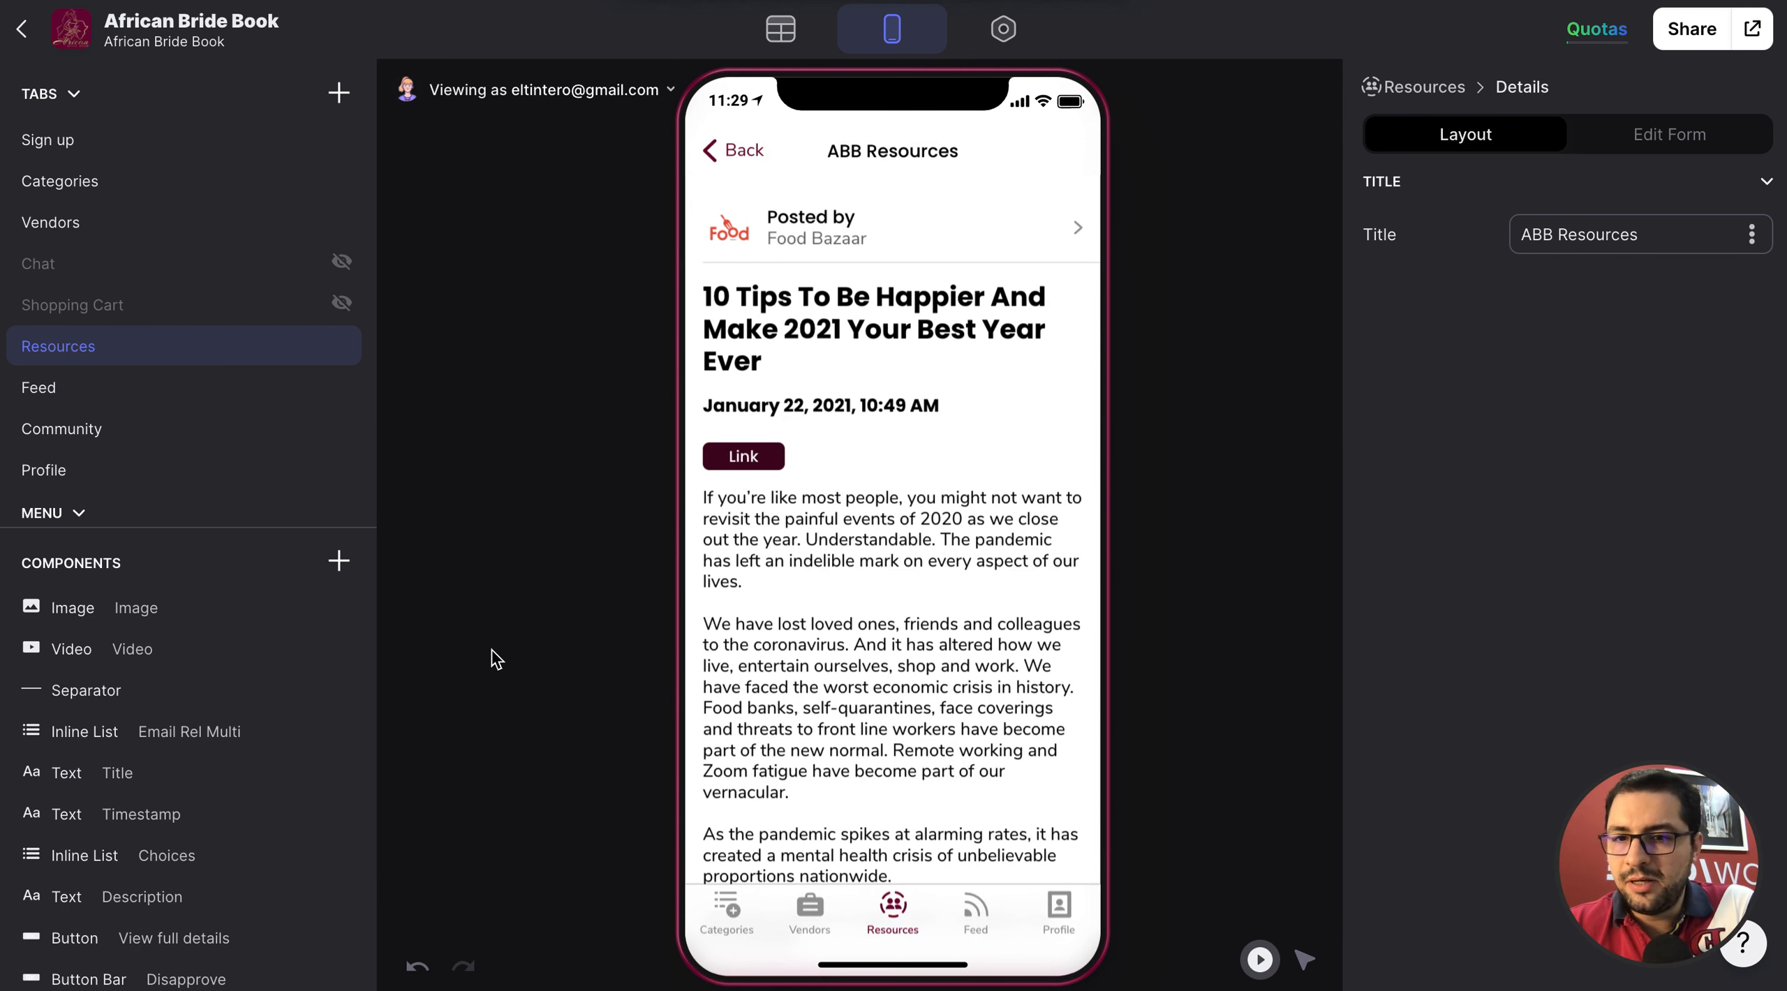
{"action": "scroll", "coordinate": [790, 381], "scroll_direction": "down", "scroll_amount": 5}
{"action": "scroll", "coordinate": [791, 383], "scroll_direction": "up", "scroll_amount": 5}
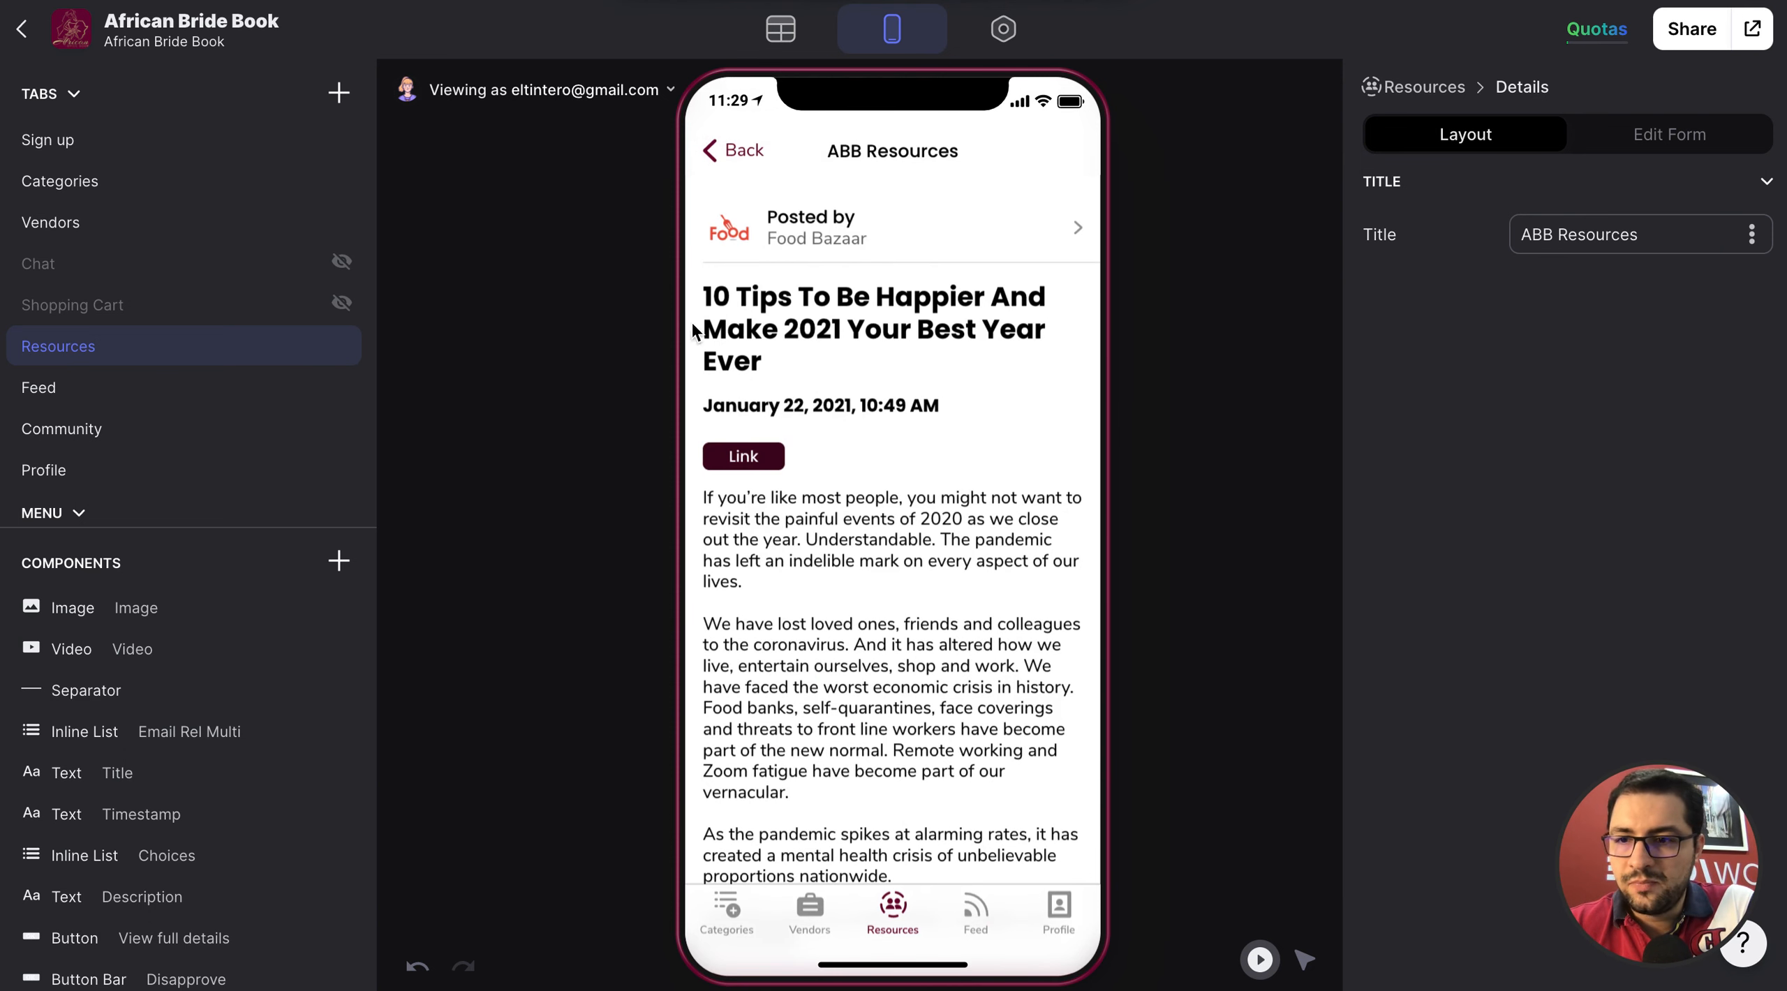
{"action": "left_click", "coordinate": [123, 621]}
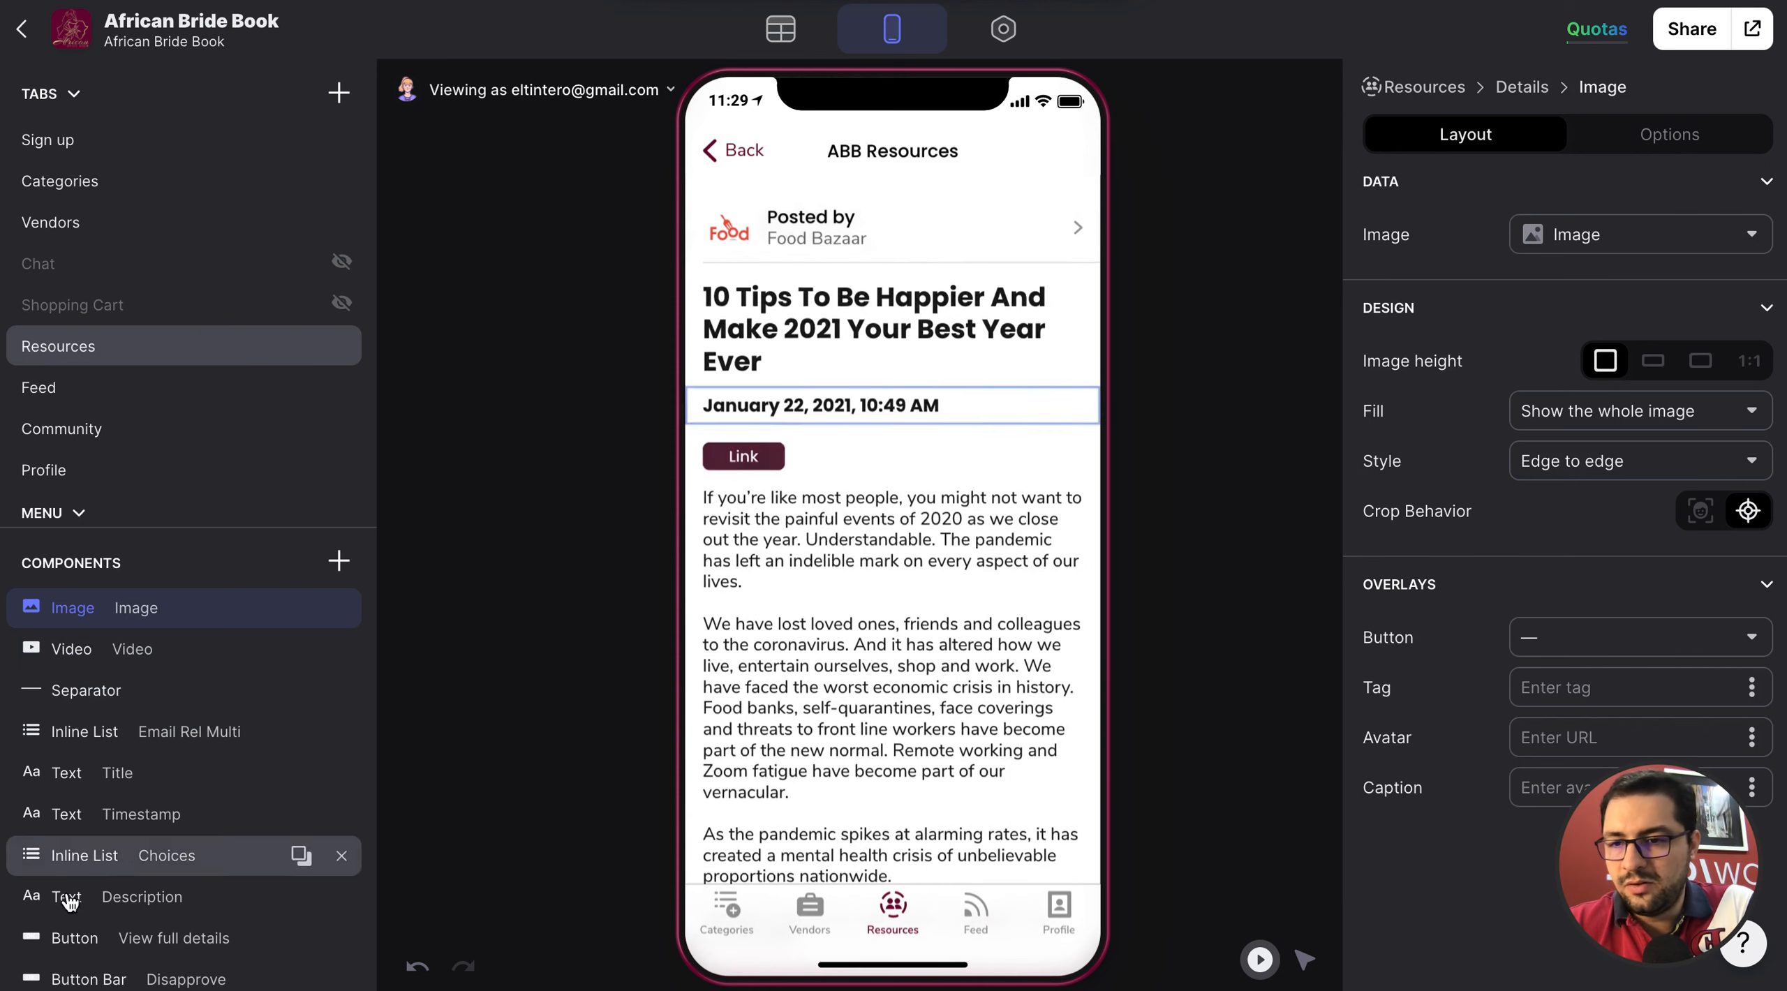
{"action": "scroll", "coordinate": [136, 795], "scroll_direction": "down", "scroll_amount": 2}
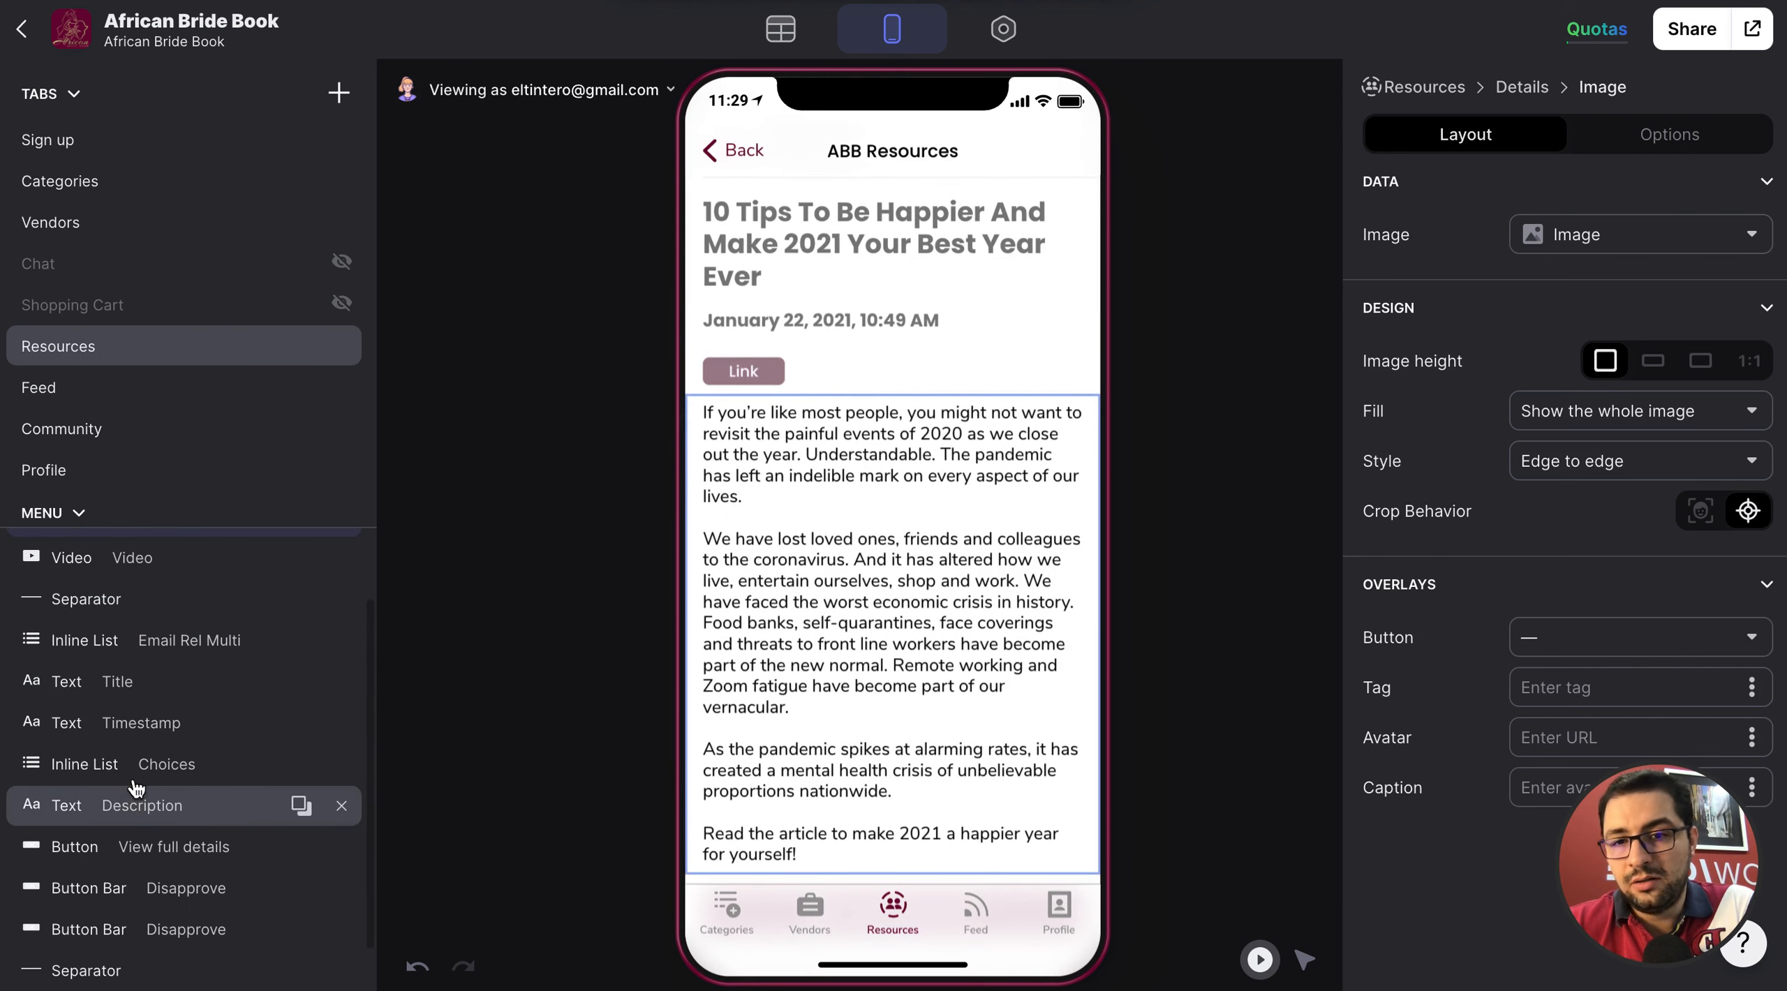
{"action": "scroll", "coordinate": [835, 733], "scroll_direction": "down", "scroll_amount": 3}
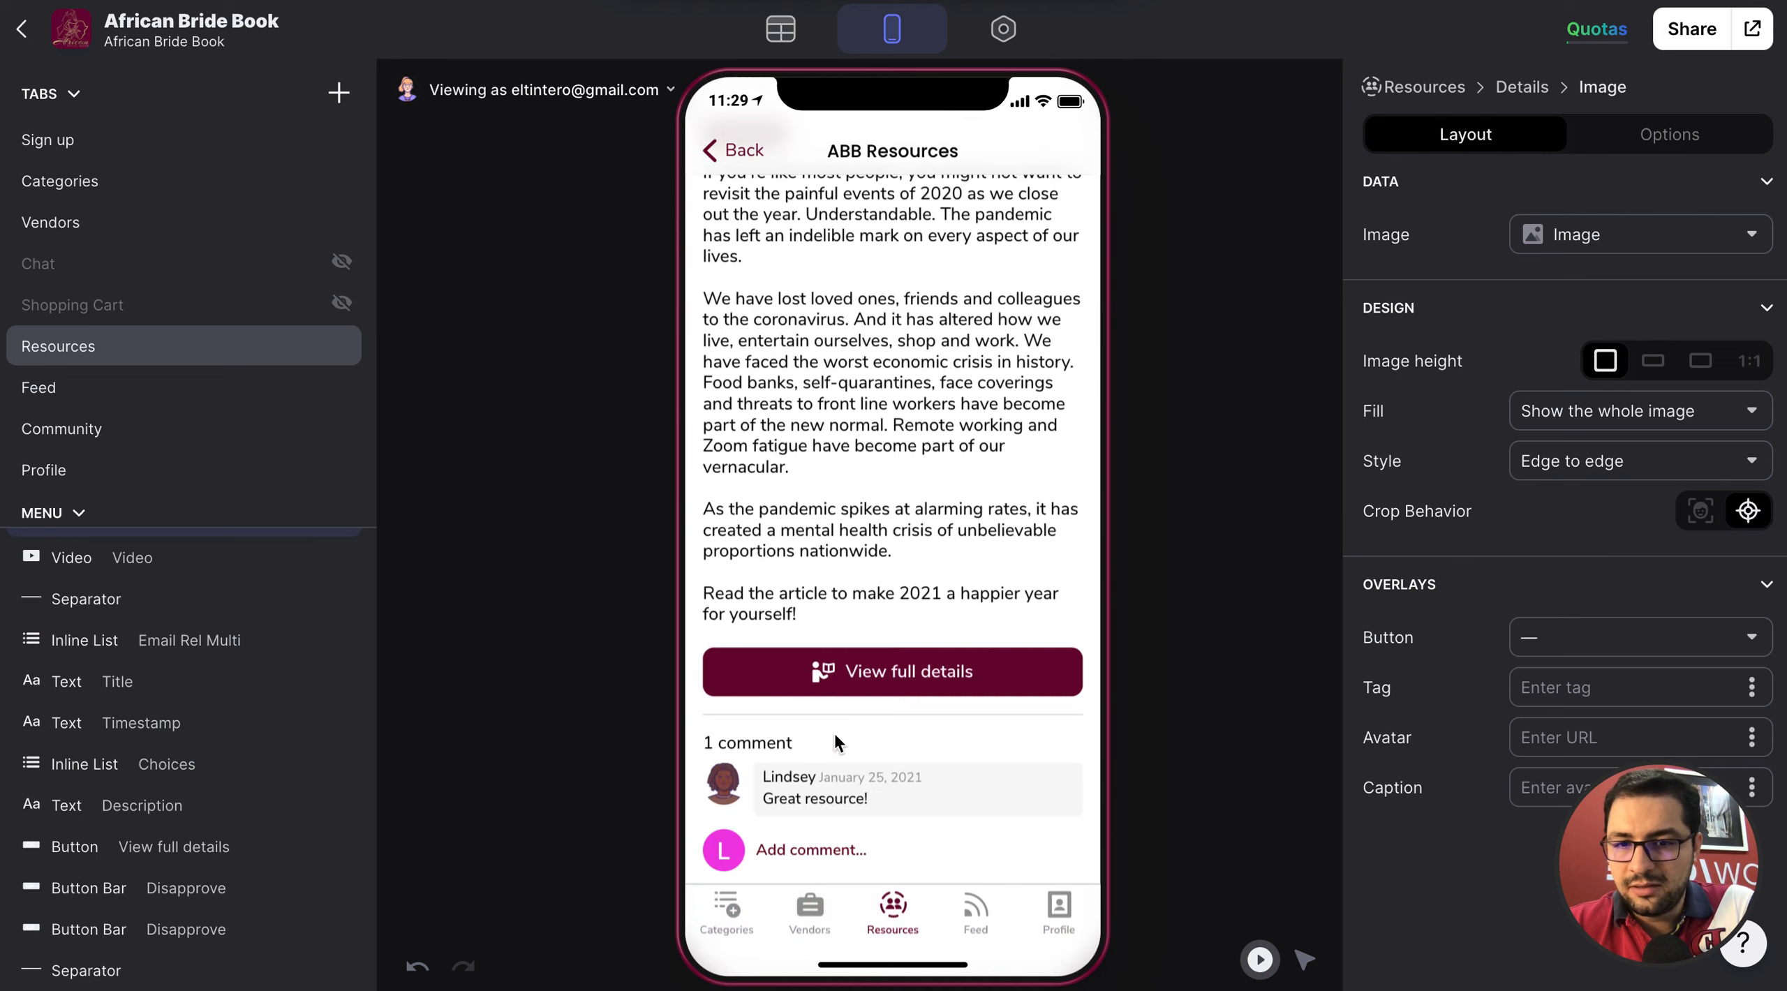
{"action": "scroll", "coordinate": [311, 795], "scroll_direction": "down", "scroll_amount": 1}
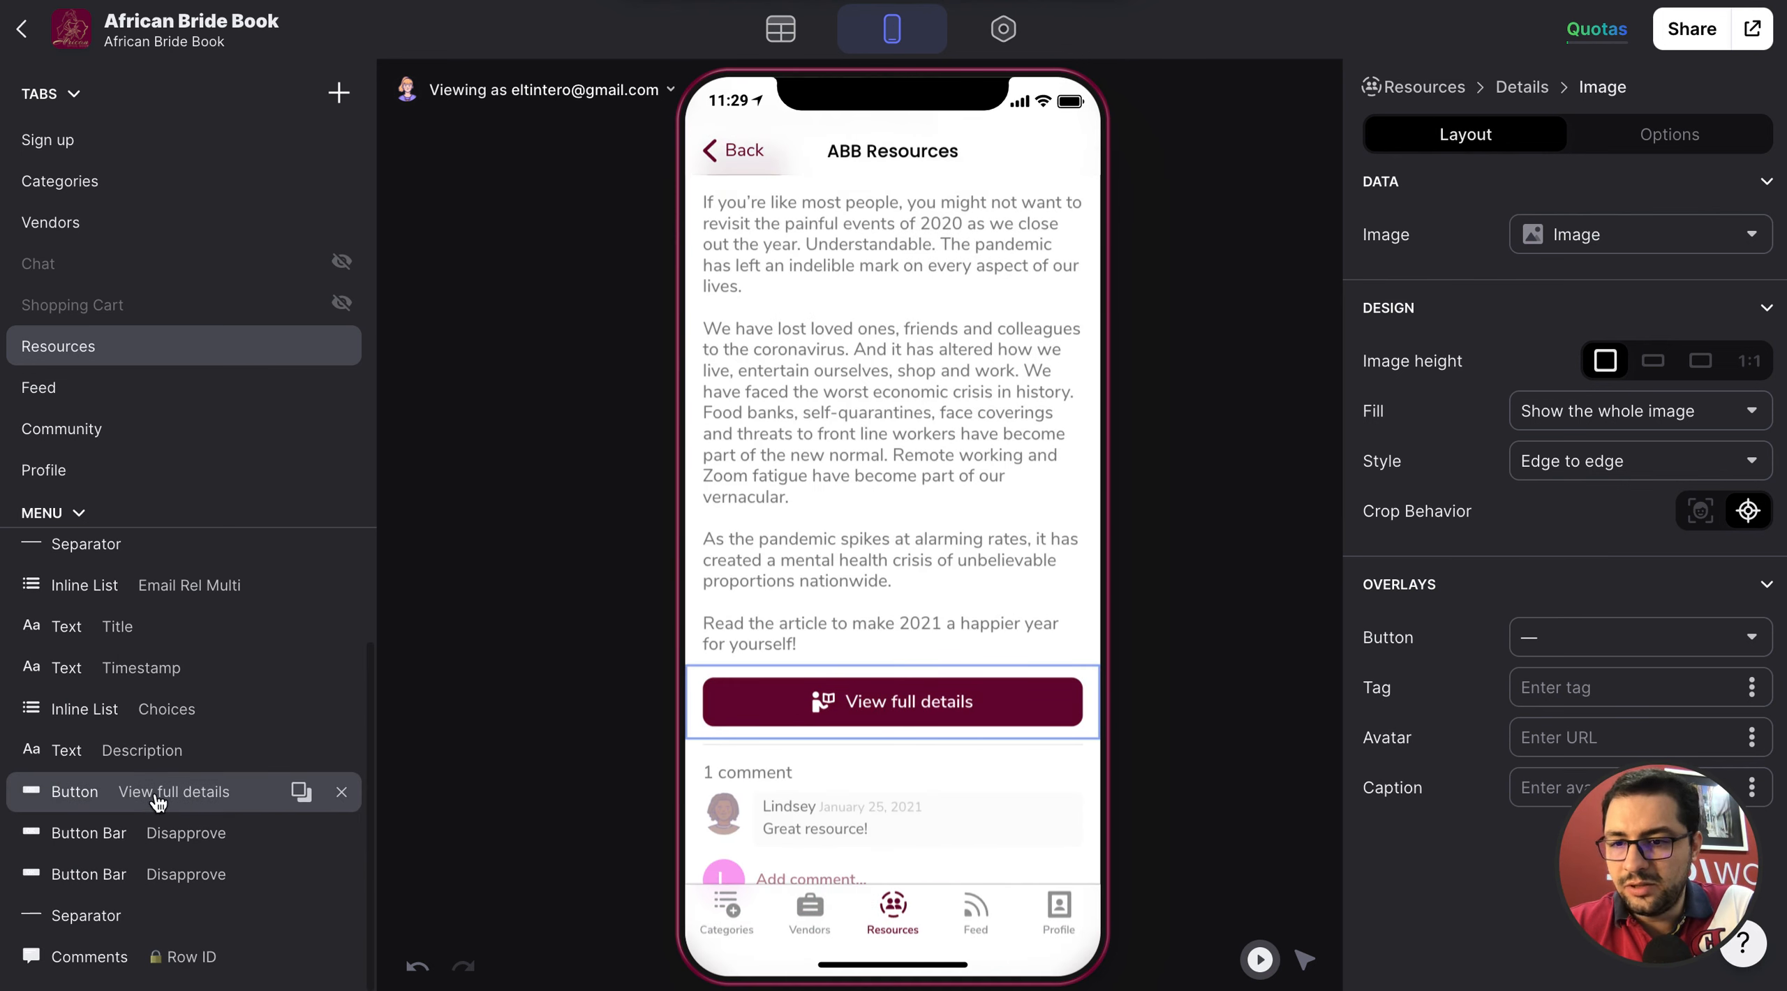
Try "View more" as the title of the details screen's button, and change it back to "View full details".
{"action": "left_click", "coordinate": [228, 791]}
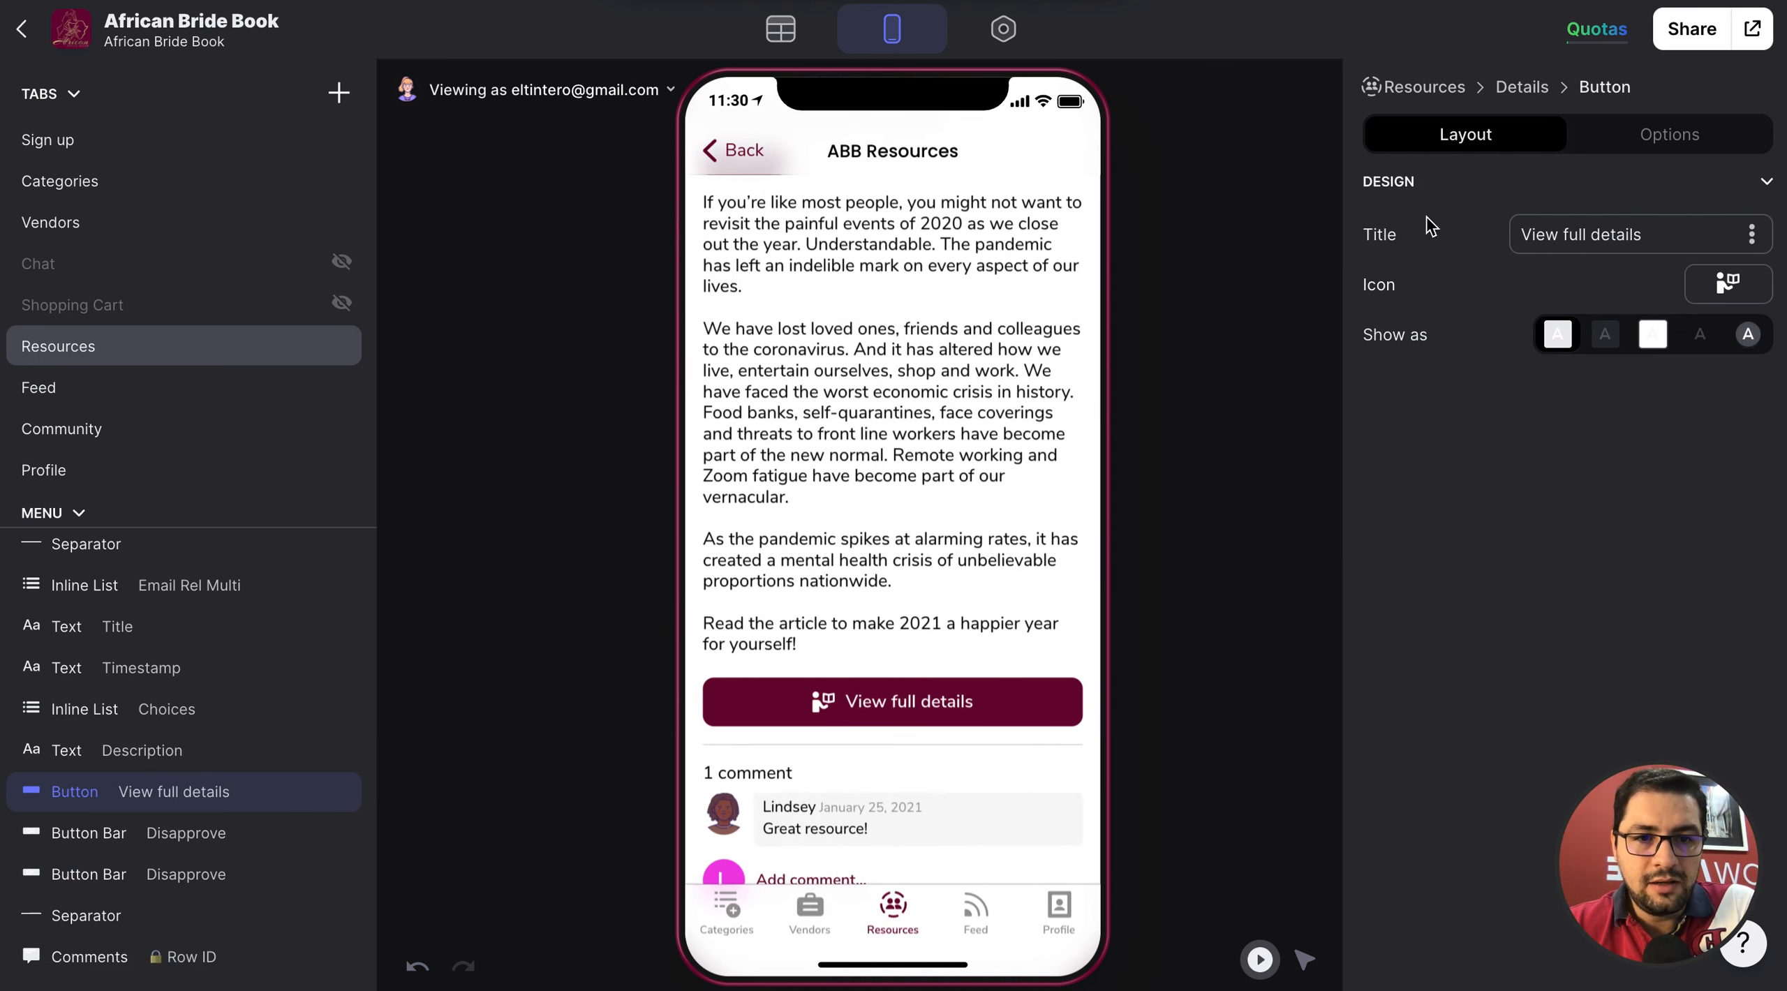
{"action": "left_click_drag", "start_coordinate": [1654, 234], "coordinate": [1550, 234]}
{"action": "key", "text": "BackSpace"}
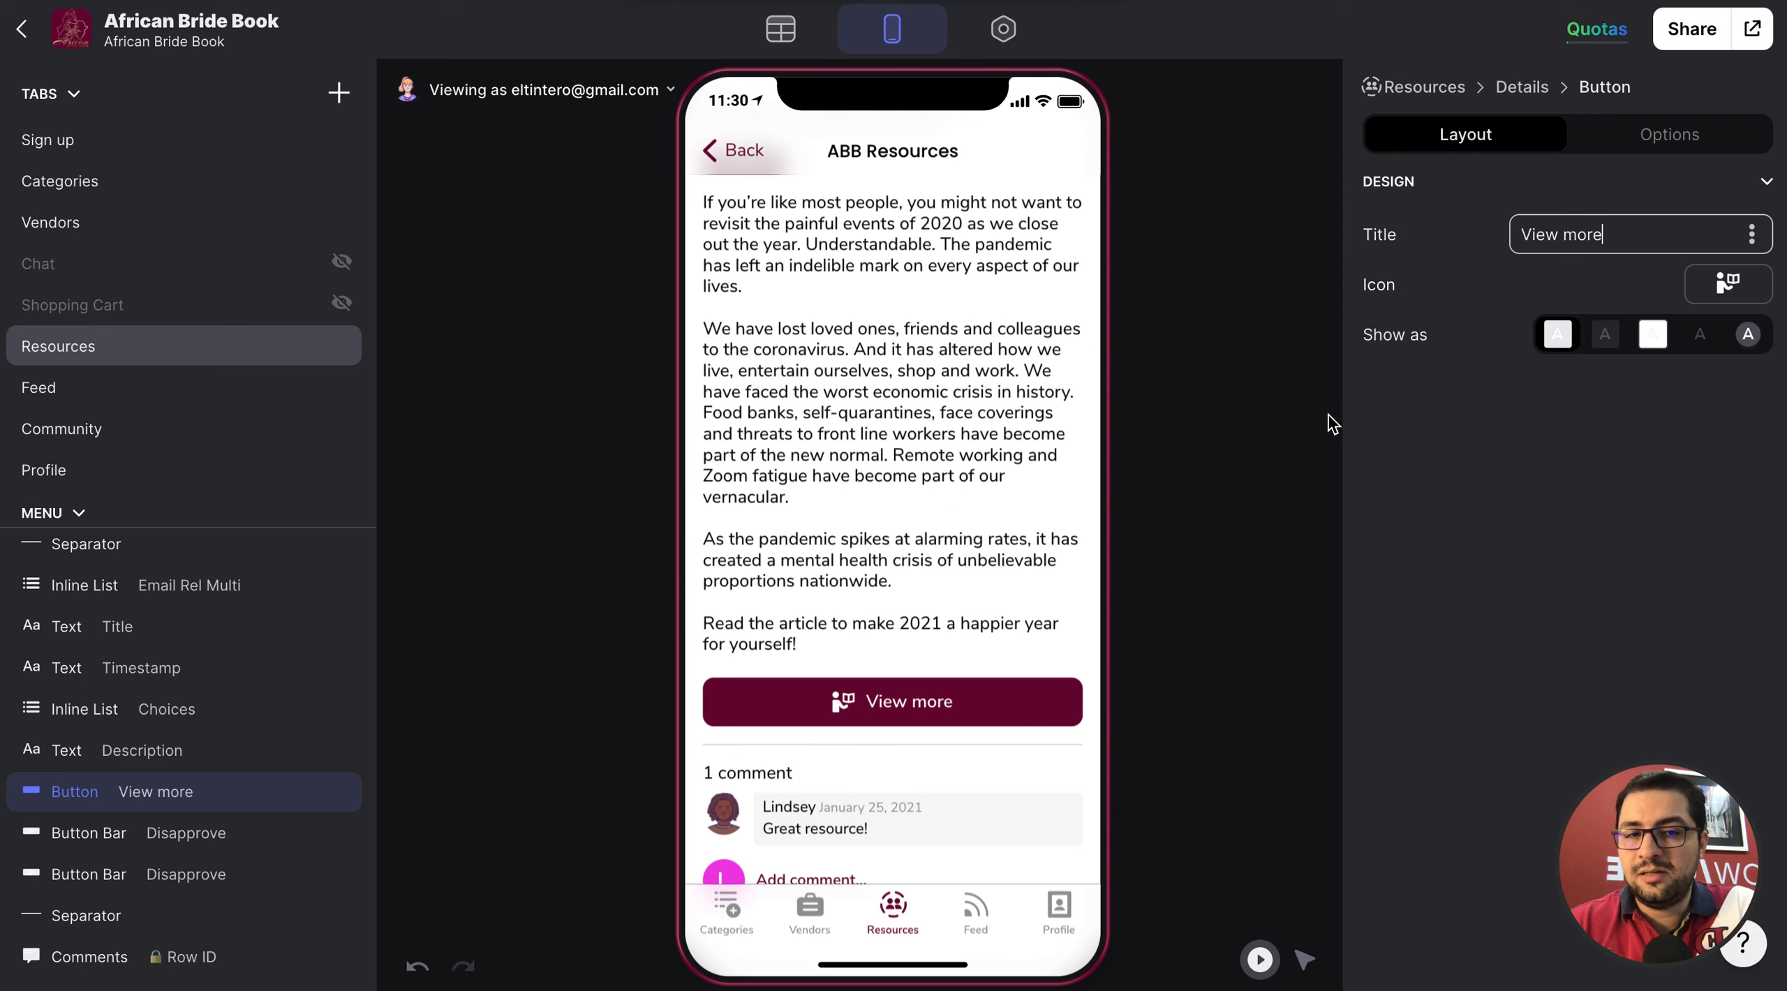
{"action": "double_click", "coordinate": [1583, 234]}
{"action": "type", "text": "full dew"}
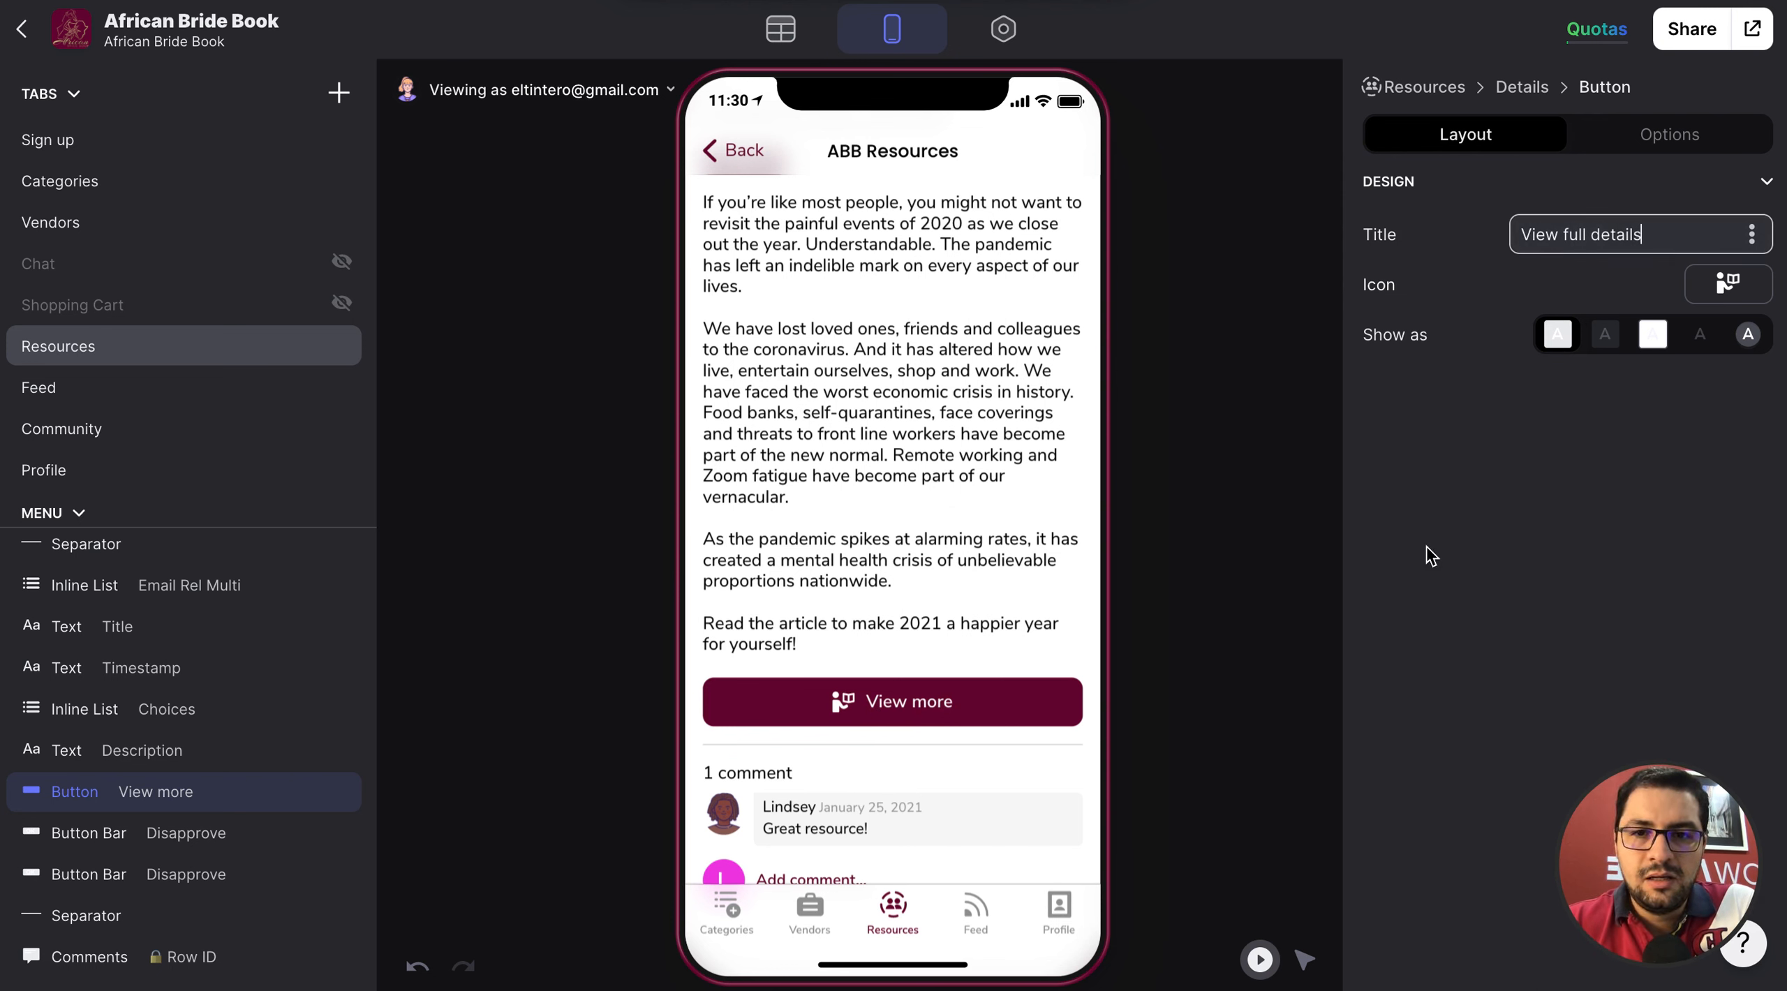
{"action": "scroll", "coordinate": [345, 563], "scroll_direction": "up", "scroll_amount": 3}
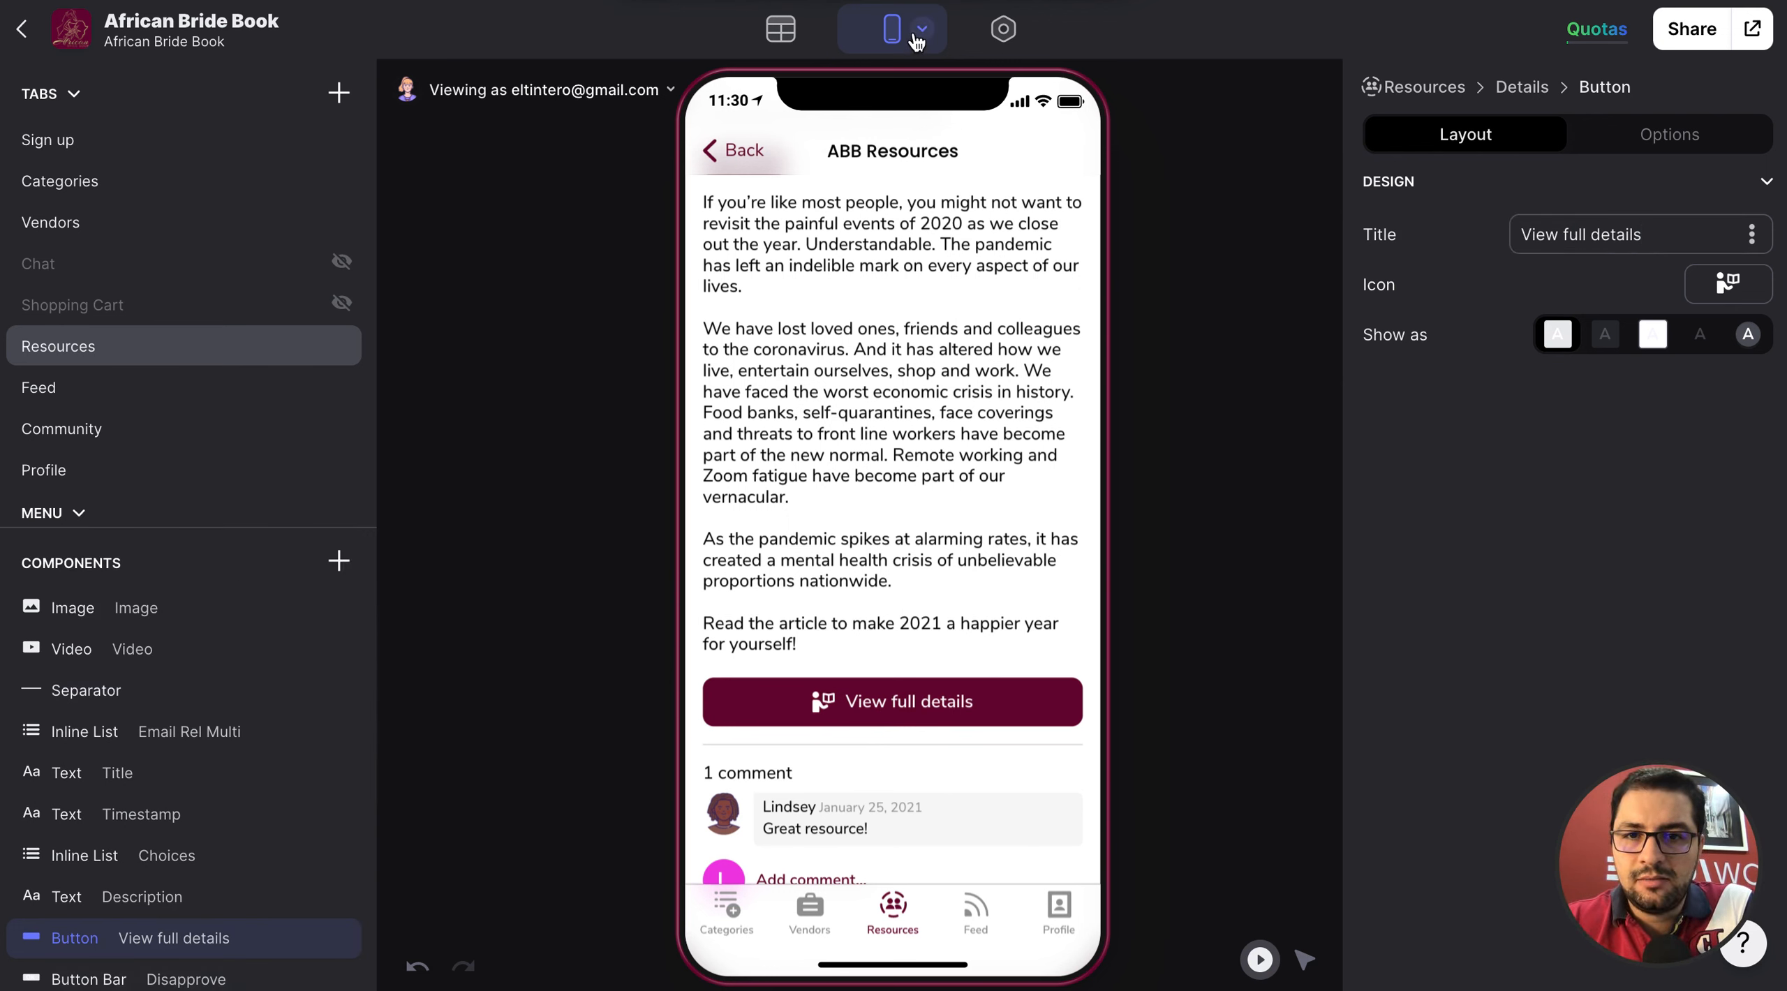
Preview the resource's details screen as an Android device, and go back to the iOS preview.
{"action": "left_click", "coordinate": [922, 30]}
{"action": "left_click", "coordinate": [840, 84]}
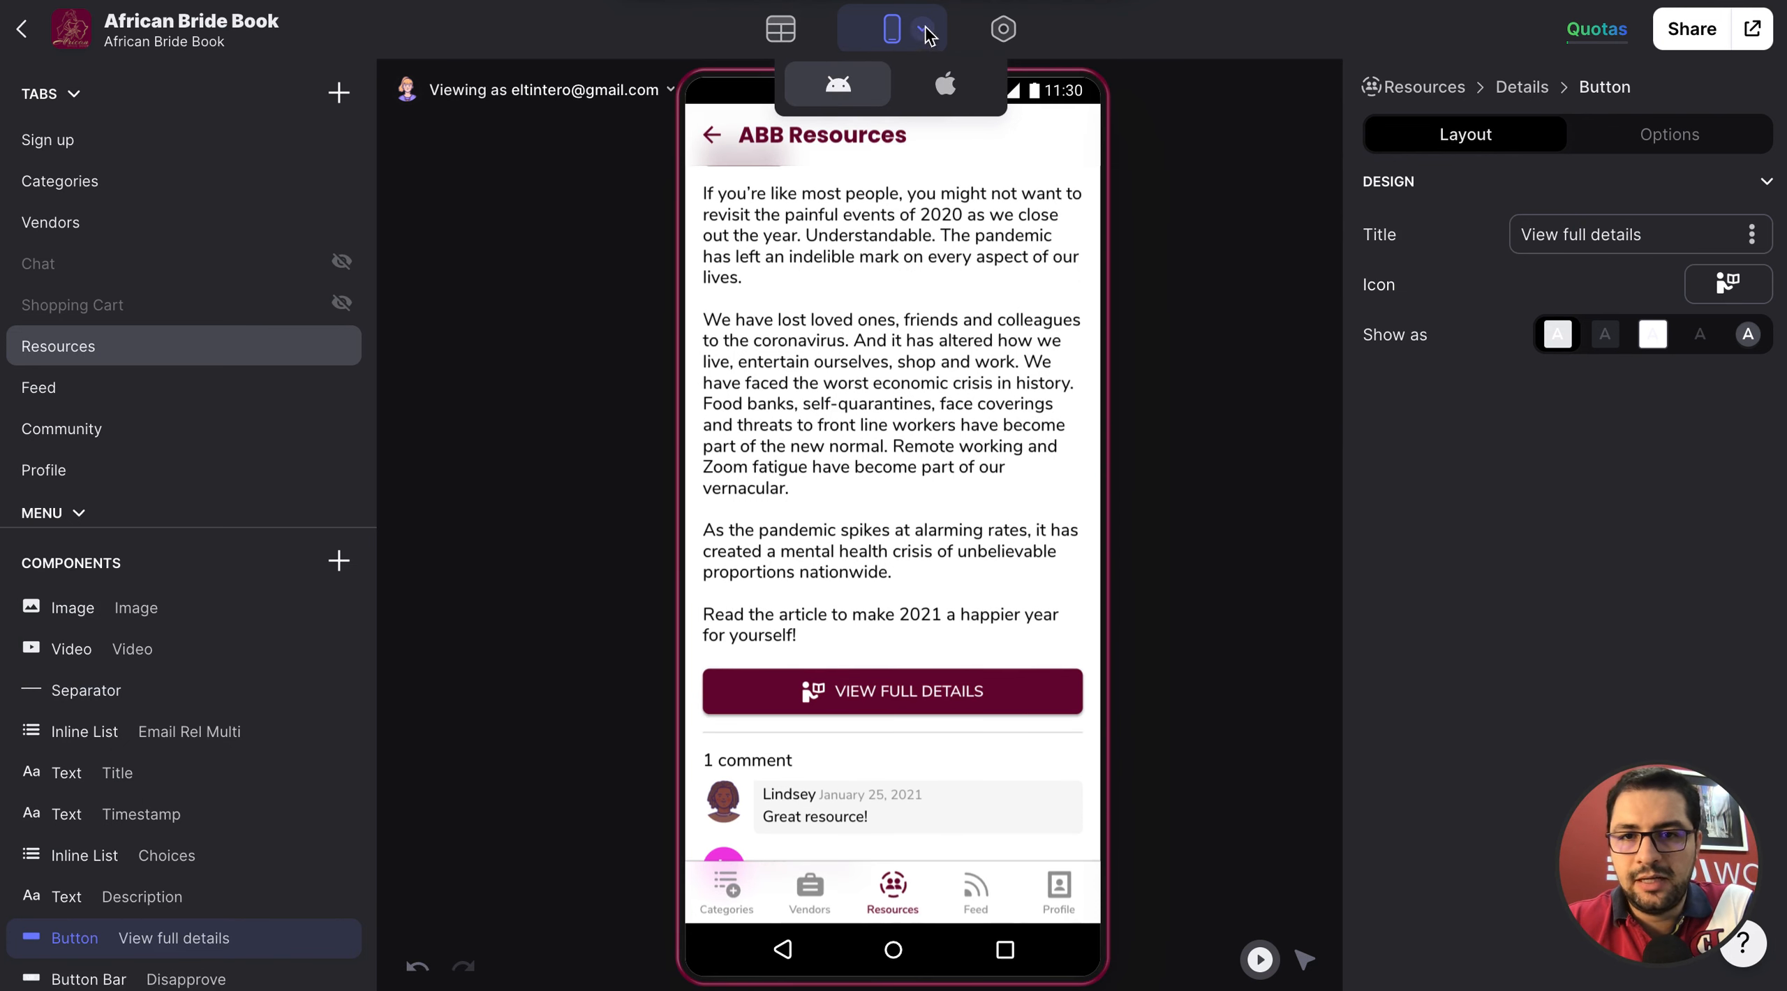
{"action": "left_click", "coordinate": [942, 83]}
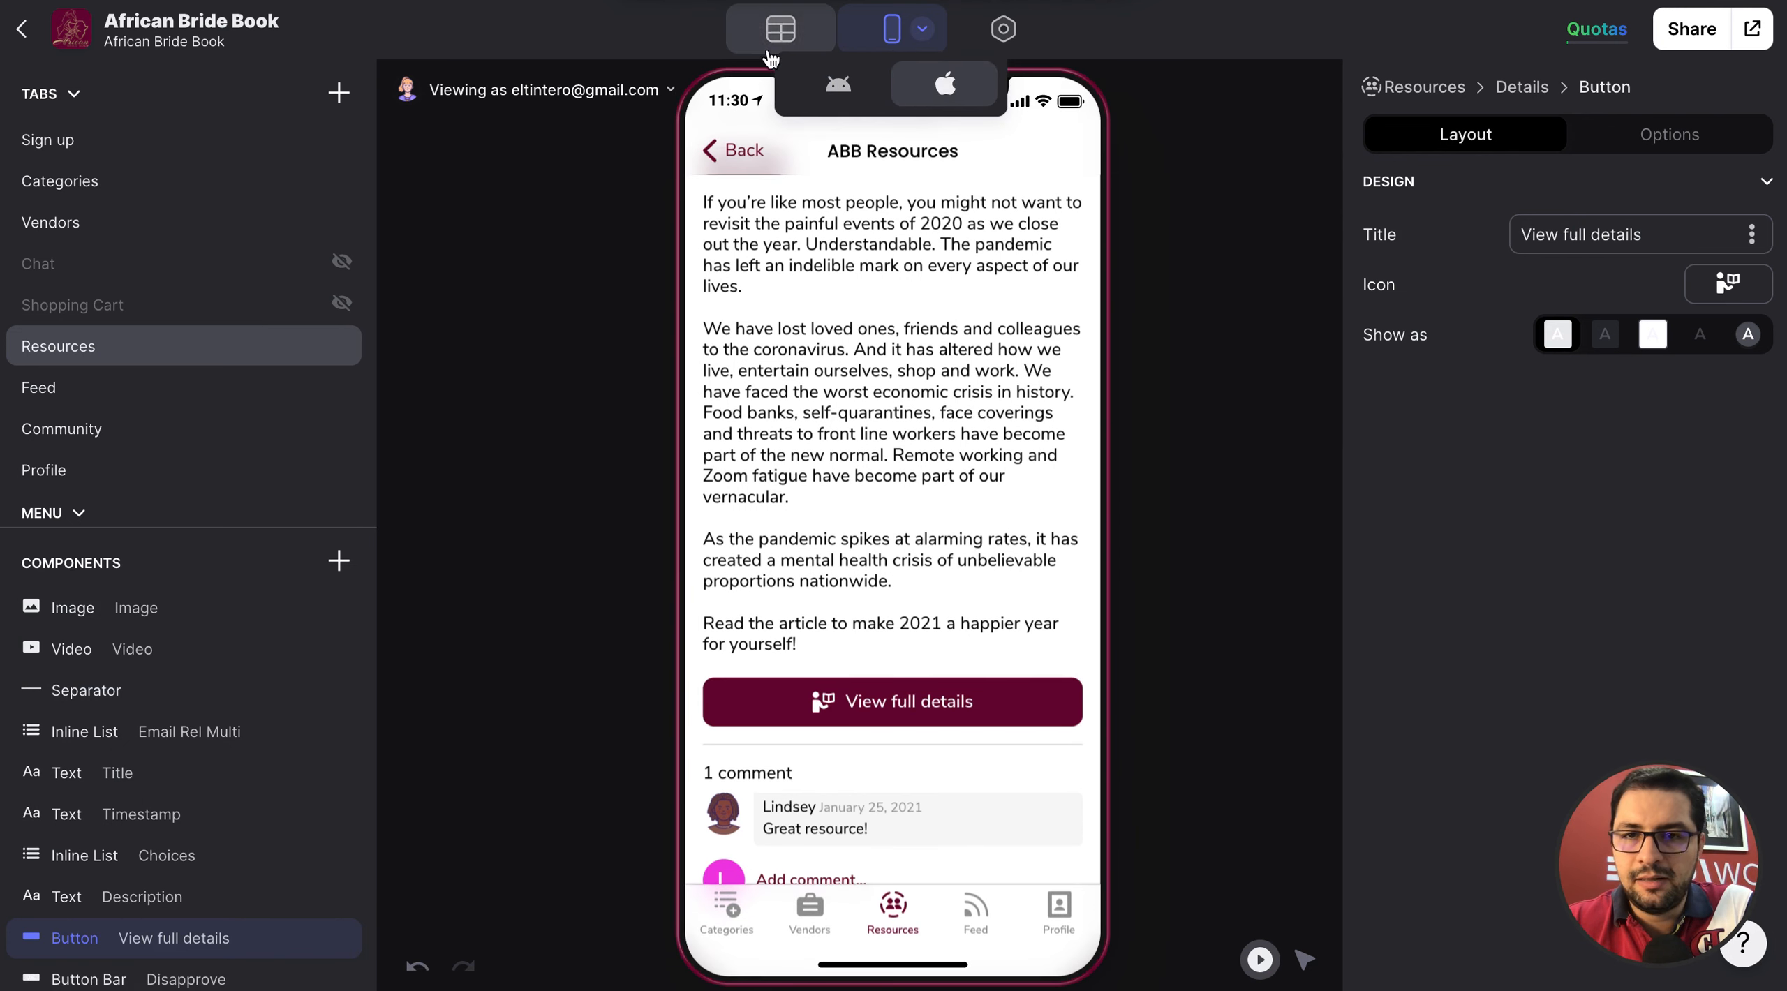
Look through the Resources, Connections, Admin and Profile tables in the data editor, and return to the layout editor.
{"action": "left_click", "coordinate": [779, 33]}
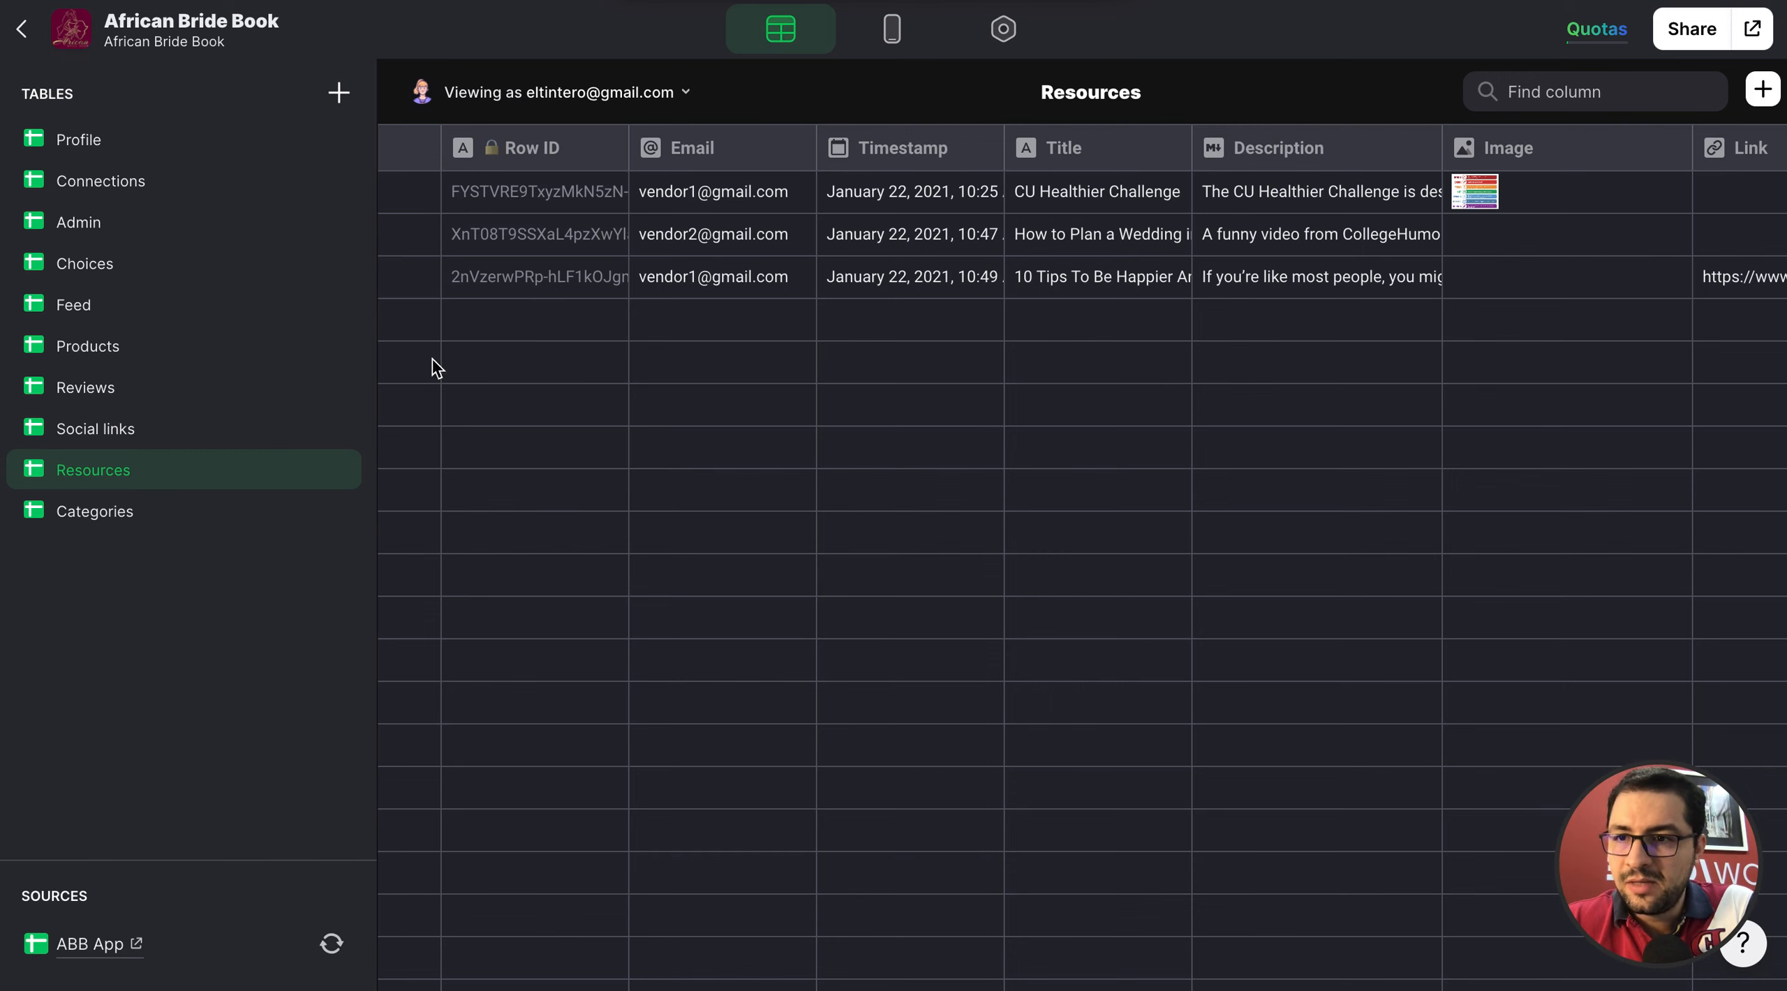
{"action": "left_click", "coordinate": [126, 152]}
{"action": "left_click", "coordinate": [127, 181]}
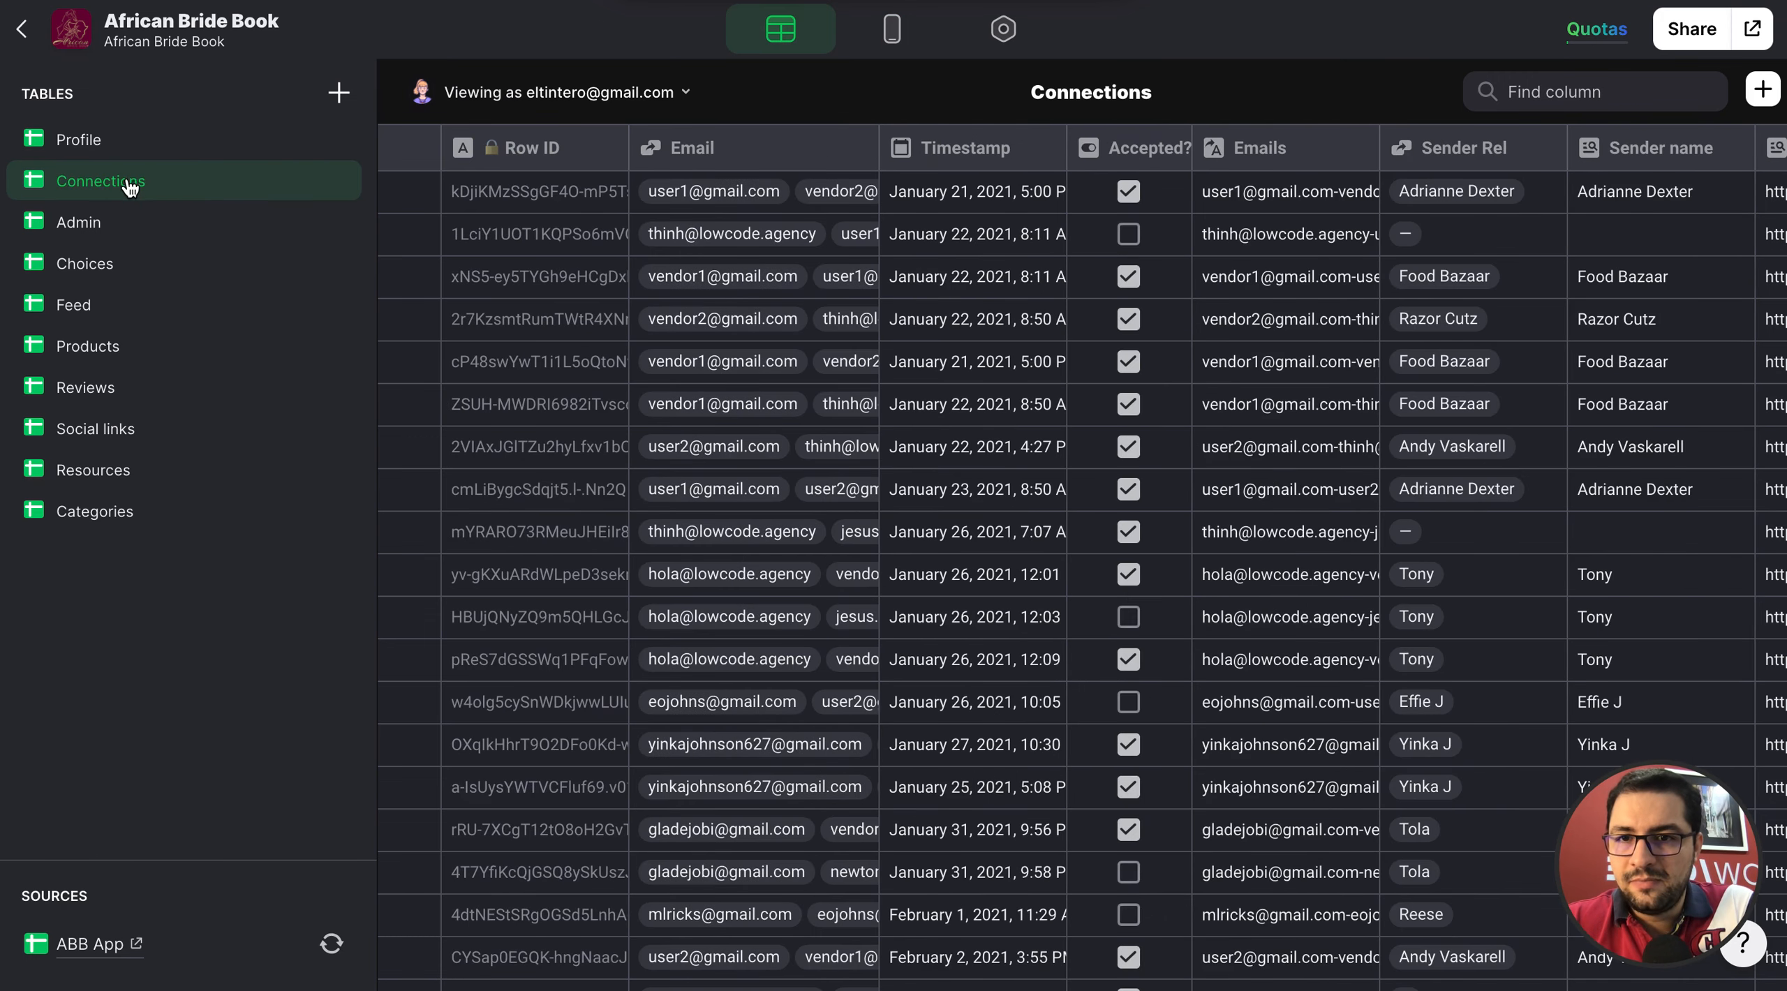
{"action": "left_click", "coordinate": [136, 217]}
{"action": "left_click", "coordinate": [128, 147]}
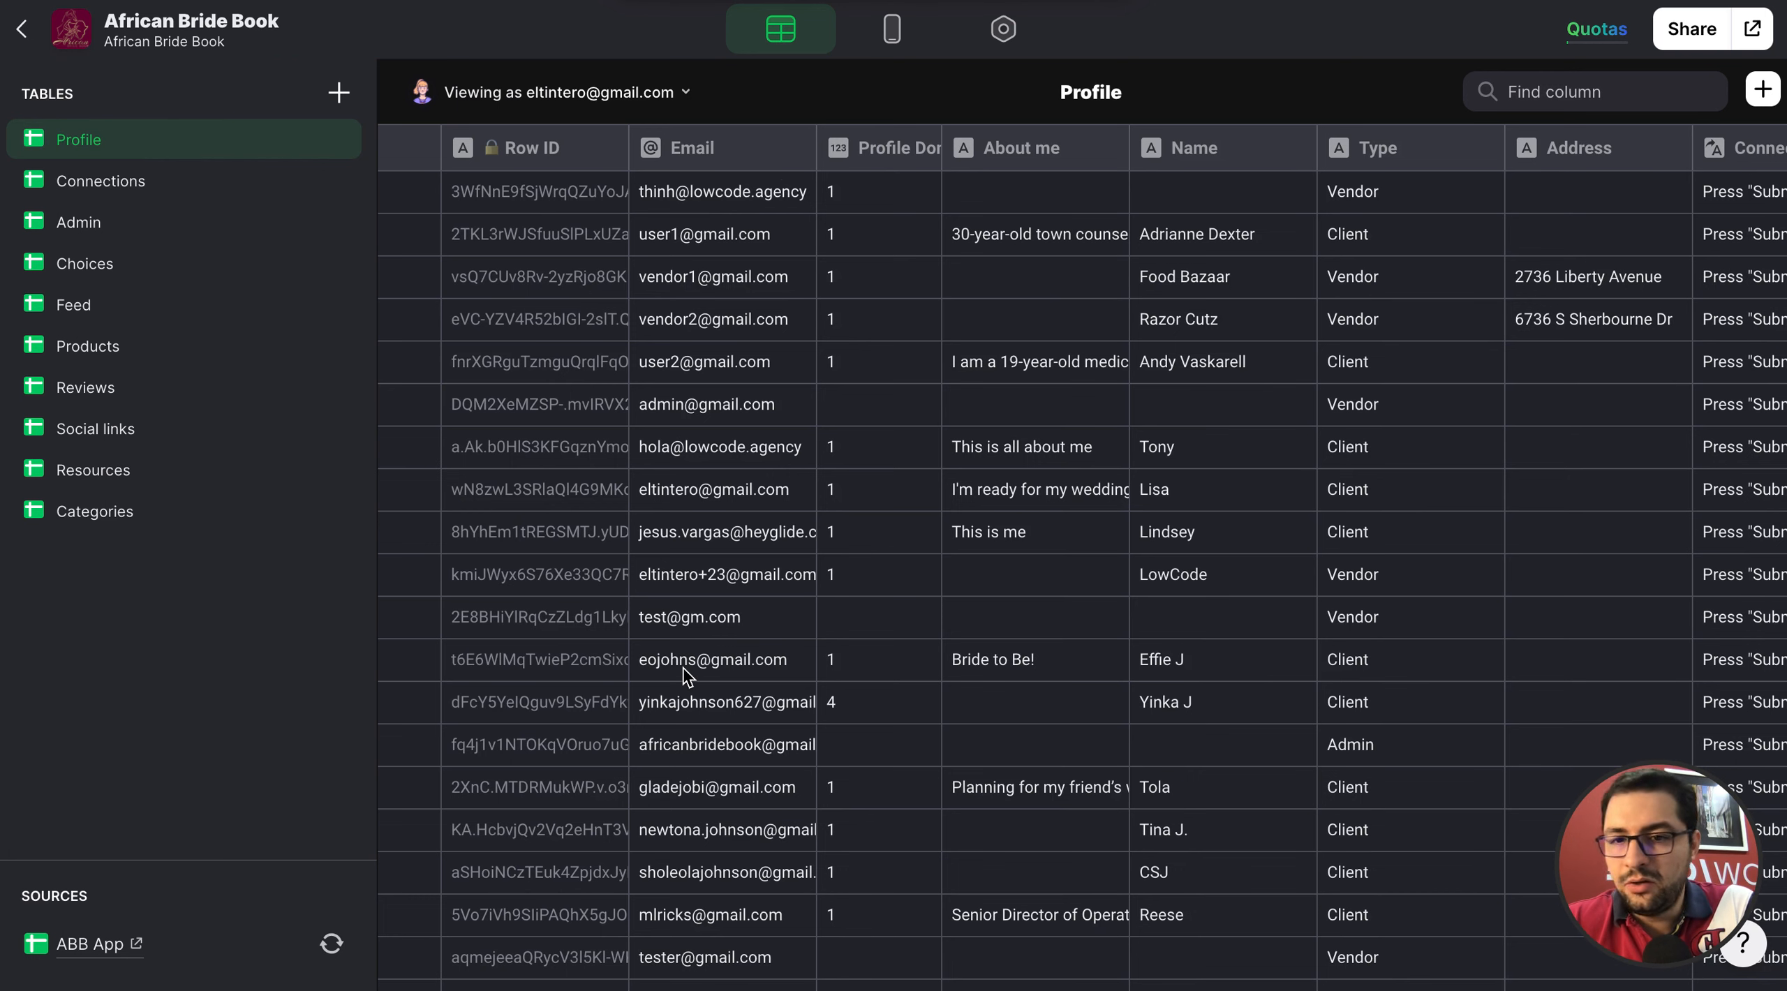
{"action": "scroll", "coordinate": [688, 673], "scroll_direction": "down", "scroll_amount": 3}
{"action": "scroll", "coordinate": [688, 673], "scroll_direction": "up", "scroll_amount": 3}
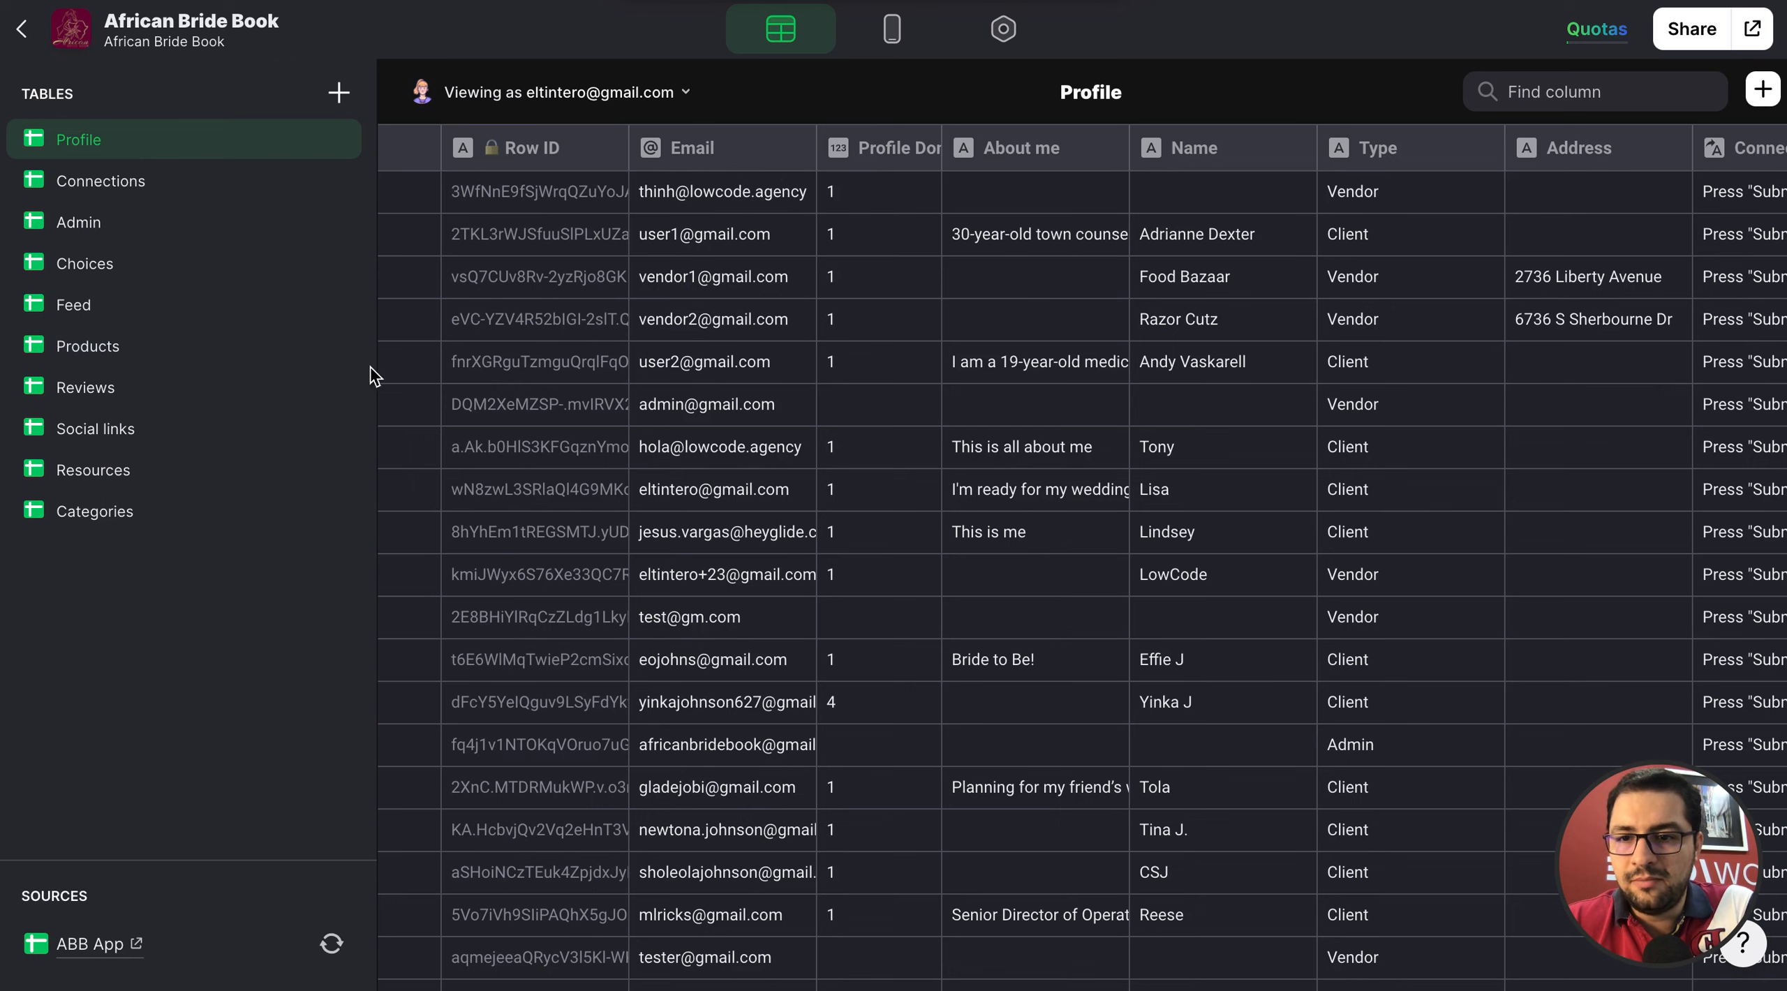
{"action": "scroll", "coordinate": [558, 475], "scroll_direction": "down", "scroll_amount": 3}
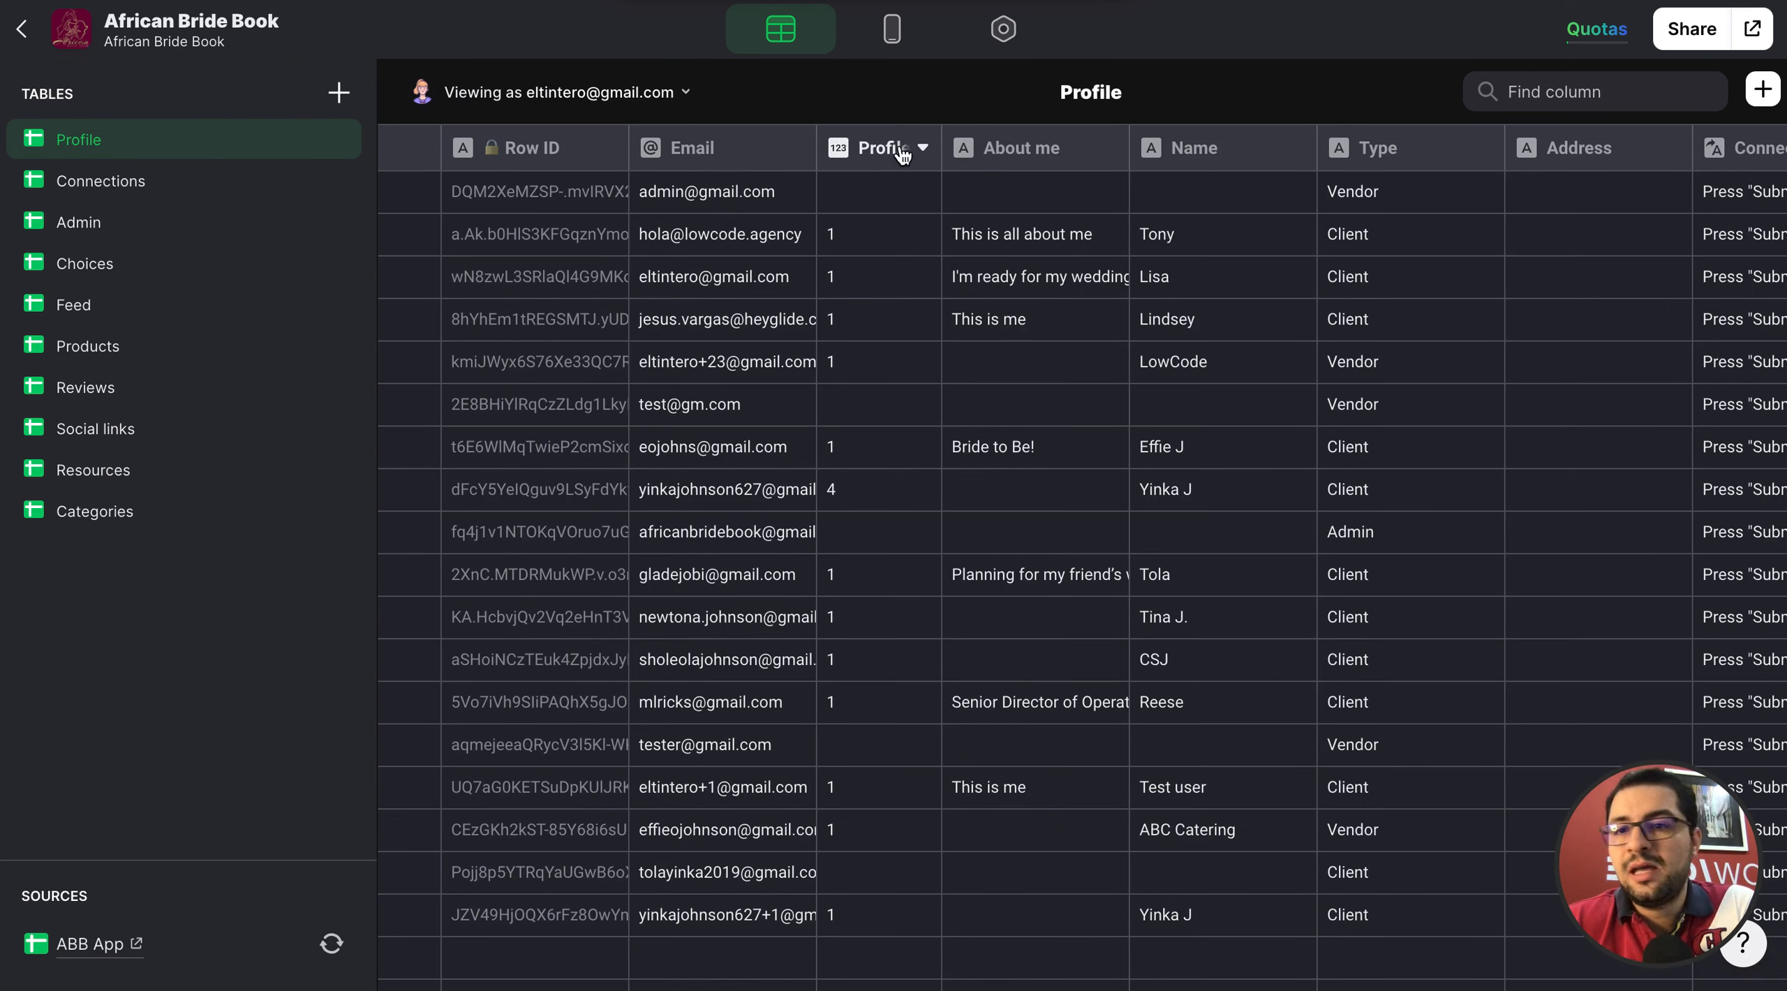
{"action": "left_click", "coordinate": [897, 44]}
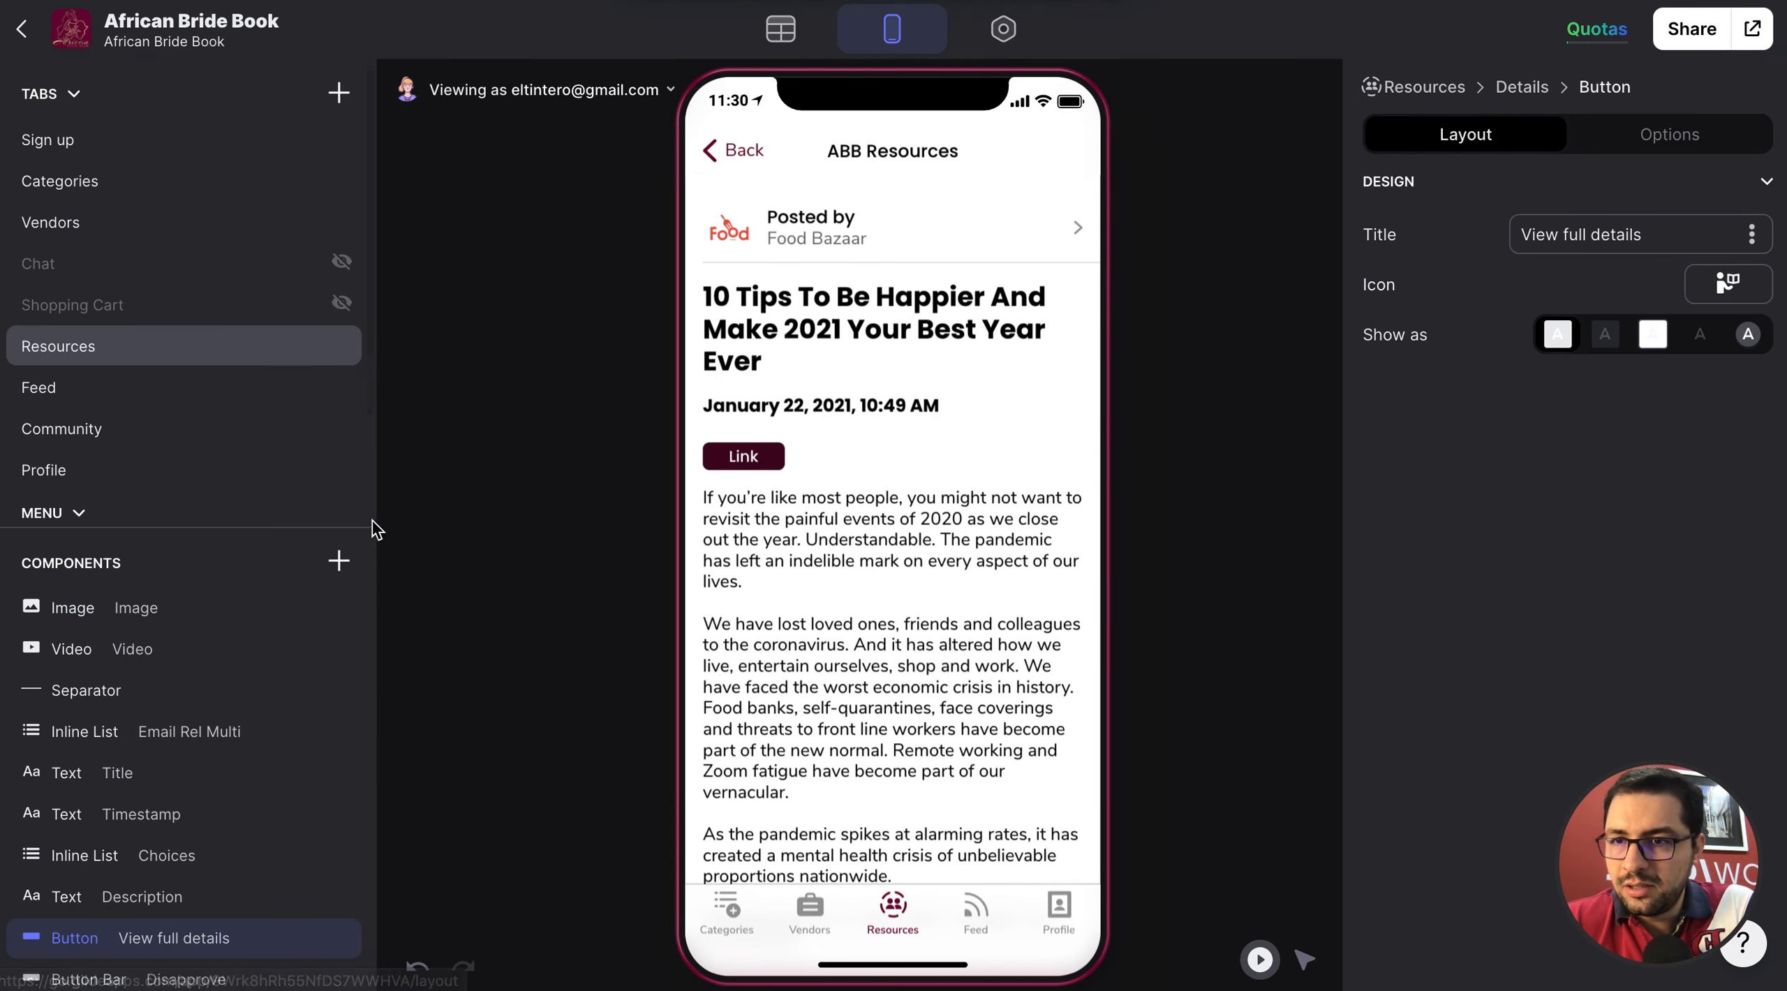